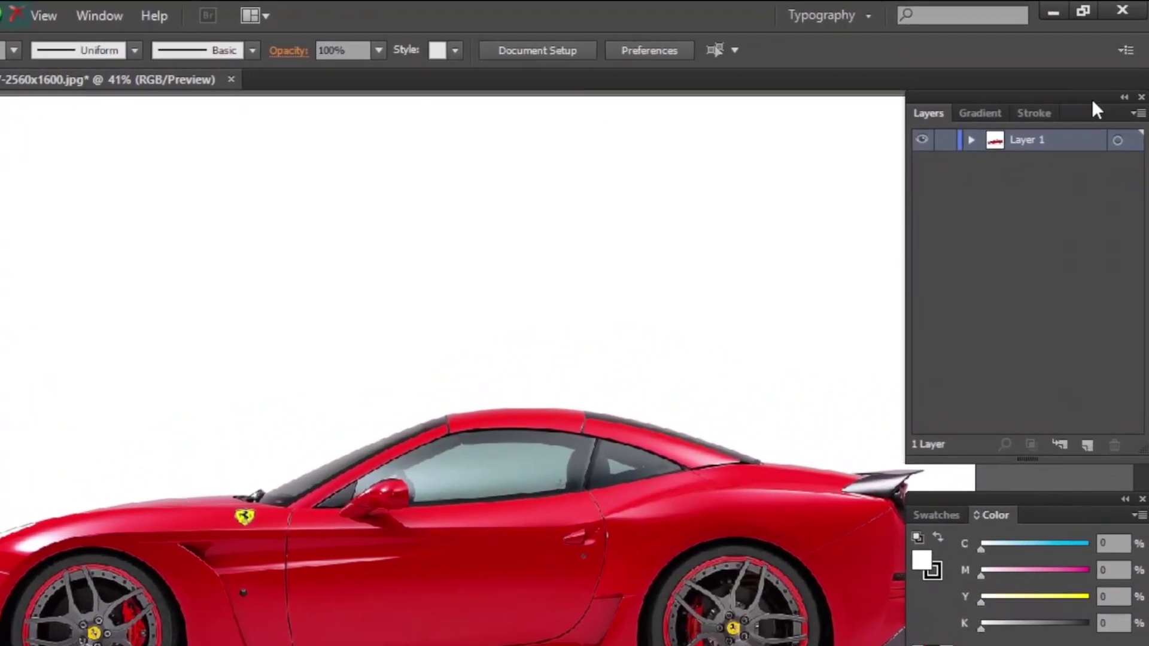
Rename the photo layer from Layer 1 to 'Image'
double_click(1017, 150)
text(Imag)
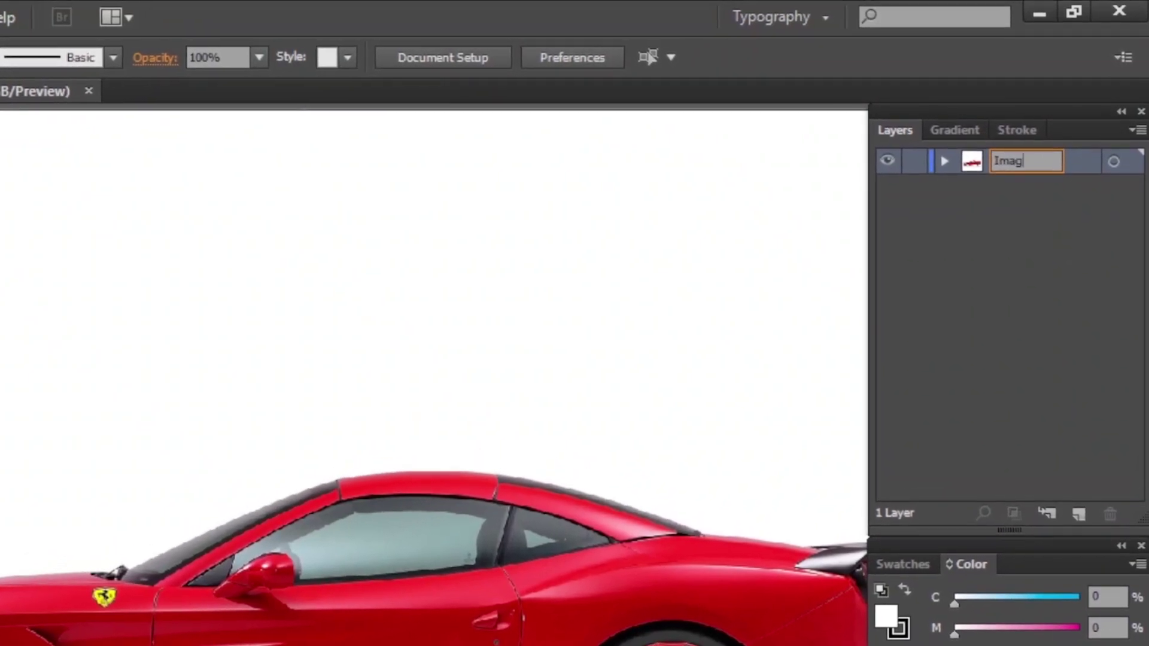
text(e)
key(Return)
Add a new 'Wheel Outline' layer above the Image layer
key(ctrl+l)
text(Out Line)
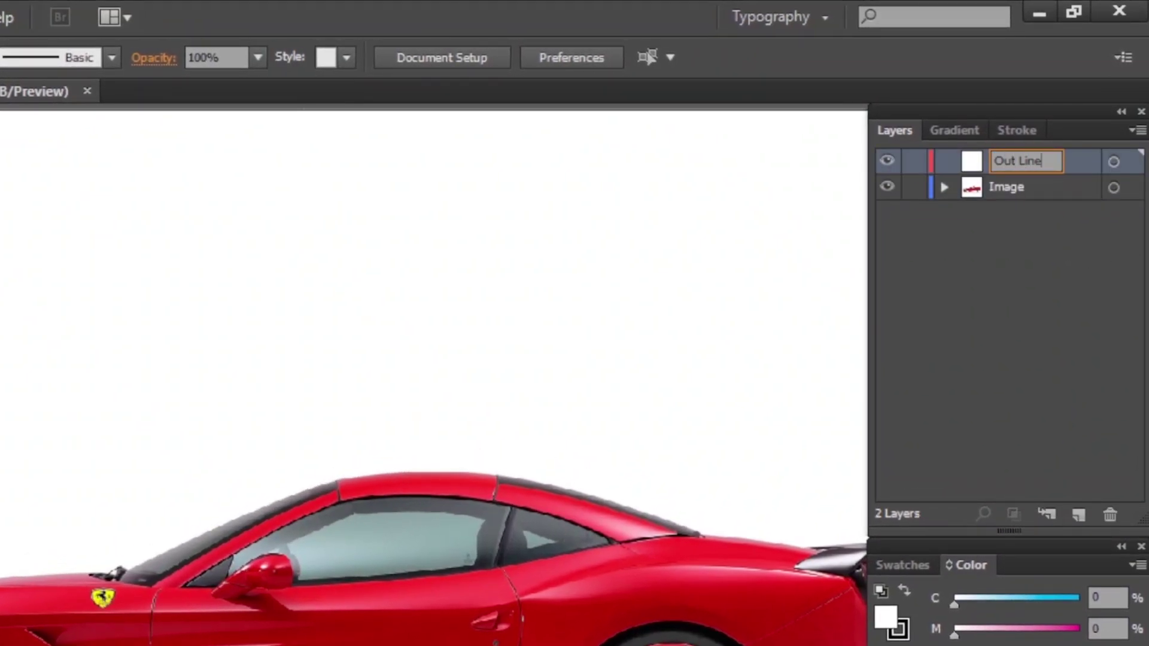
key(Return)
double_click(993, 156)
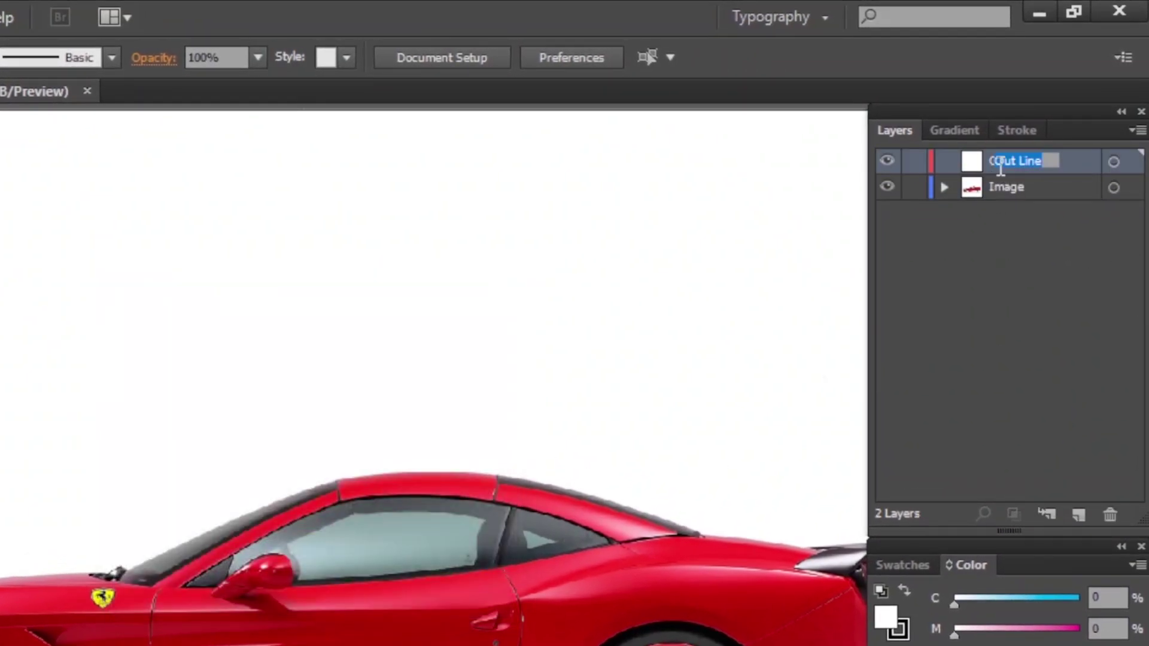
click(997, 162)
key(Return)
Turn the Image layer into a dimmed, locked template
double_click(1052, 188)
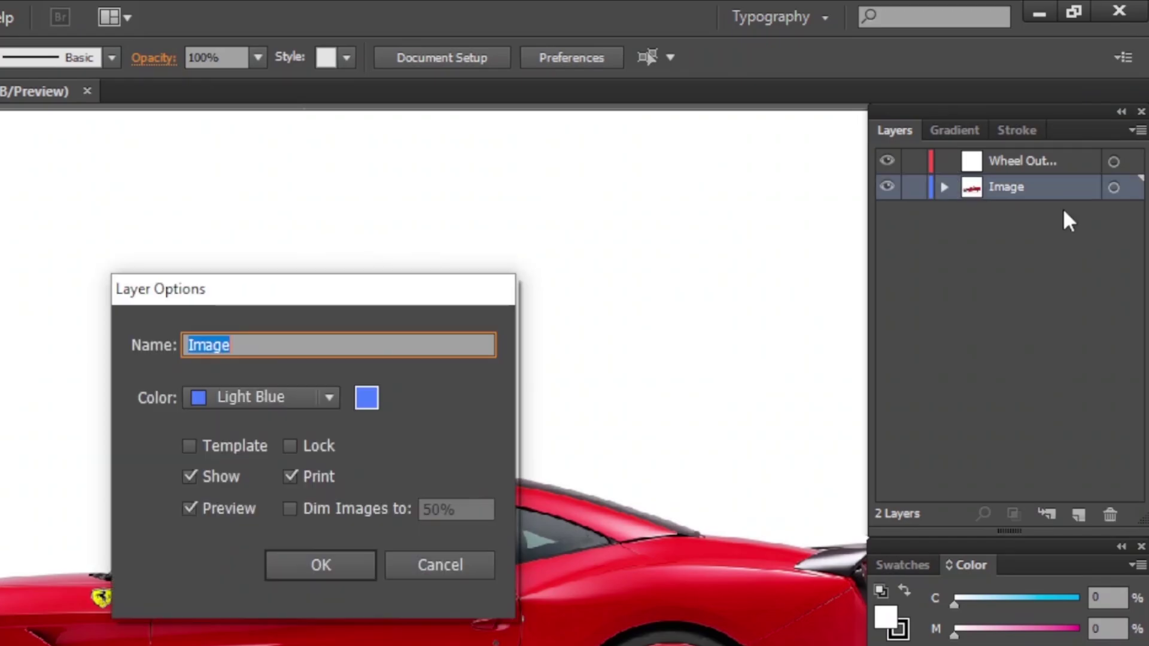
click(187, 465)
click(346, 575)
On the Wheel Outline layer, circle the Ferrari hub badge with a no-fill, black-stroke ellipse
click(1088, 170)
scroll(616, 605, up, 2)
scroll(375, 456, up, 3)
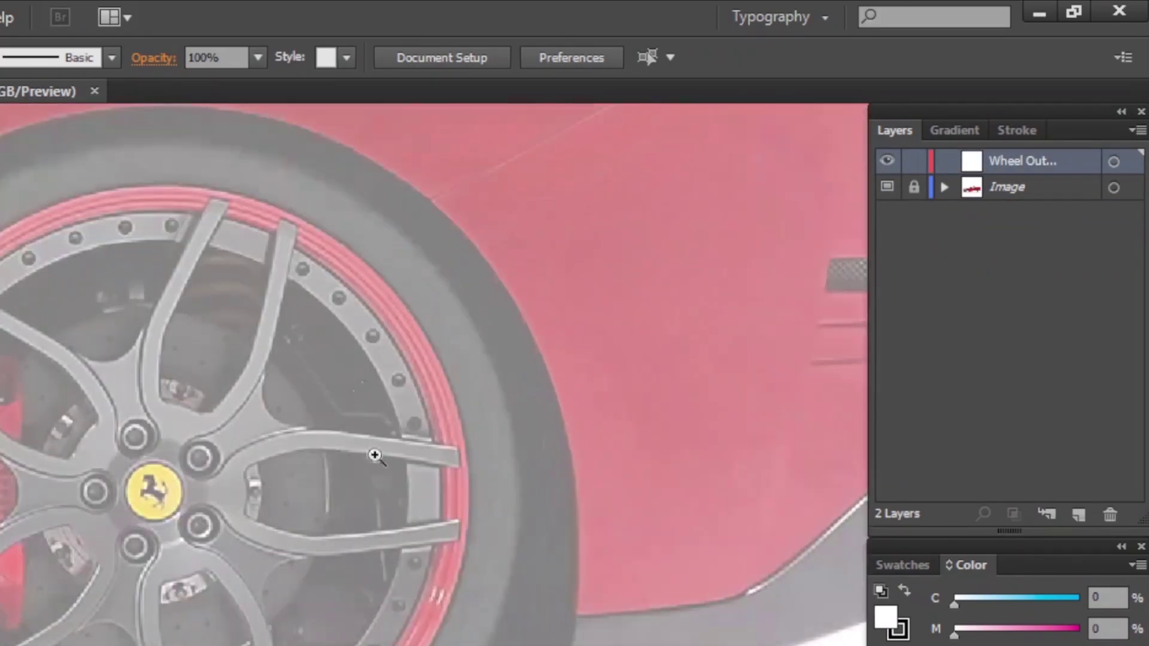
scroll(375, 457, up, 2)
key(x)
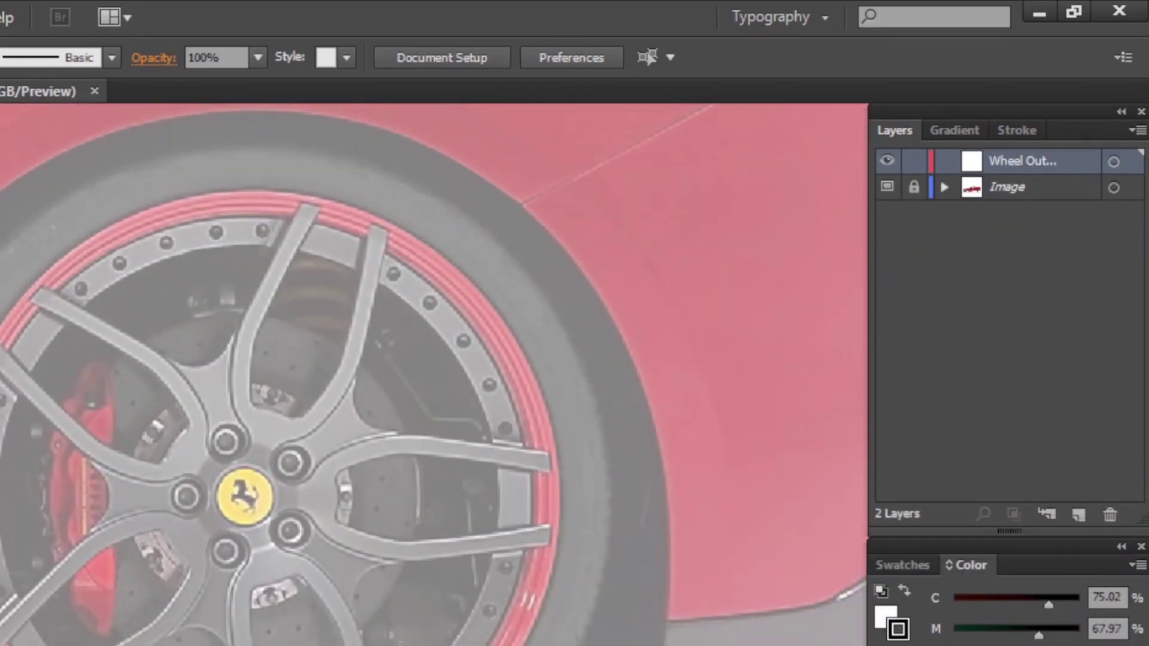
scroll(278, 550, up, 1)
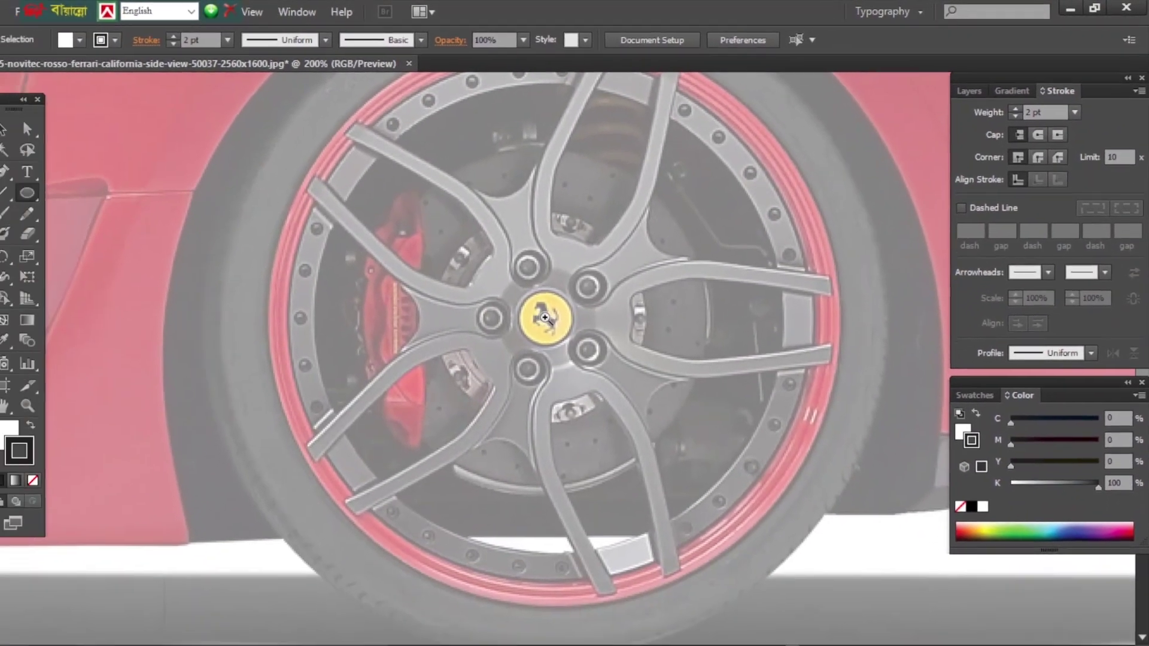
drag(537, 316, 610, 390)
key(/)
key(v)
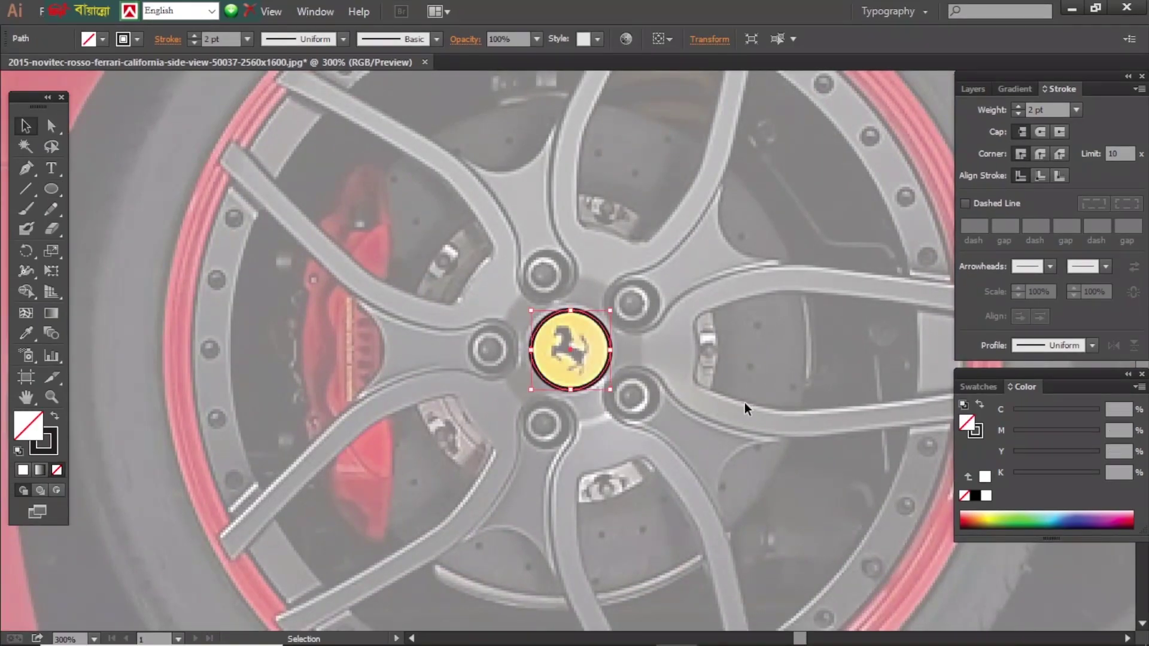
Scale copies of the circle outward to the rim rings and tyre edge
key(ctrl+minus)
key(ctrl+minus)
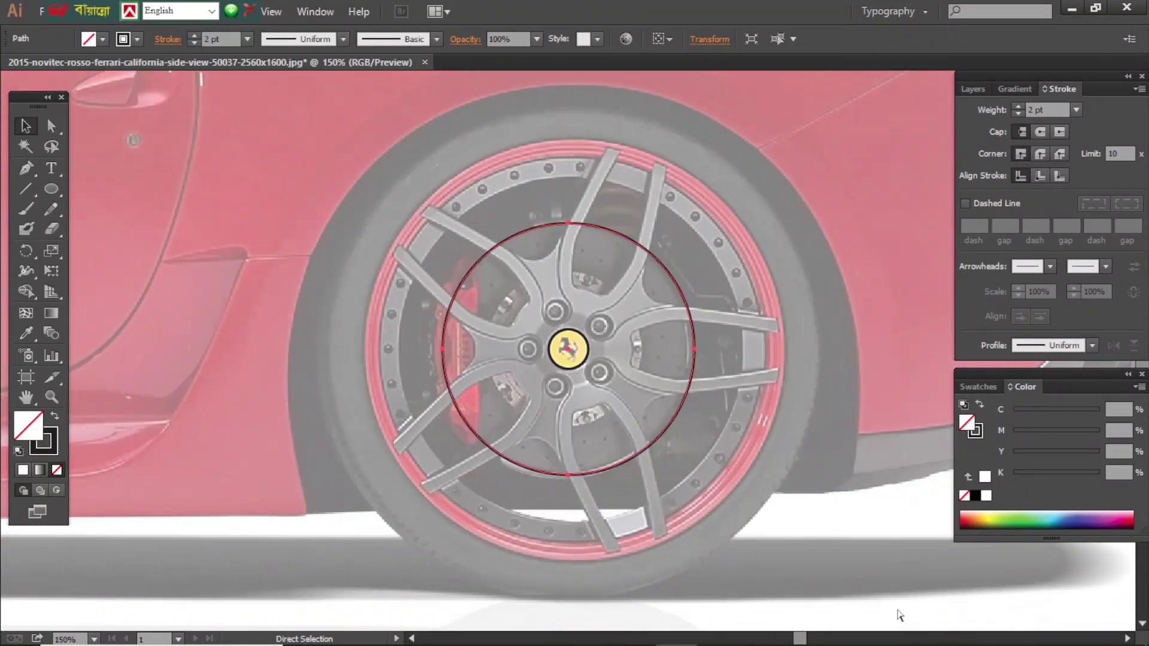
drag(759, 526, 821, 601)
key(a)
key(ctrl+shift+a)
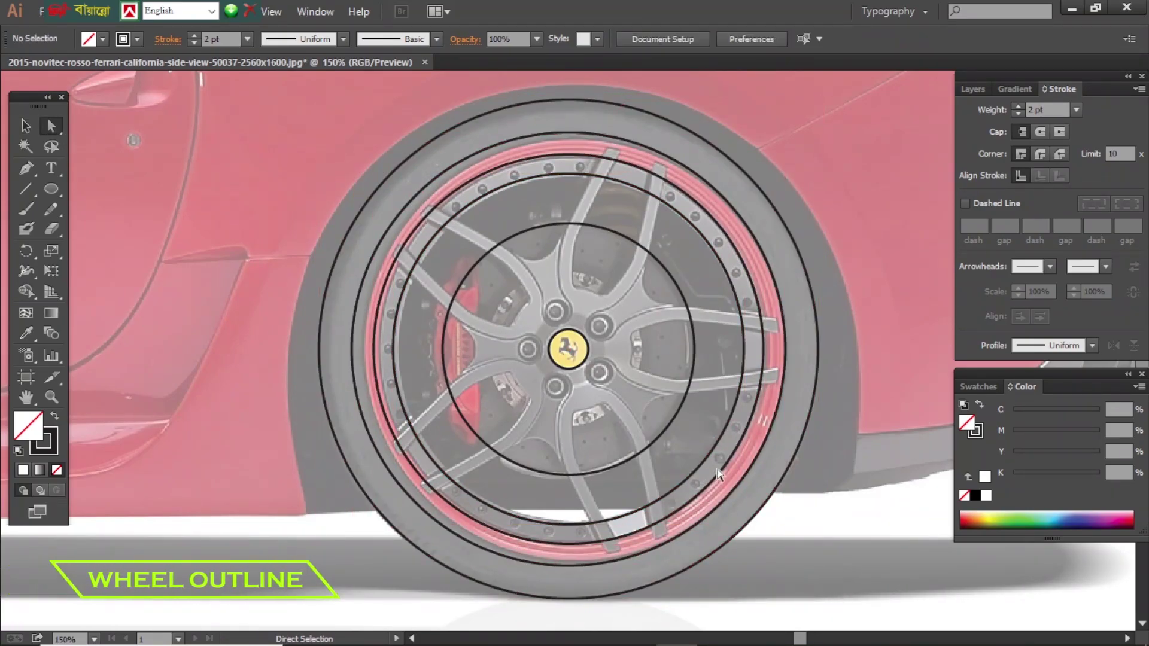
click(734, 164)
double_click(43, 442)
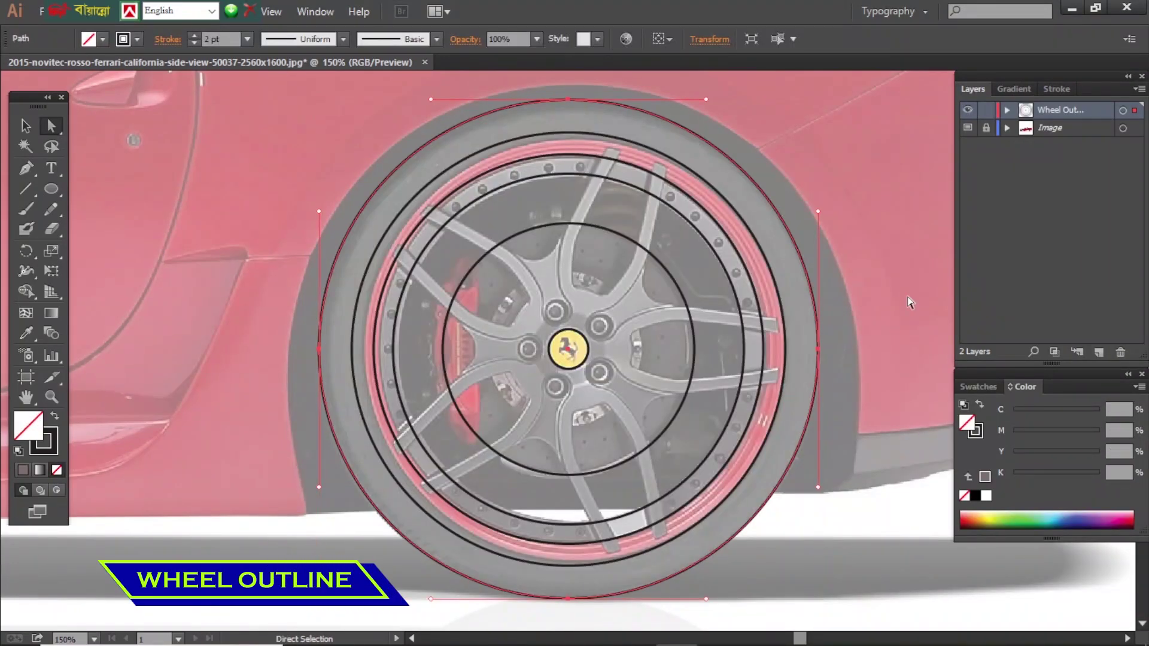
key(ctrl+shift+a)
key(p)
scroll(567, 141, up, 2)
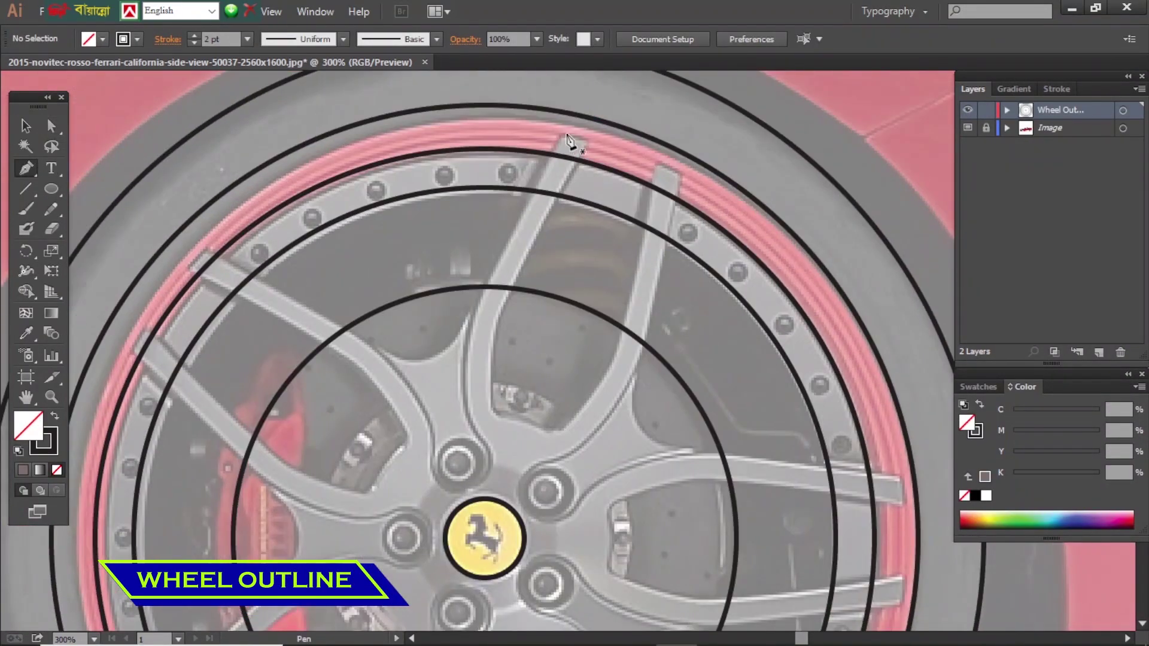
Trace the first prong of the spoke from the rim down around its base to the hub
click(559, 135)
click(588, 141)
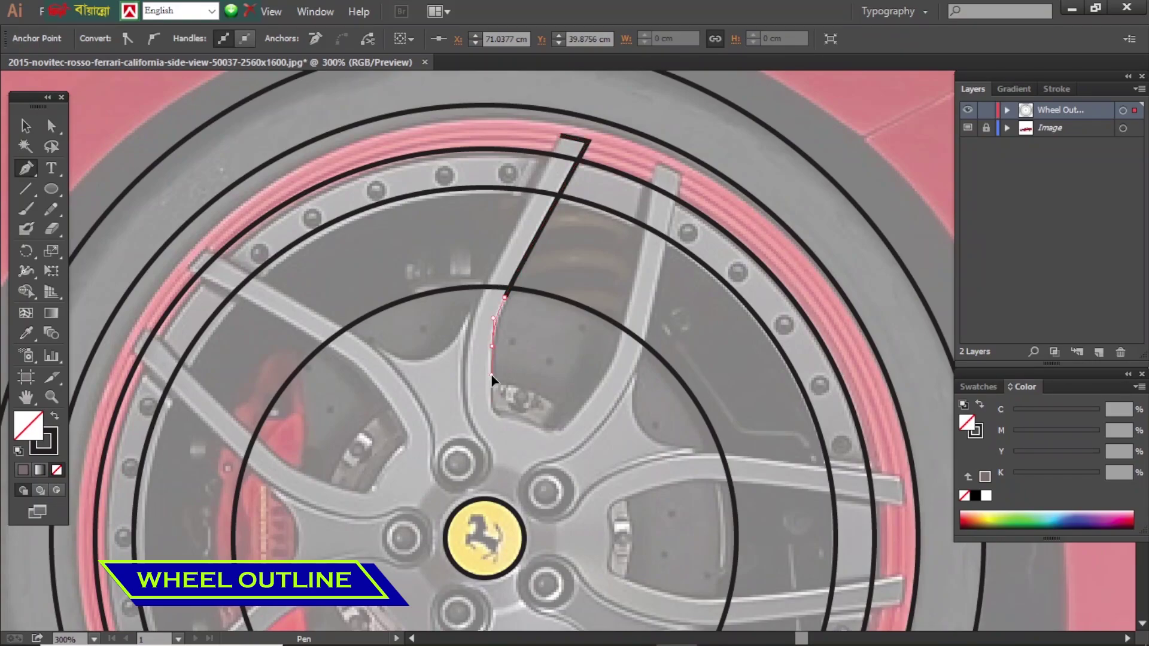
click(490, 395)
click(510, 417)
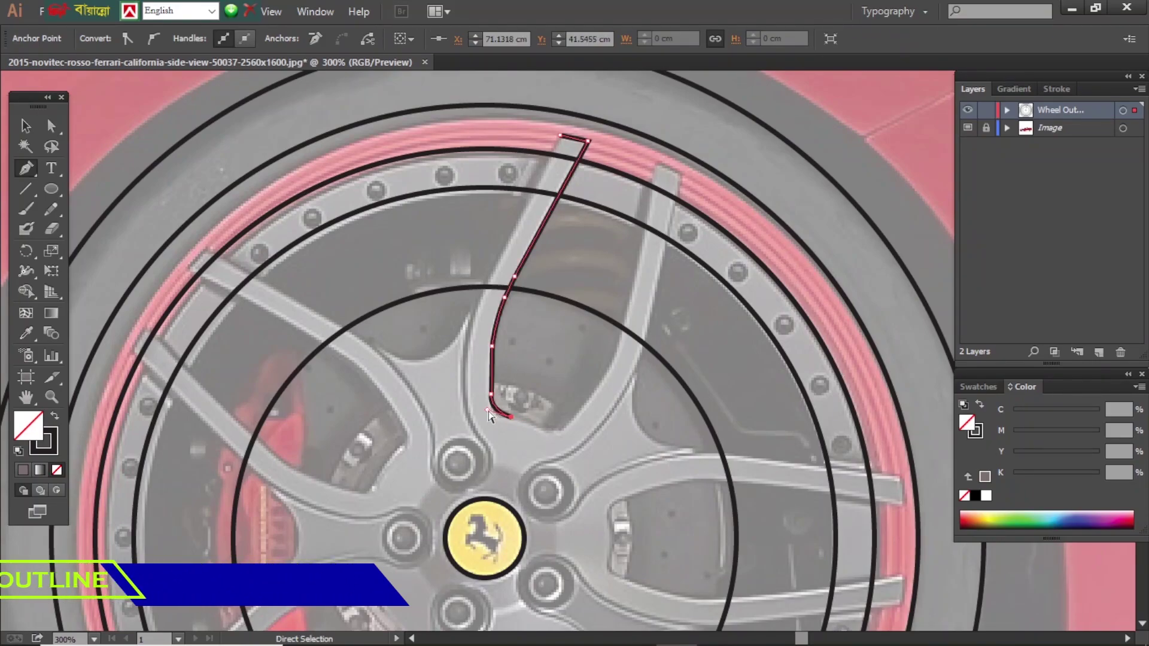
click(537, 426)
drag(570, 418, 583, 405)
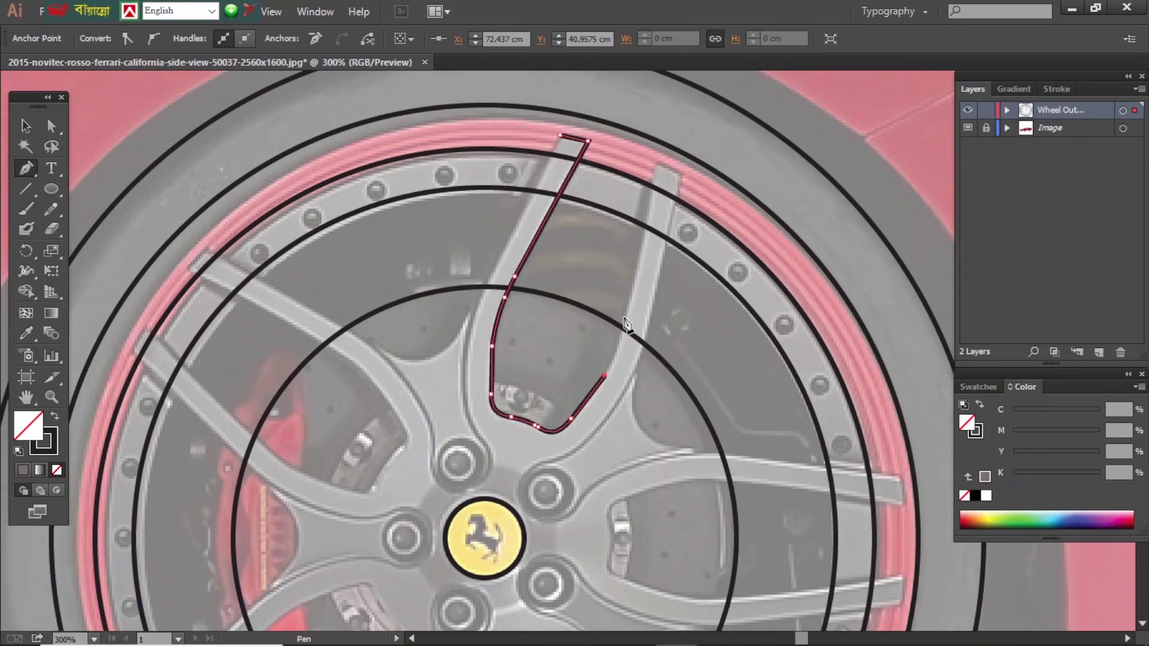
click(628, 146)
click(615, 265)
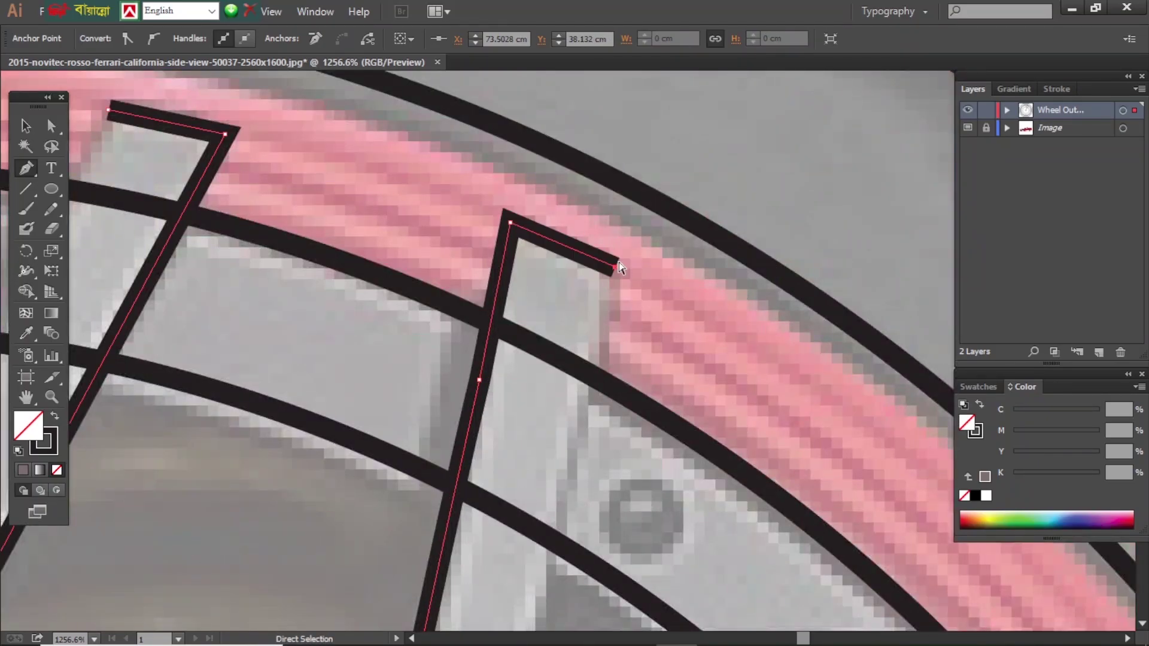
Finish the second prong's tip and curve the spoke outline in near the hub
key(ctrl+minus)
click(522, 262)
click(487, 374)
drag(532, 436, 807, 206)
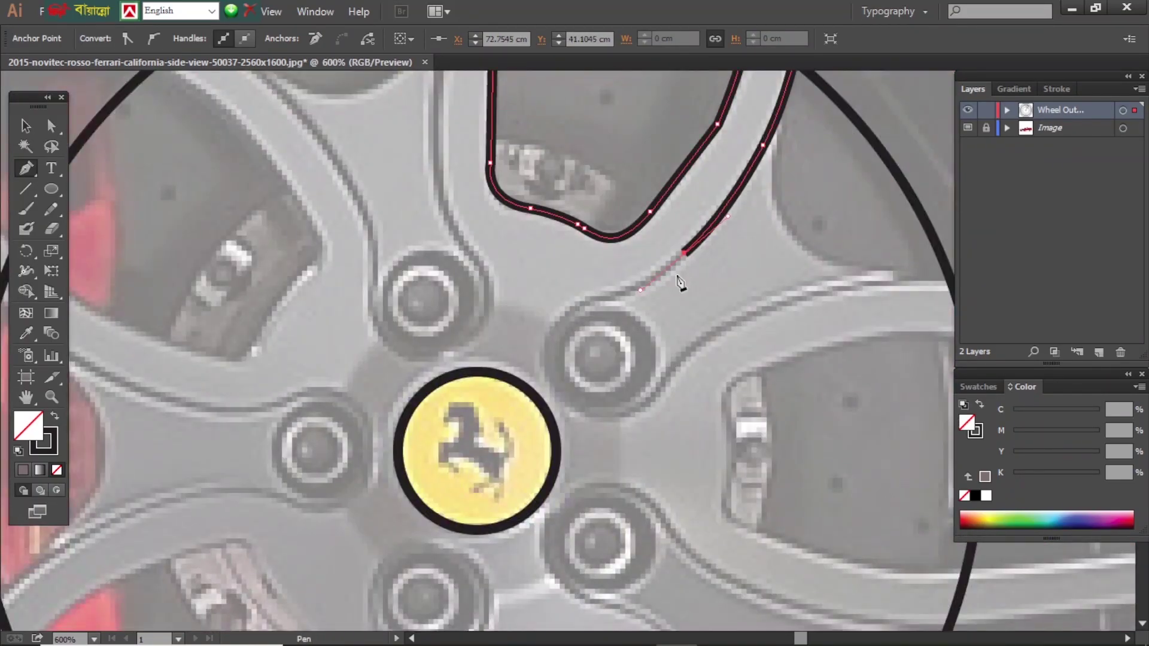
scroll(680, 283, down, 3)
scroll(615, 333, up, 1)
scroll(614, 334, up, 2)
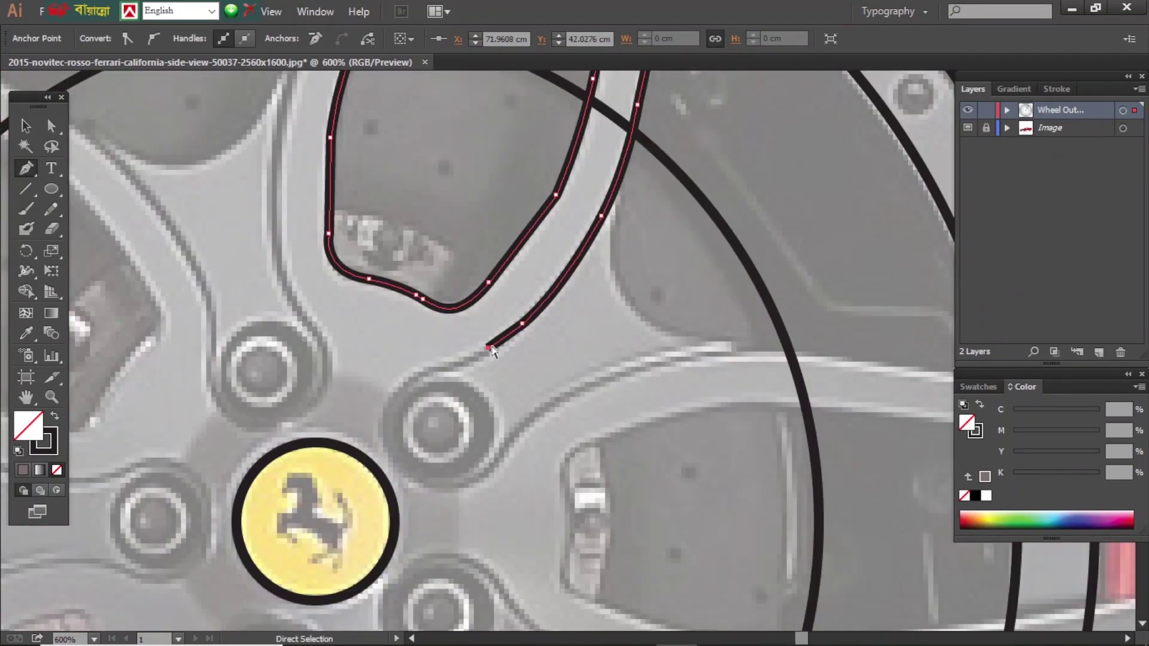
drag(399, 390, 395, 395)
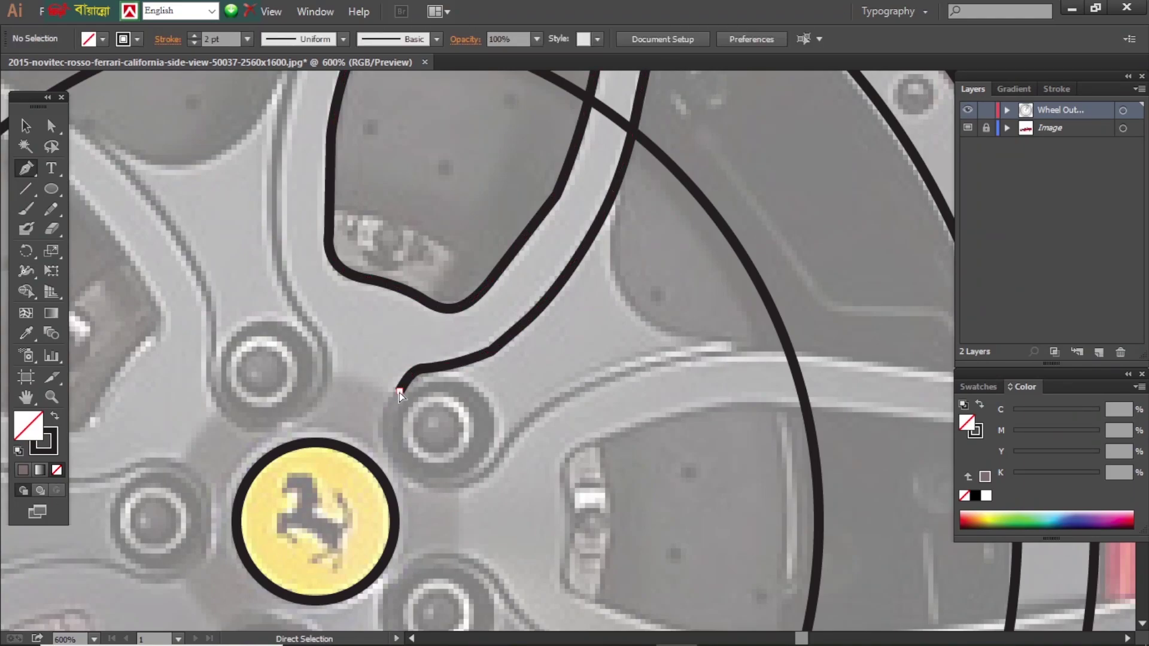
drag(327, 373, 307, 378)
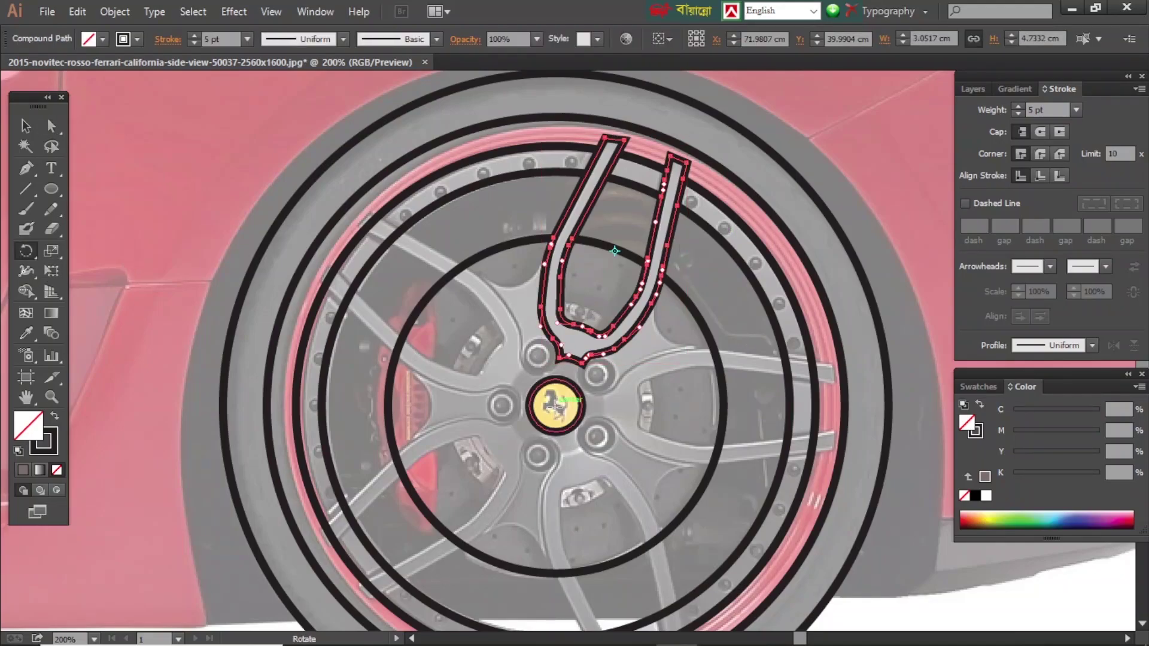
Make rotated copies of the spoke at 72° to get five spokes around the hub
alt+click(555, 407)
click(922, 289)
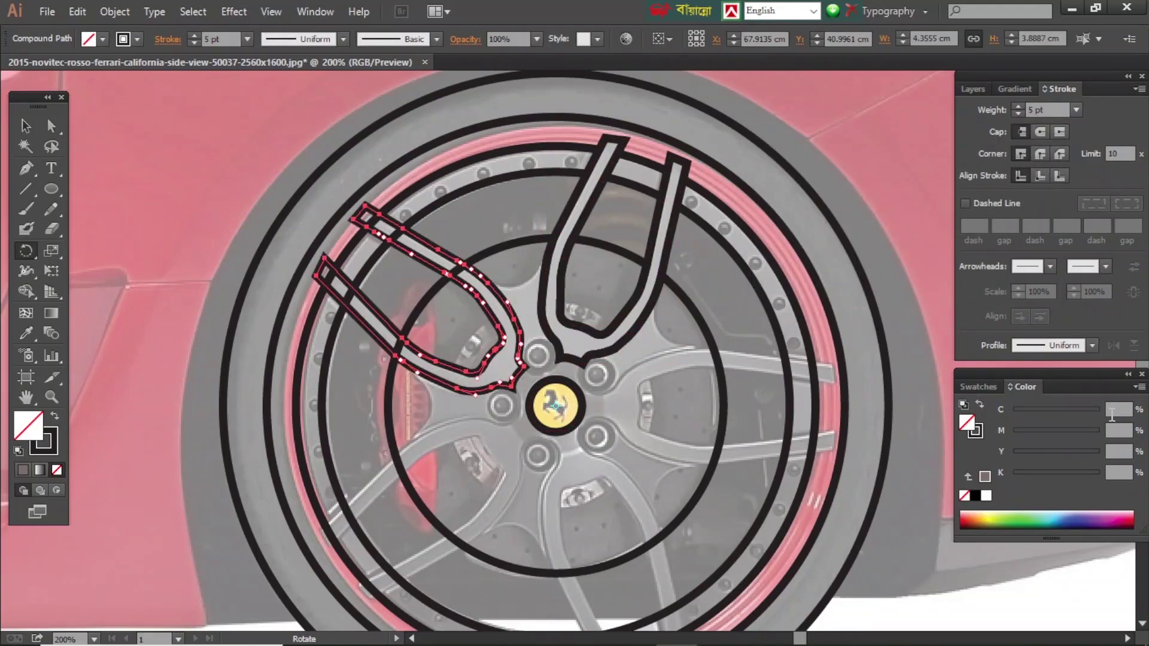
key(ctrl+d)
key(ctrl+d)
key(ctrl+d)
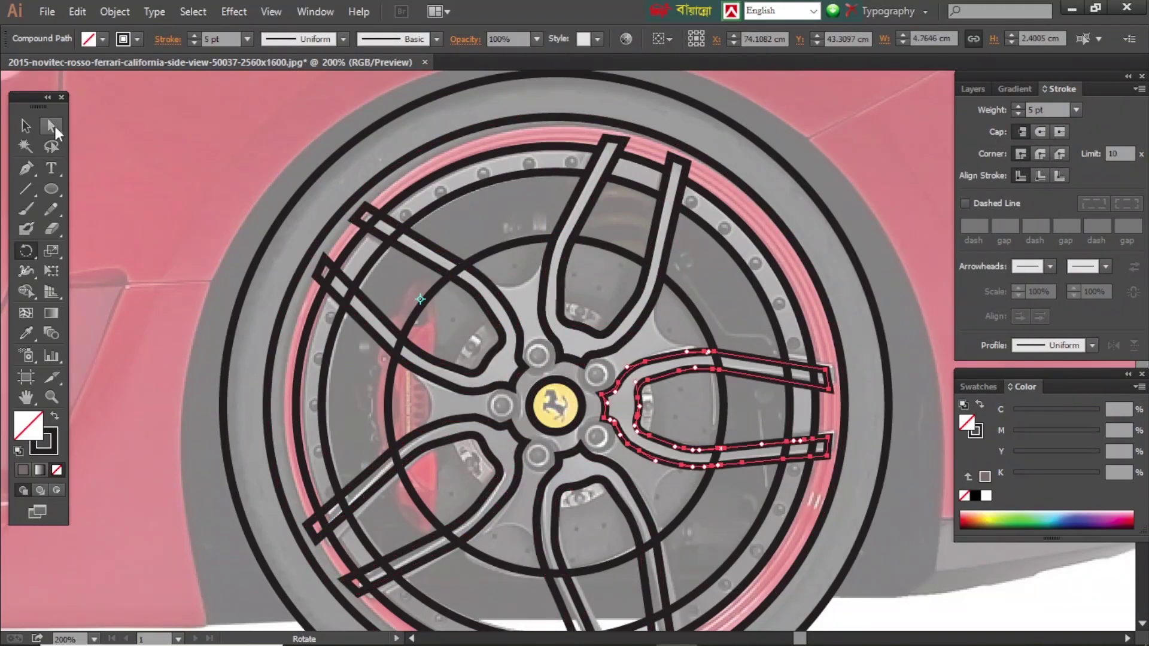
Merge the five spokes and rim rings with Shape Builder into one wheel outline
key(ctrl+a)
key(shift+m)
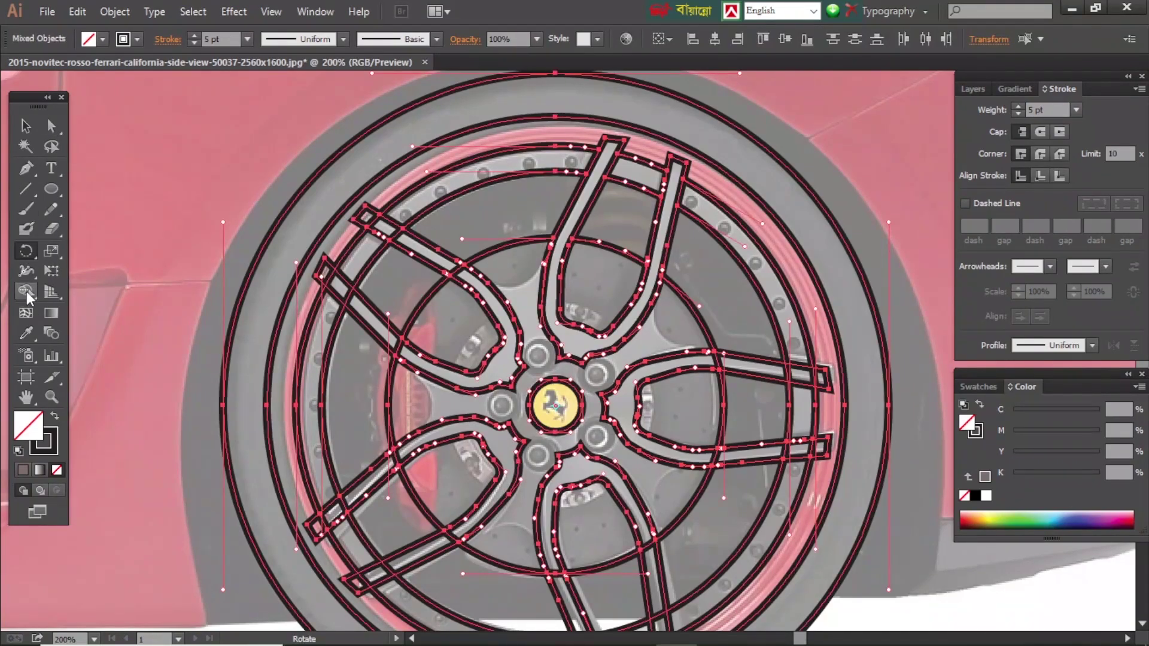
key(ctrl+plus)
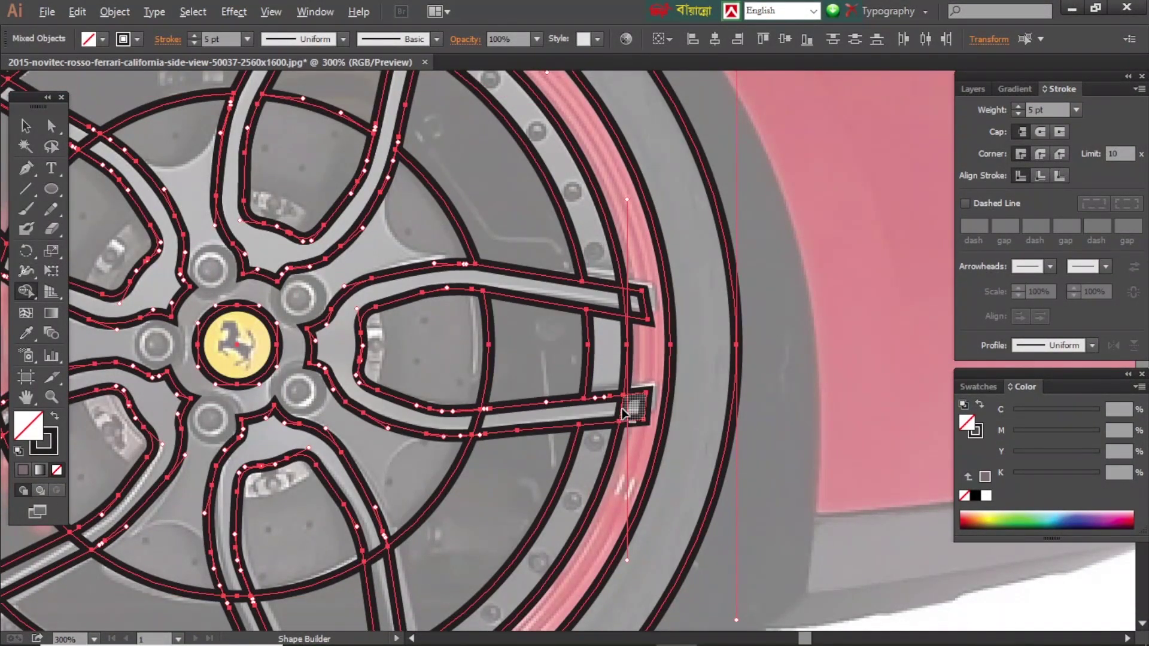
scroll(479, 426, down, 5)
scroll(479, 425, left, 5)
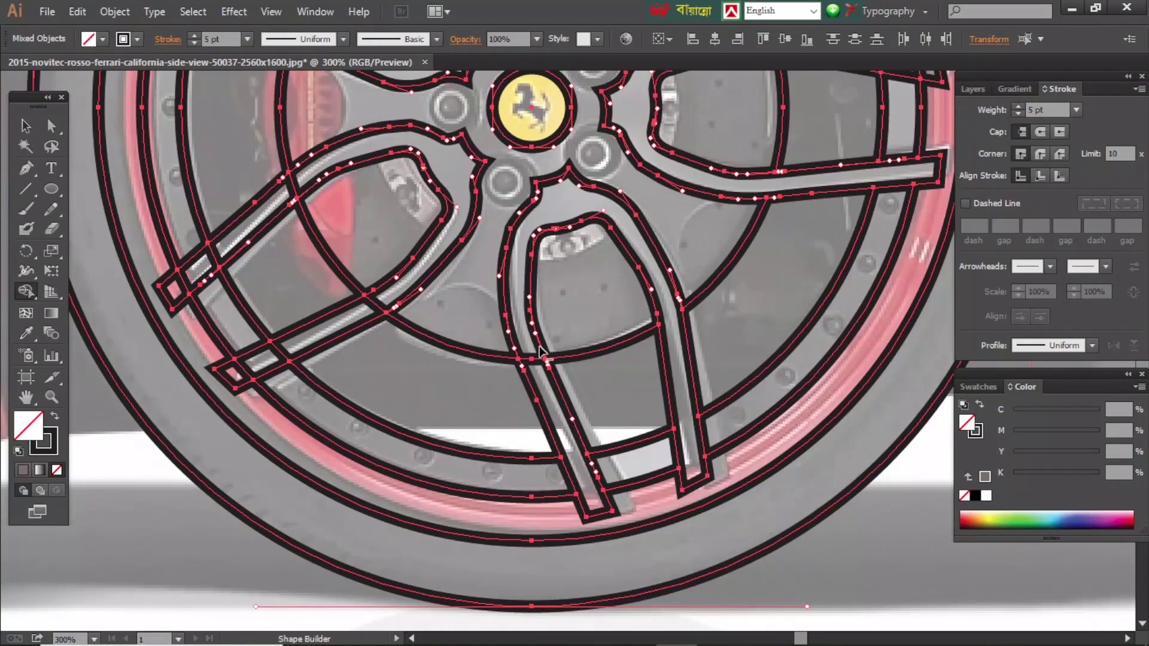
key(ctrl+minus)
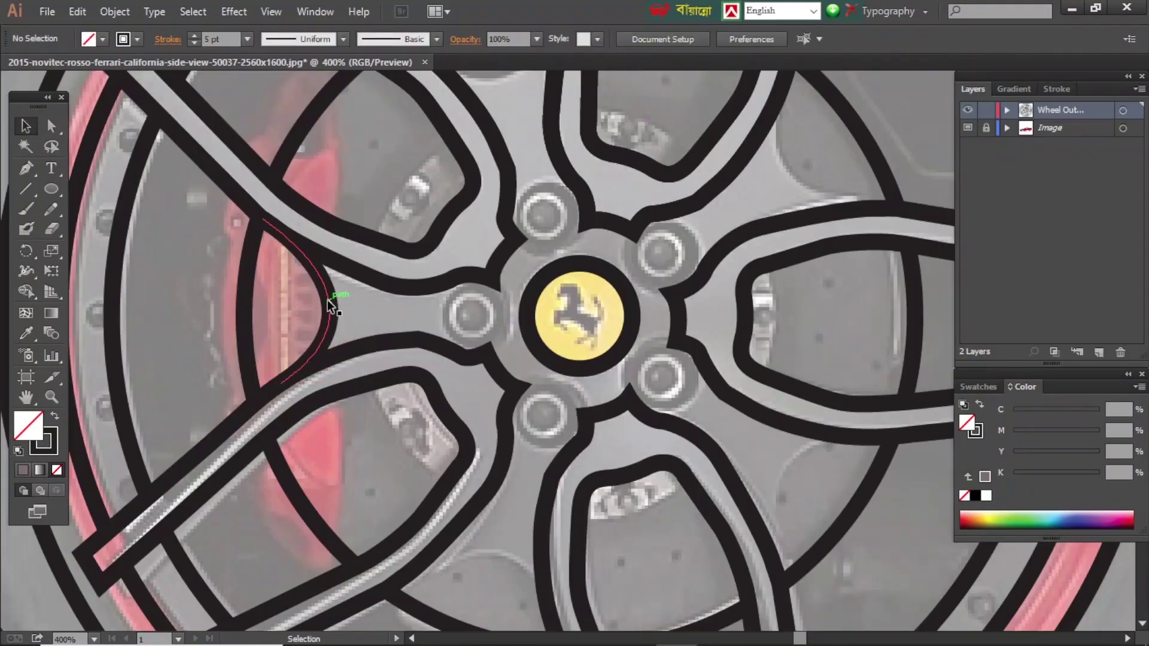
click(328, 305)
key(r)
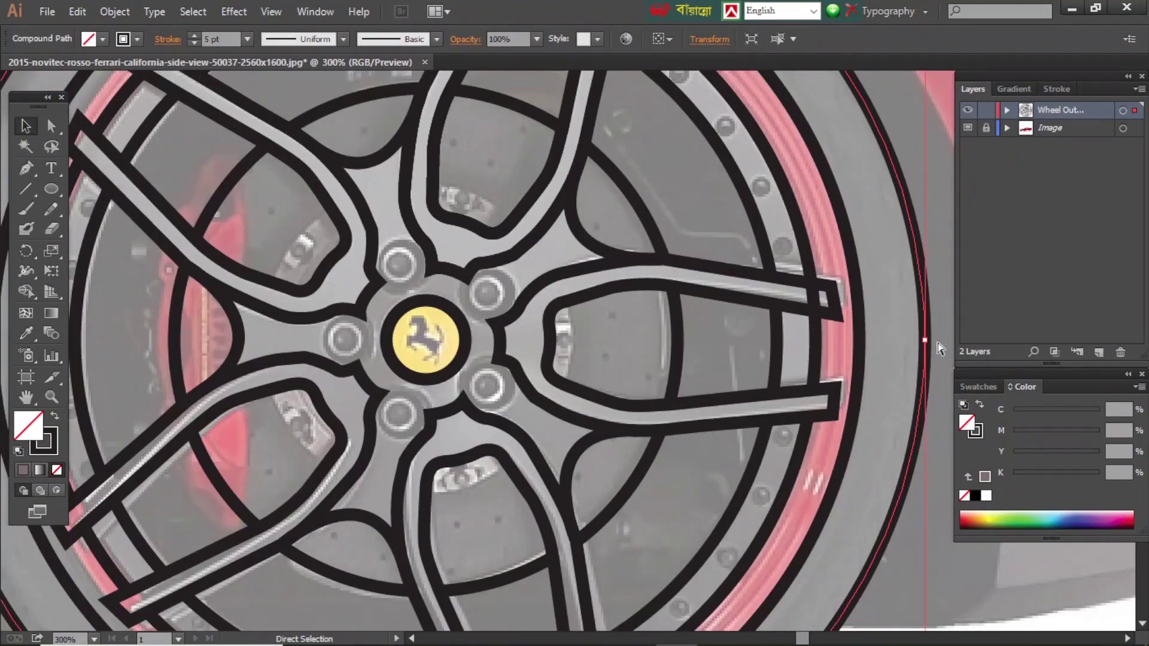
Shrink the large outline circle and trace a closed outline of the red brake caliper
drag(925, 339, 576, 340)
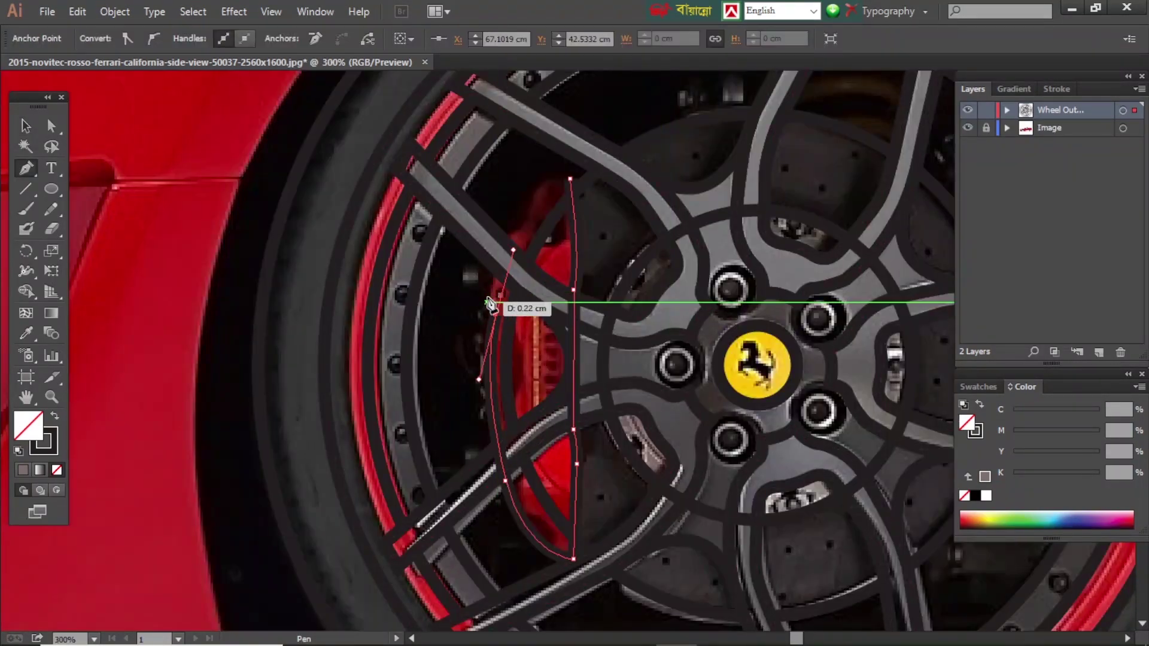
click(494, 274)
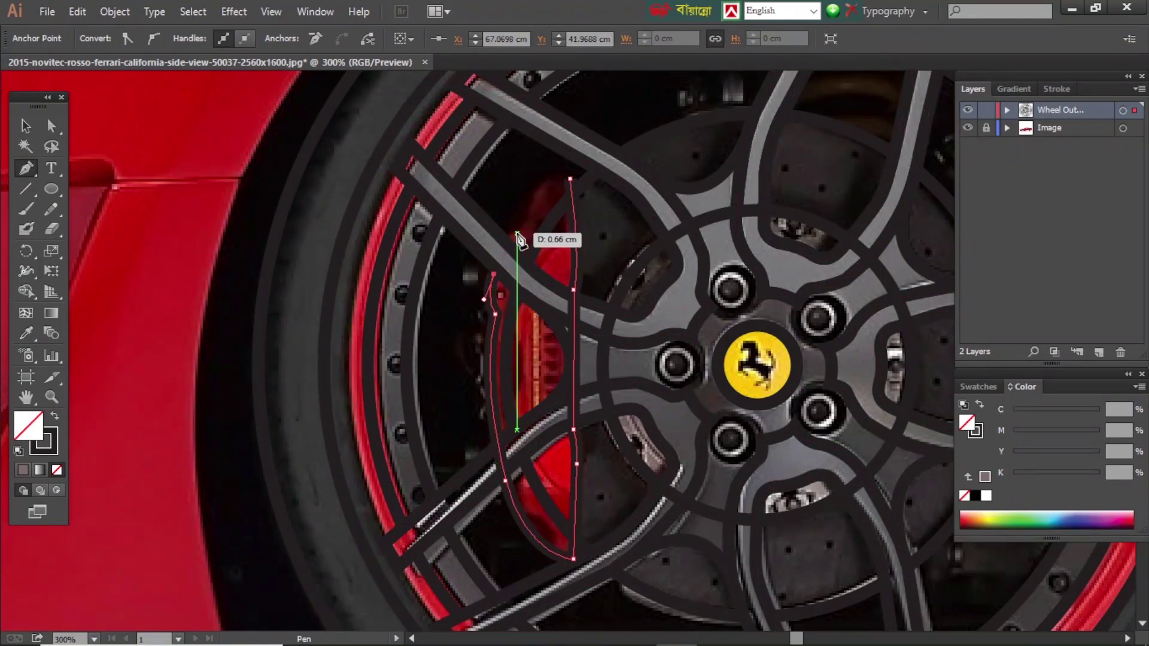
click(516, 232)
click(525, 227)
click(541, 179)
click(570, 178)
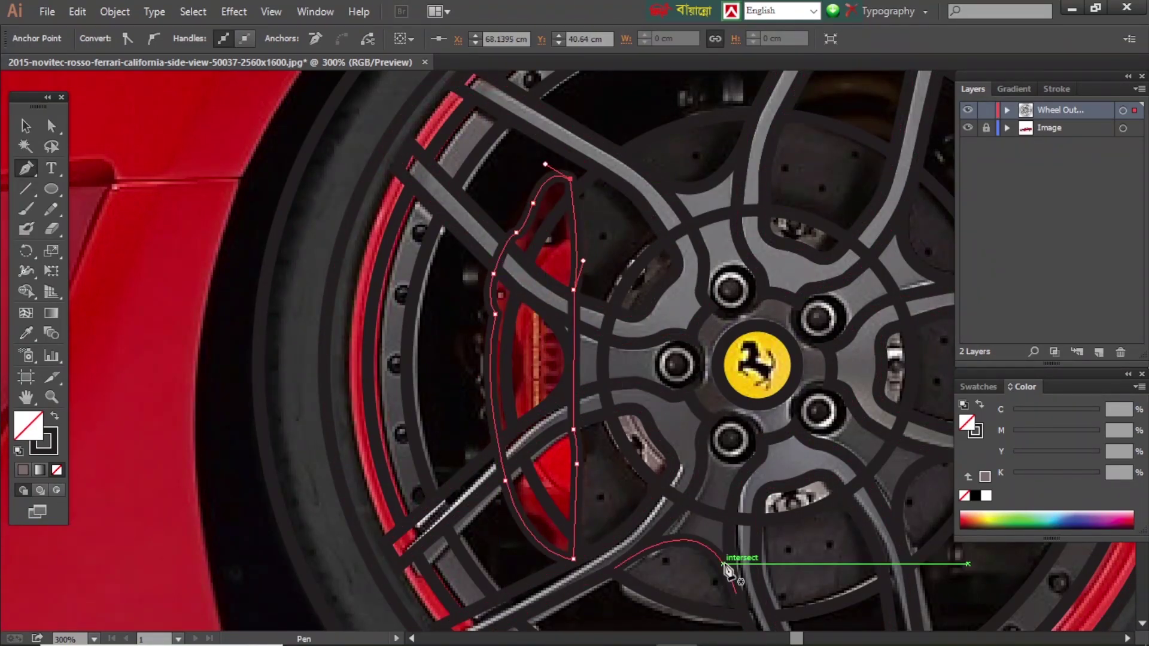
ctrl+click(251, 226)
Create a 'Wheel Color' layer below the locked outline layer and move the wheel paths onto it
key(ctrl+minus)
key(ctrl+minus)
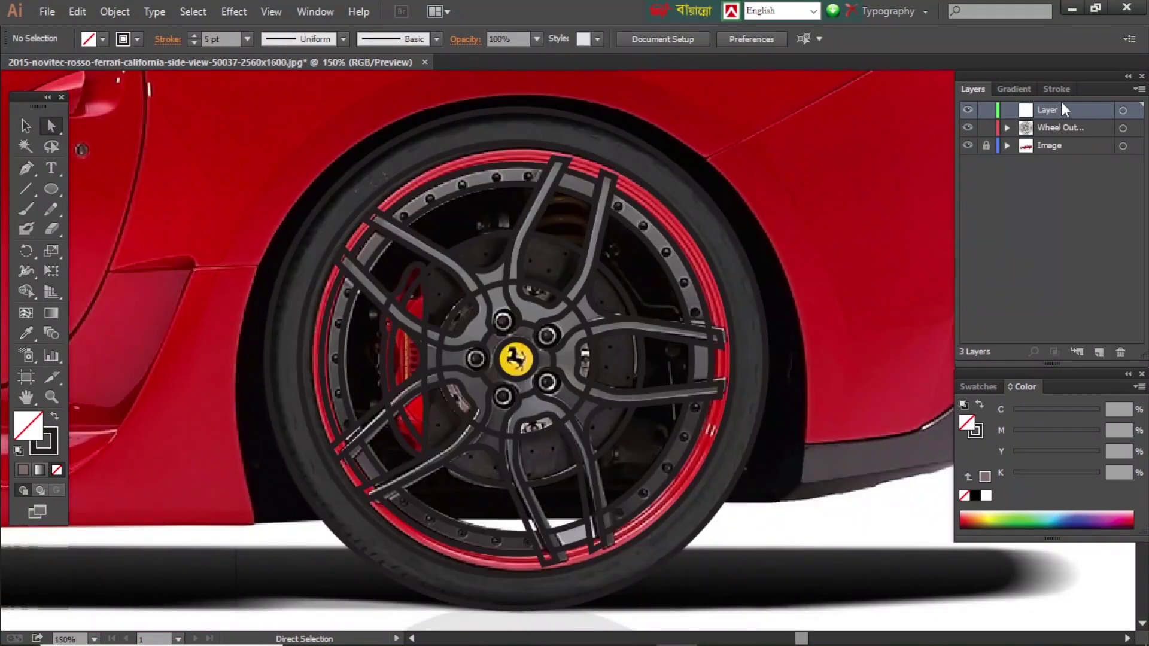
double_click(1061, 109)
text(Wheel Color)
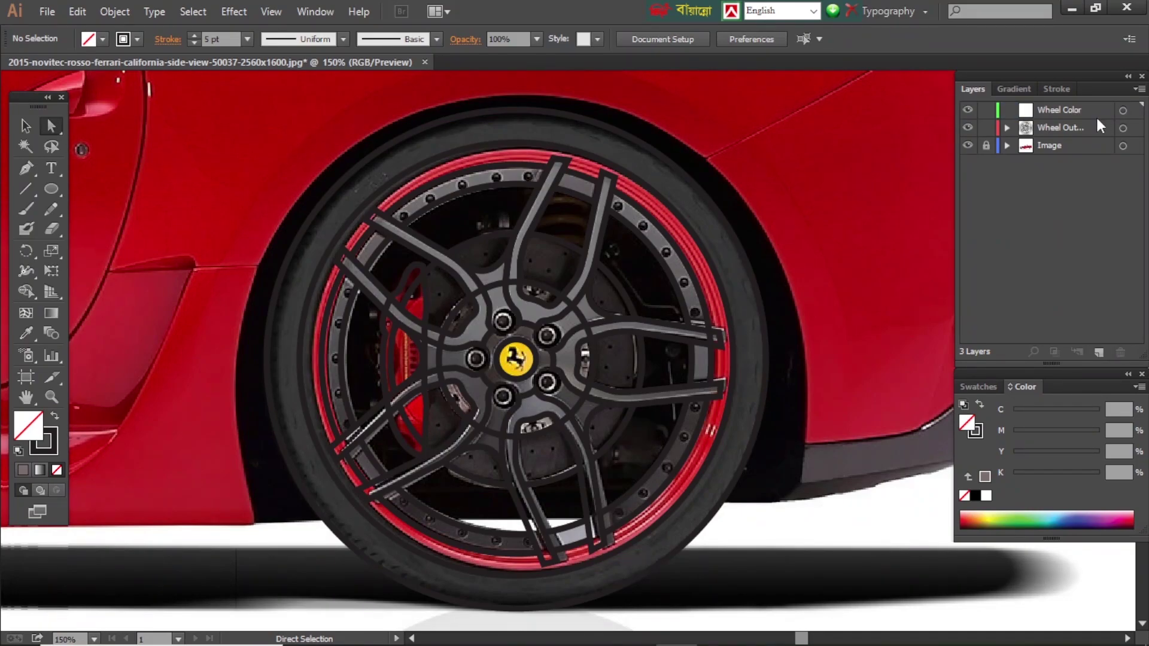
drag(1099, 126, 992, 120)
click(988, 114)
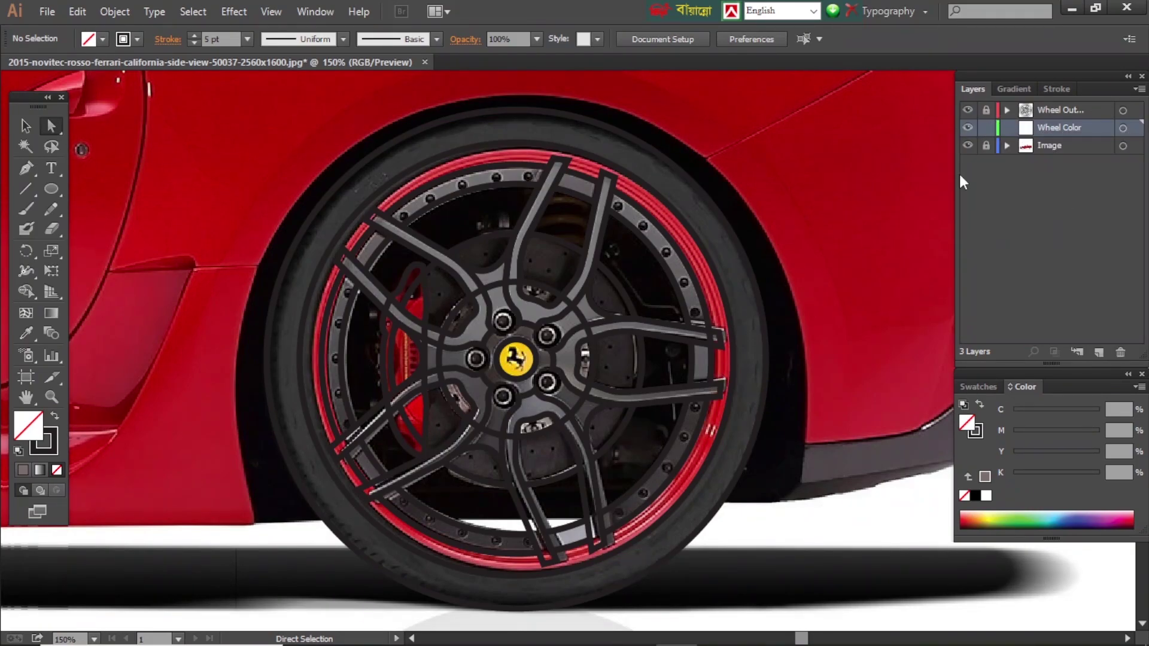
click(1123, 110)
drag(1135, 110, 1135, 127)
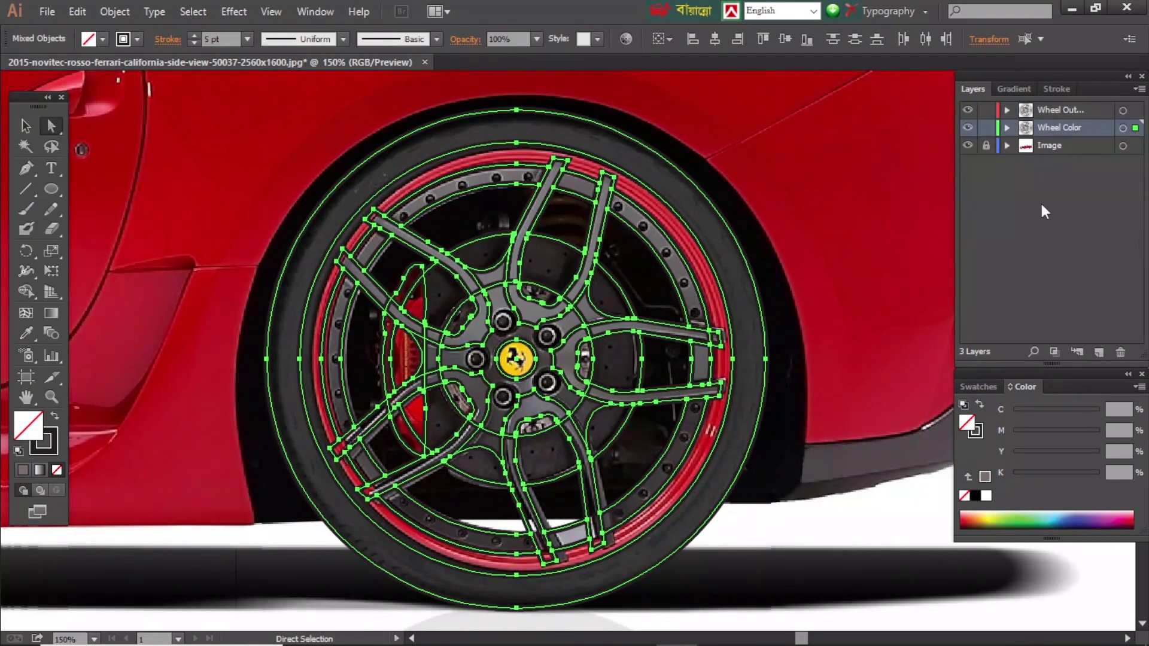
click(784, 185)
Fill the tyre with the dark colour sampled from the photo
click(692, 182)
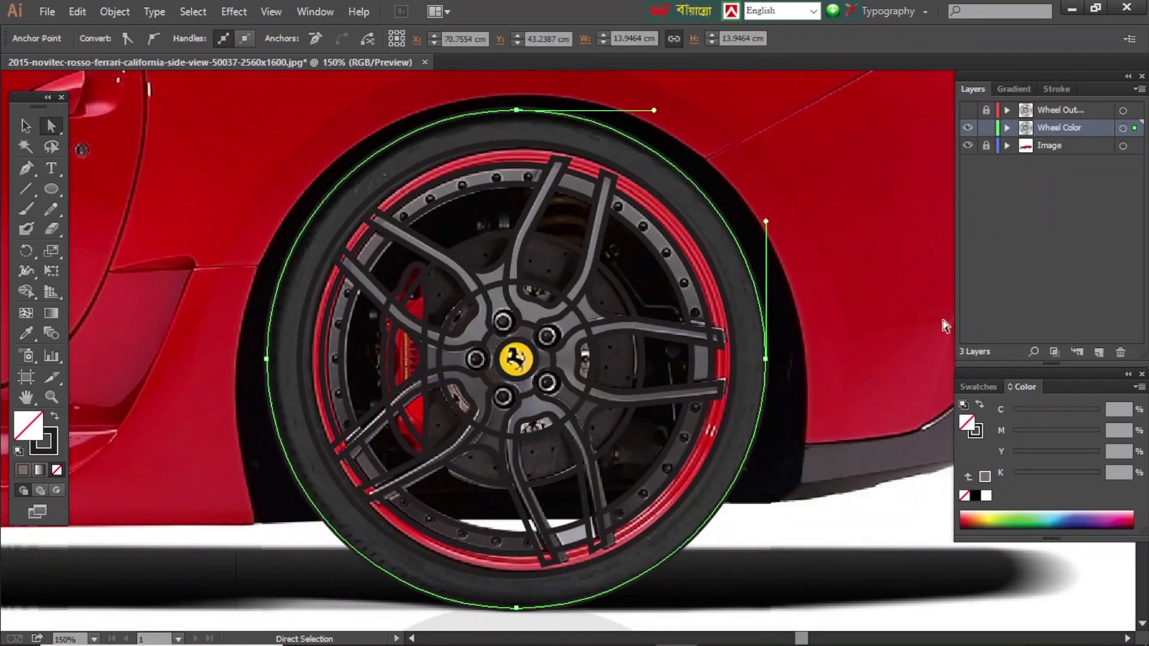
double_click(43, 441)
click(1100, 379)
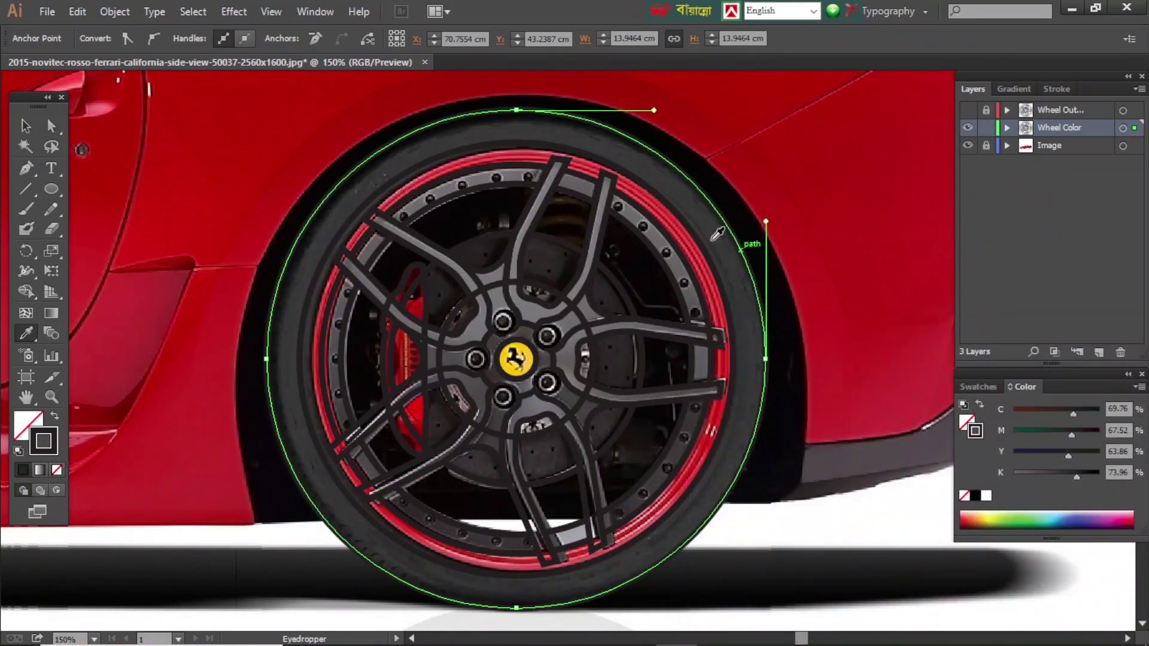
key(i)
click(733, 274)
click(26, 125)
key(ctrl+a)
key(shift+m)
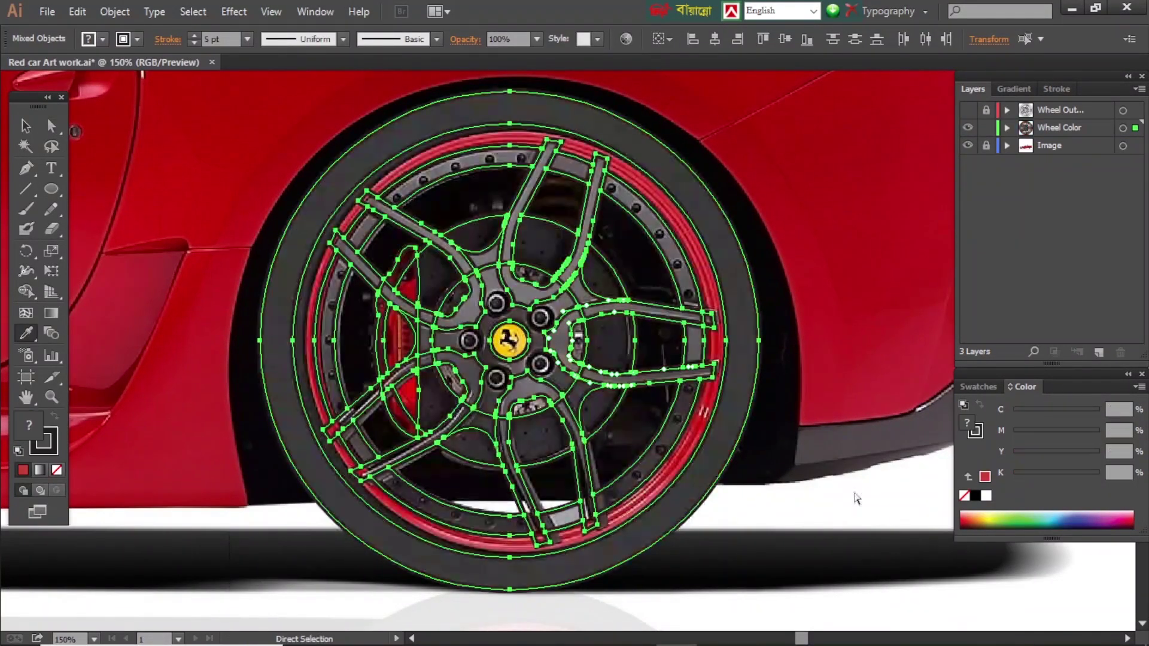
key(ctrl+shift+a)
Fill the rim stripe red and a wheel region dark grey using photo-sampled colours
click(133, 423)
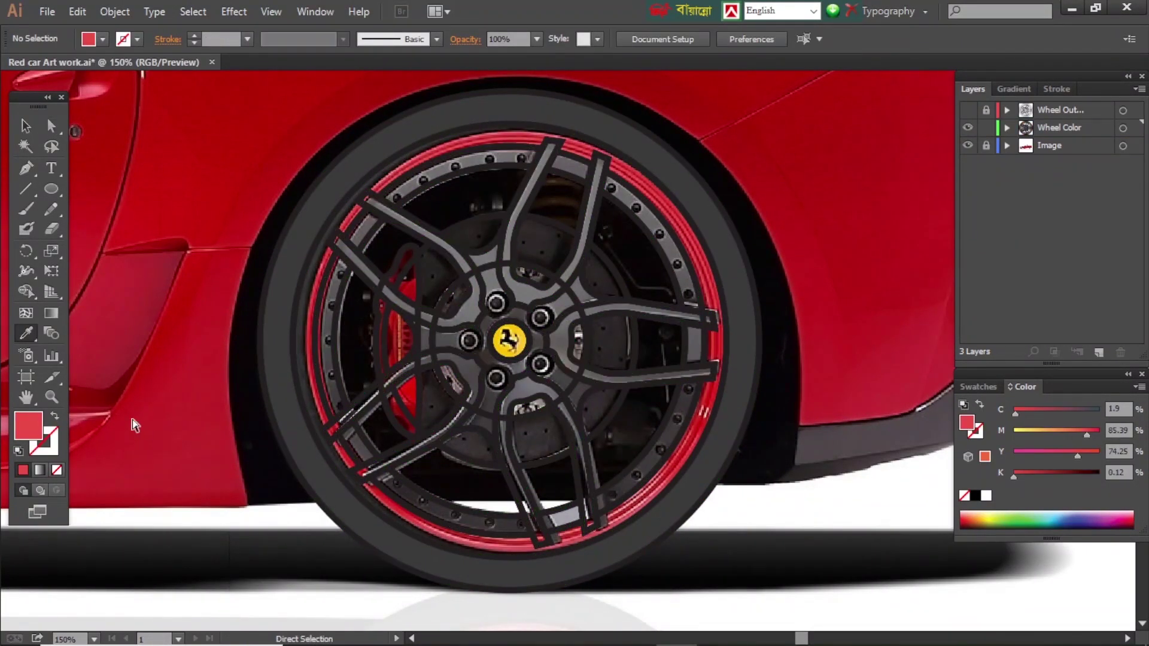
key(ctrl+a)
key(a)
click(802, 534)
click(688, 274)
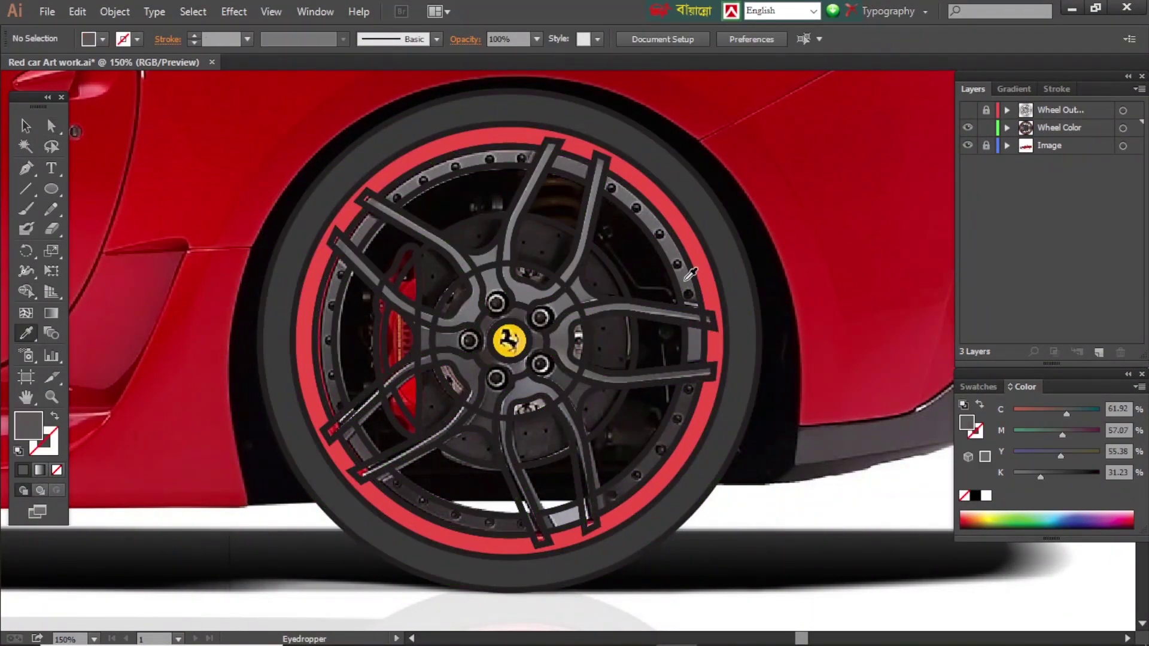
key(ctrl+a)
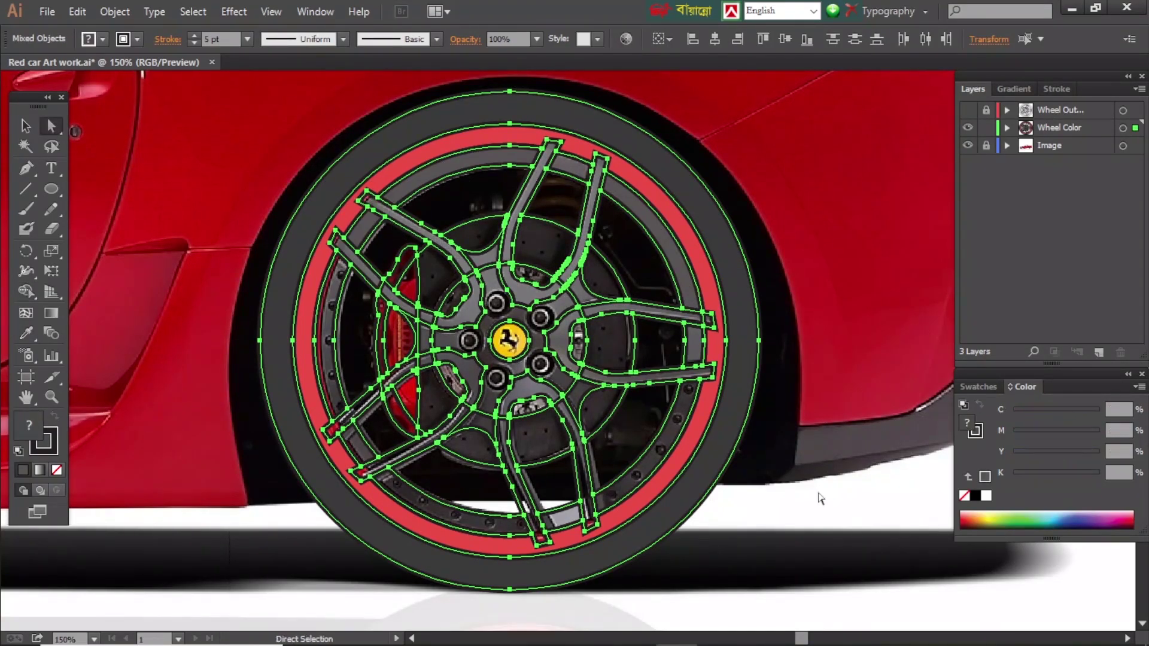
key(ctrl+shift+a)
click(675, 431)
Sample the red brake caliper colour from the photo
key(a)
key(ctrl+a)
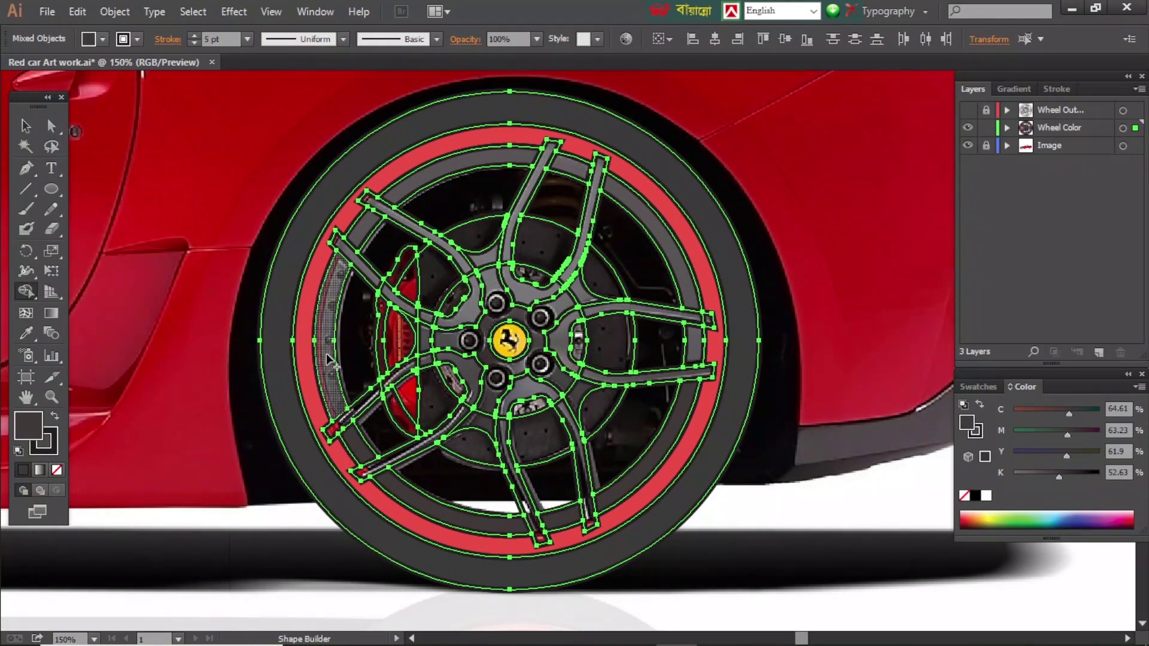
key(ctrl+shift+a)
click(413, 286)
key(a)
key(ctrl+a)
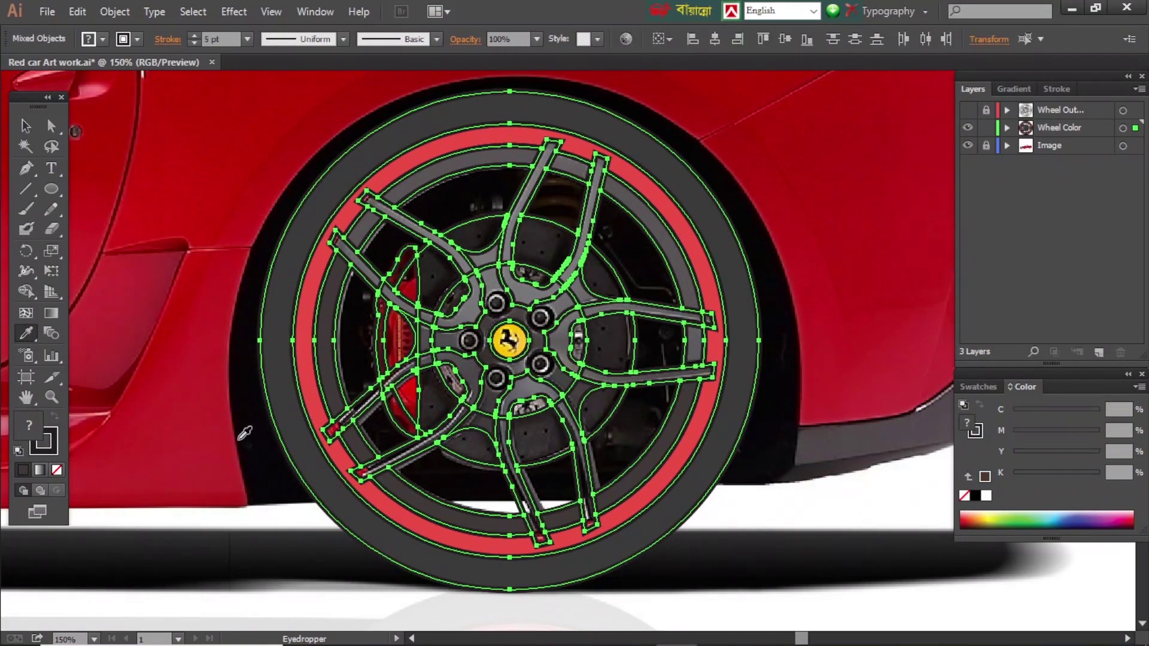
key(shift+m)
Fill the brake caliper with a deeper red
drag(499, 488, 227, 234)
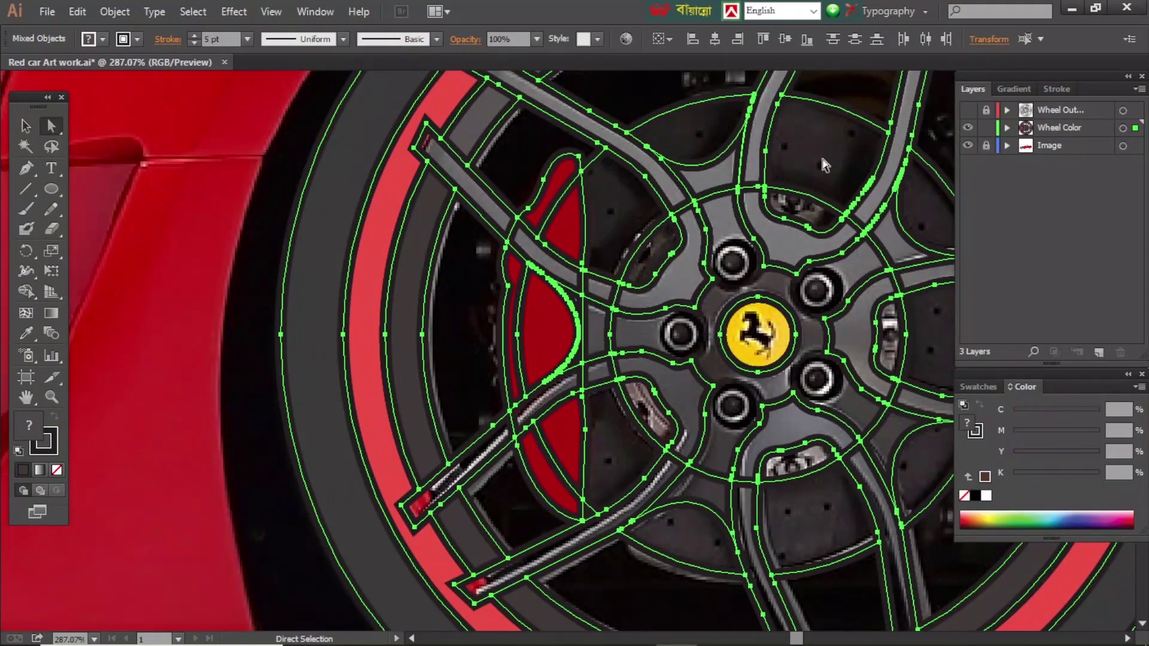
key(a)
key(ctrl+shift+a)
double_click(28, 426)
key(Return)
key(ctrl+a)
key(shift+m)
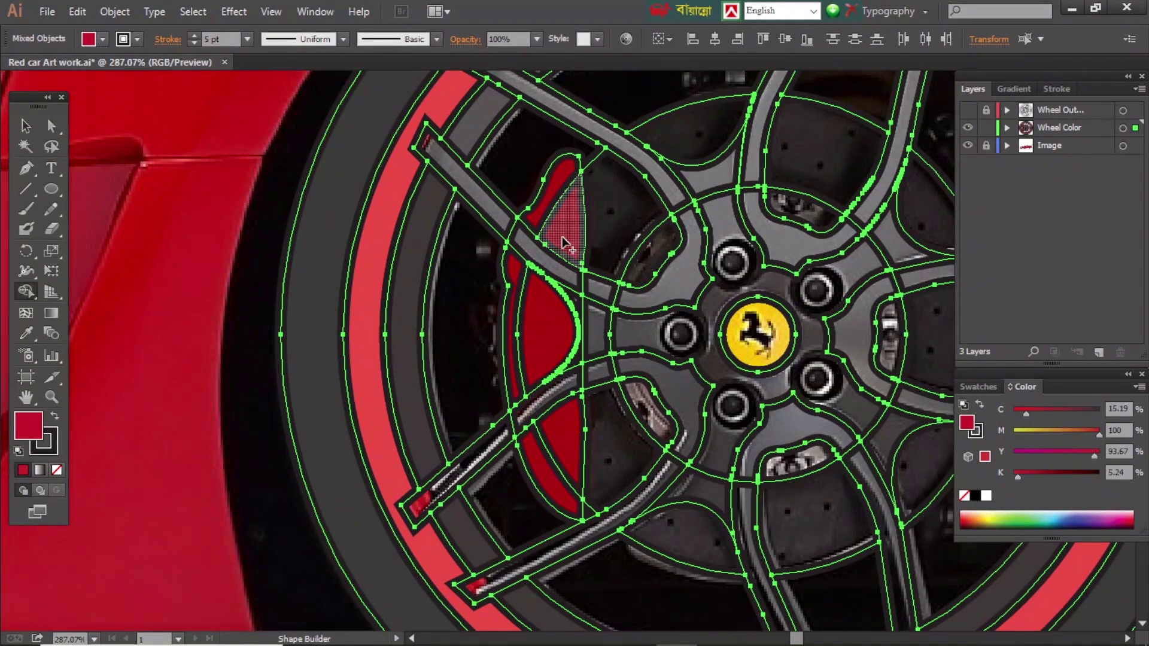
On the rear wheel, fill the spoke regions with the sampled dark grey
key(ctrl+minus)
drag(503, 239, 670, 404)
key(ctrl+shift+a)
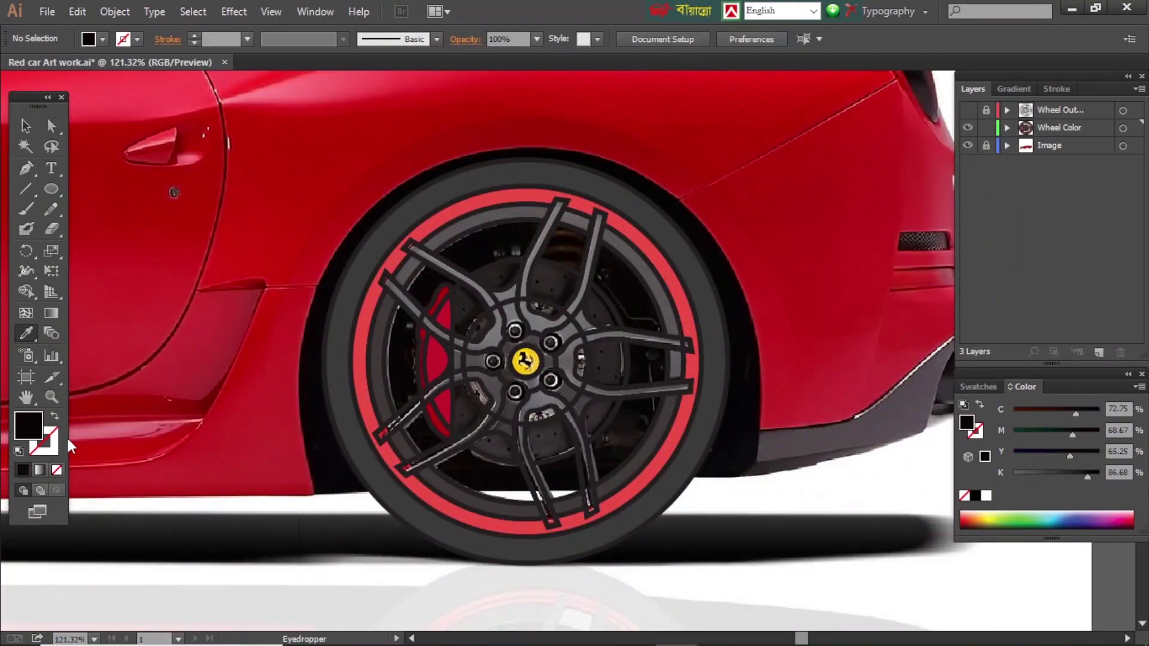
key(ctrl+a)
key(shift+m)
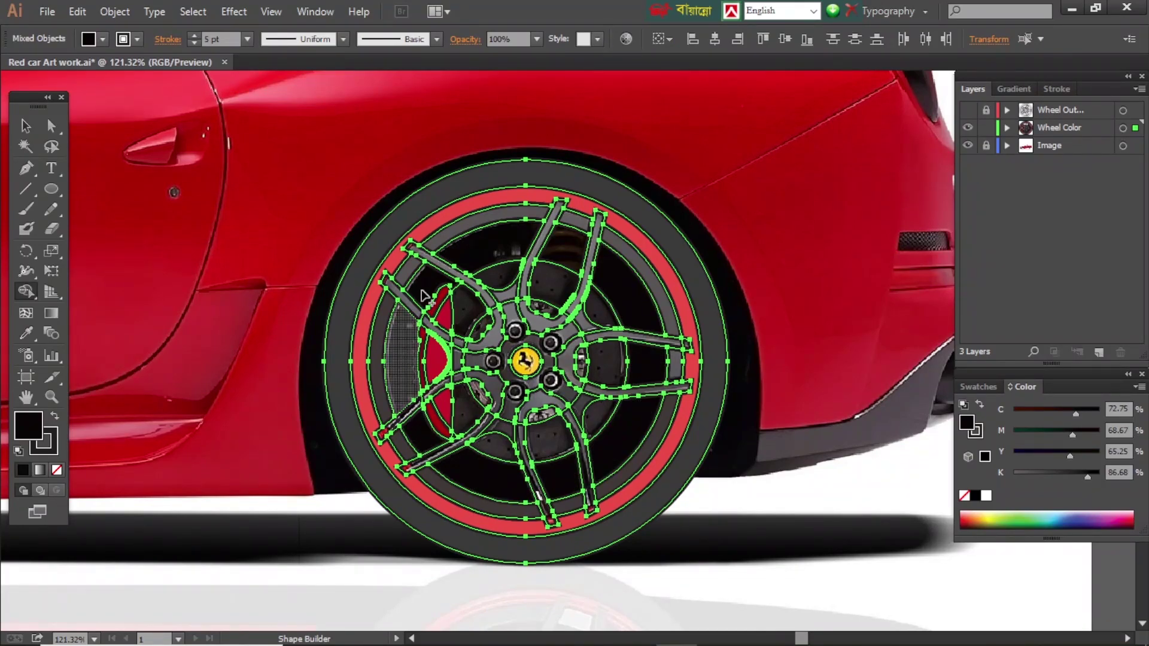
key(a)
key(ctrl+shift+a)
key(i)
click(628, 526)
key(ctrl+a)
key(shift+m)
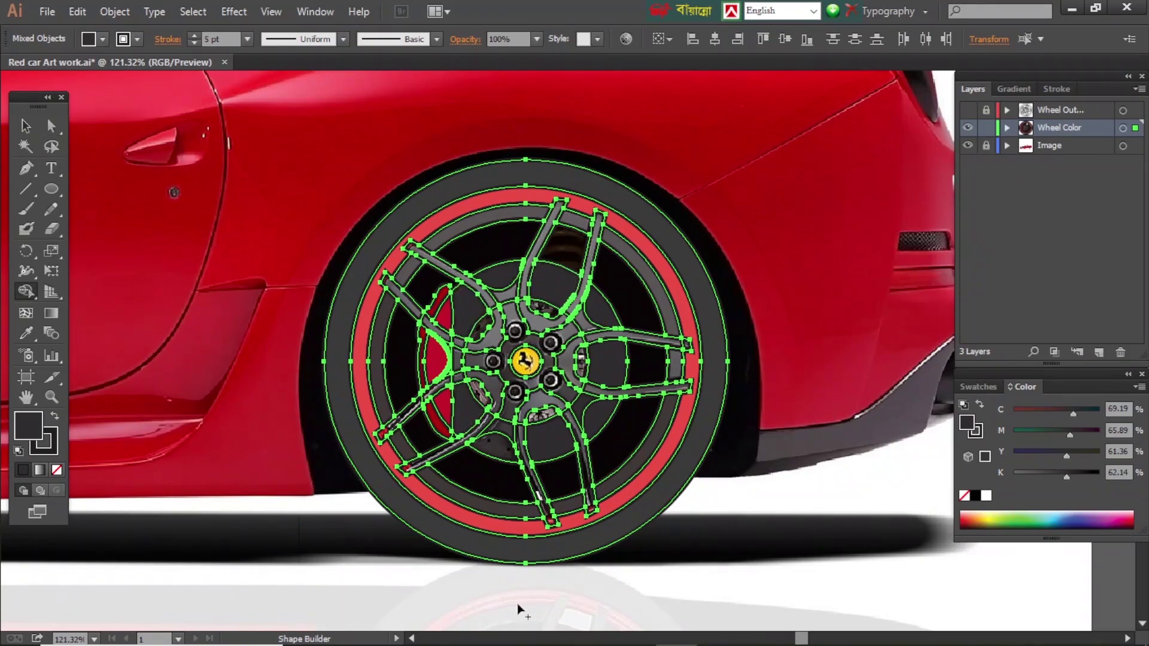
Give the spoke compound path a grey fill, replacing the sampled grey
key(a)
key(ctrl+shift+a)
scroll(590, 306, up, 5)
click(560, 310)
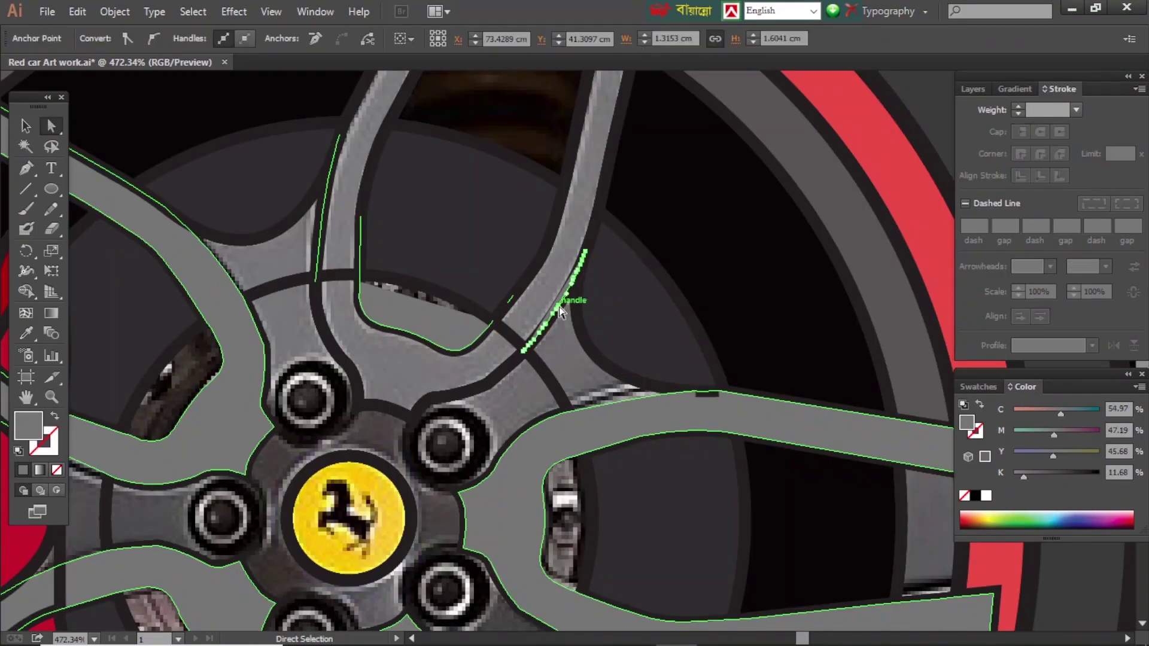
scroll(398, 379, left, 3)
scroll(398, 379, down, 1)
click(564, 405)
scroll(622, 443, down, 3)
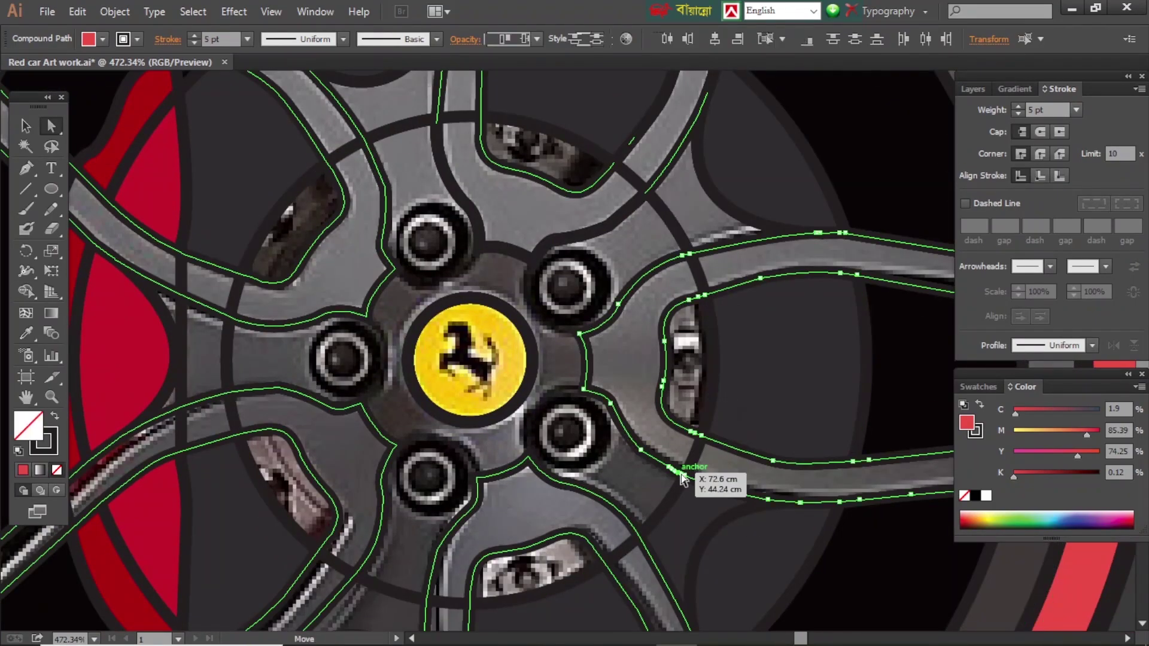
click(681, 477)
key(i)
click(645, 389)
key(ctrl+z)
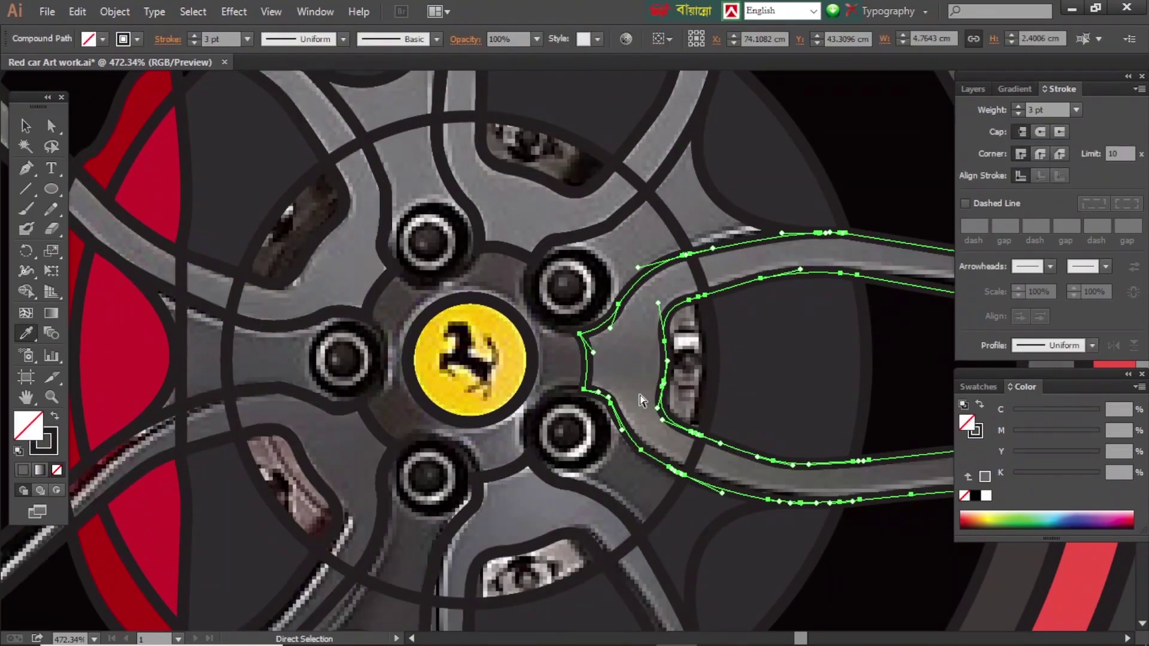
double_click(37, 435)
key(Return)
Draw a circle over the top lug nut with a black fill and no stroke
key(ctrl+shift+a)
key(ctrl+minus)
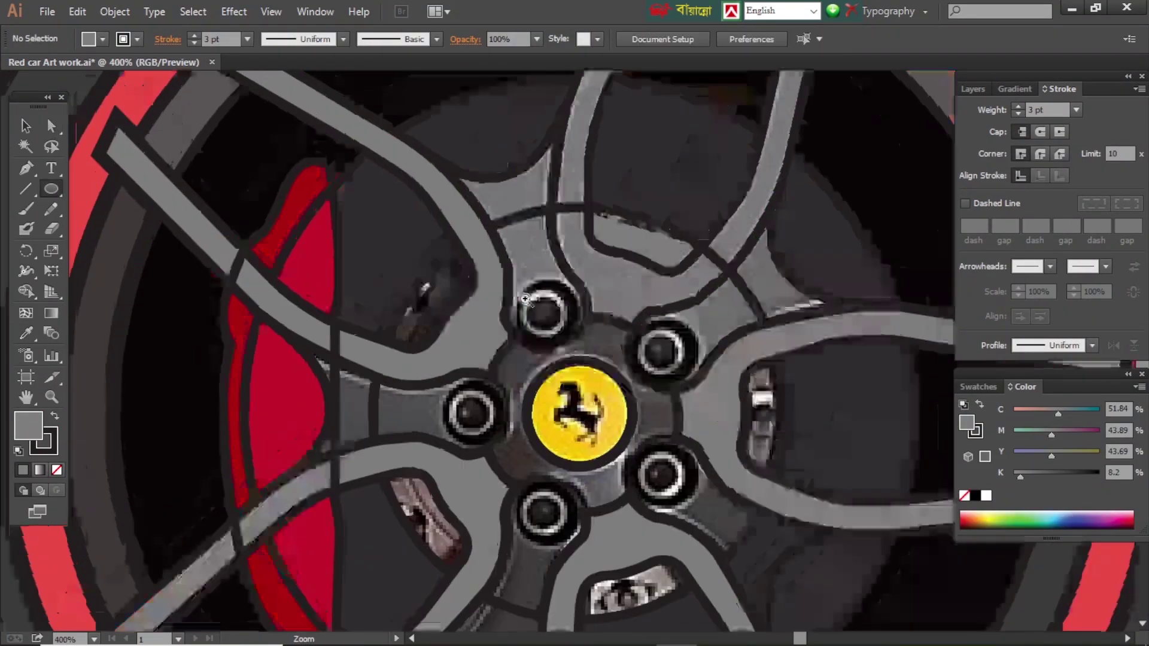
key(l)
key(ctrl+equal)
drag(442, 229, 467, 254)
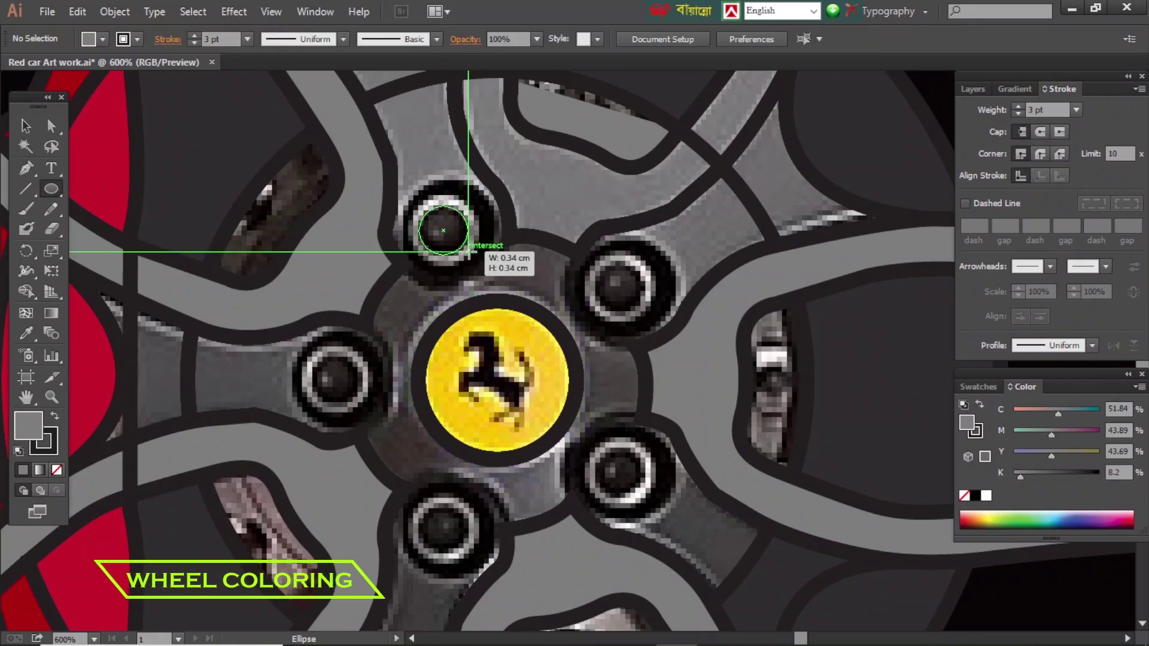
click(53, 417)
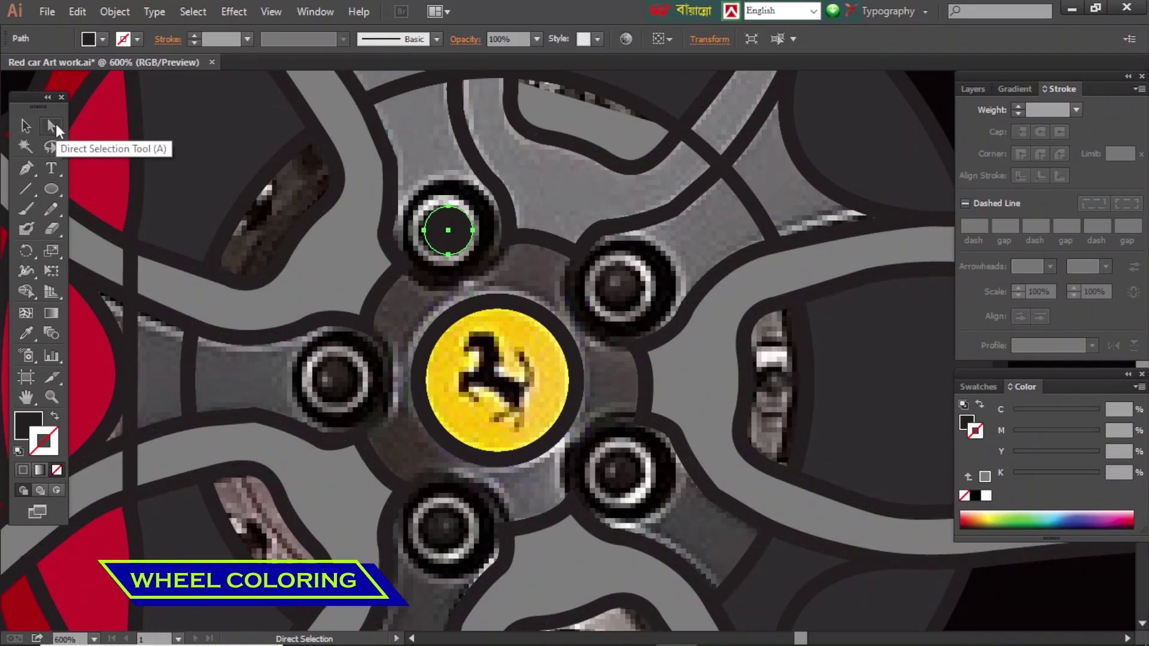
click(52, 126)
key(d)
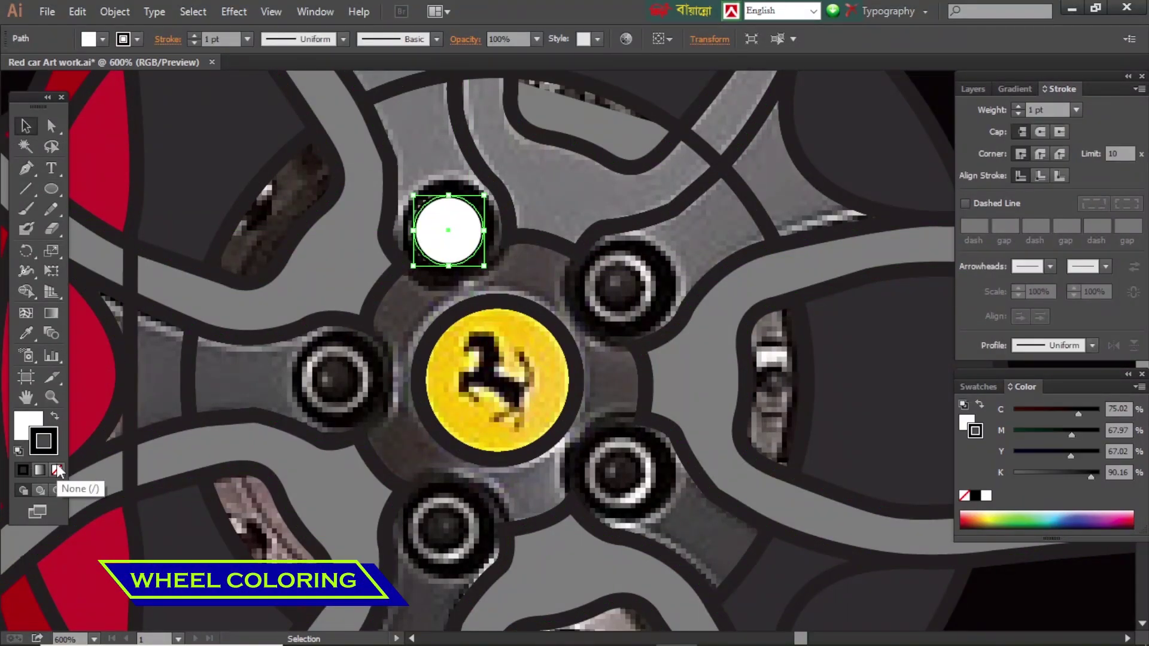
key(ctrl+shift+a)
key(ctrl+y)
click(456, 227)
key(ctrl+y)
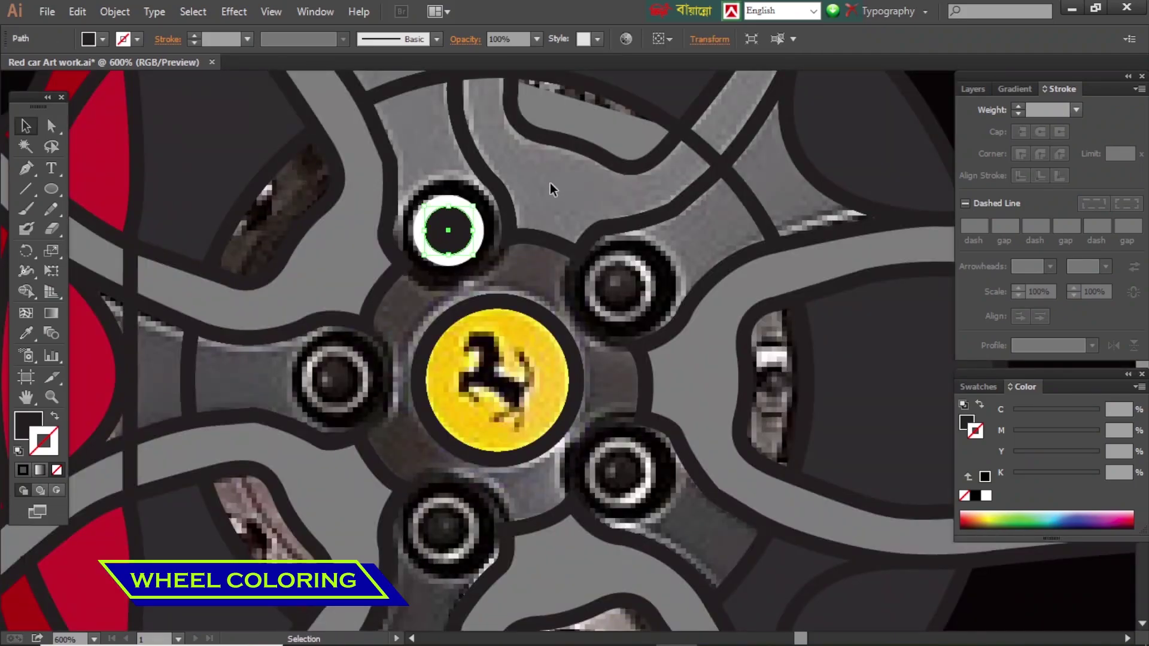
Add a larger black circle around it for the white ring, then group both lug-nut circles
click(29, 124)
drag(484, 265, 497, 278)
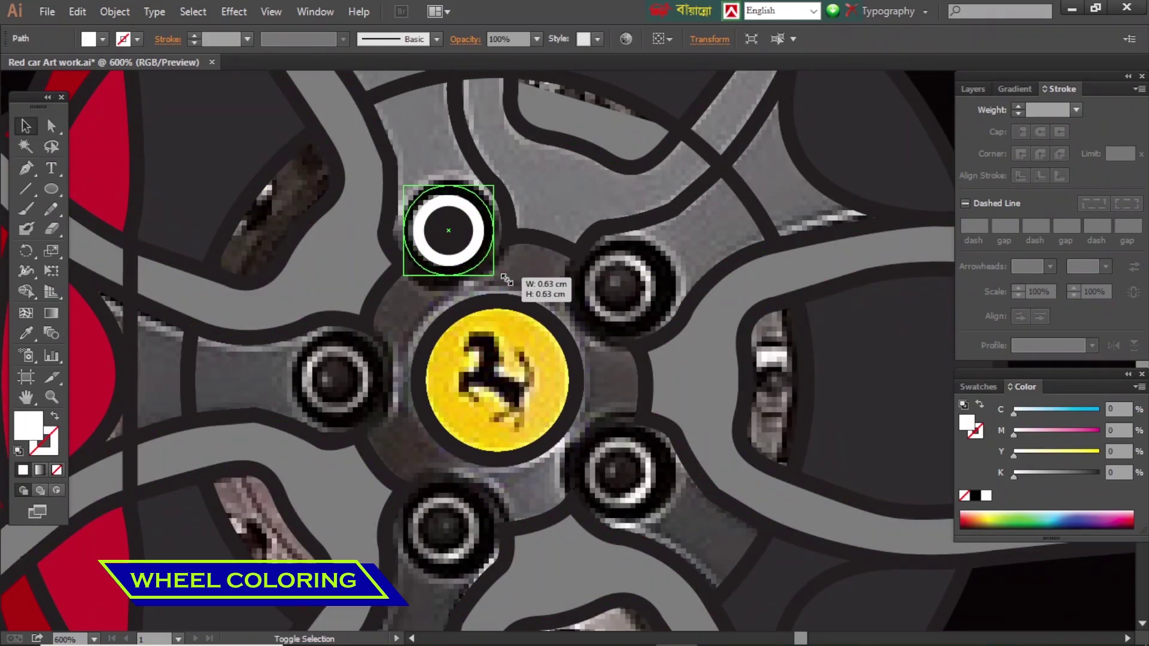
double_click(54, 446)
key(Escape)
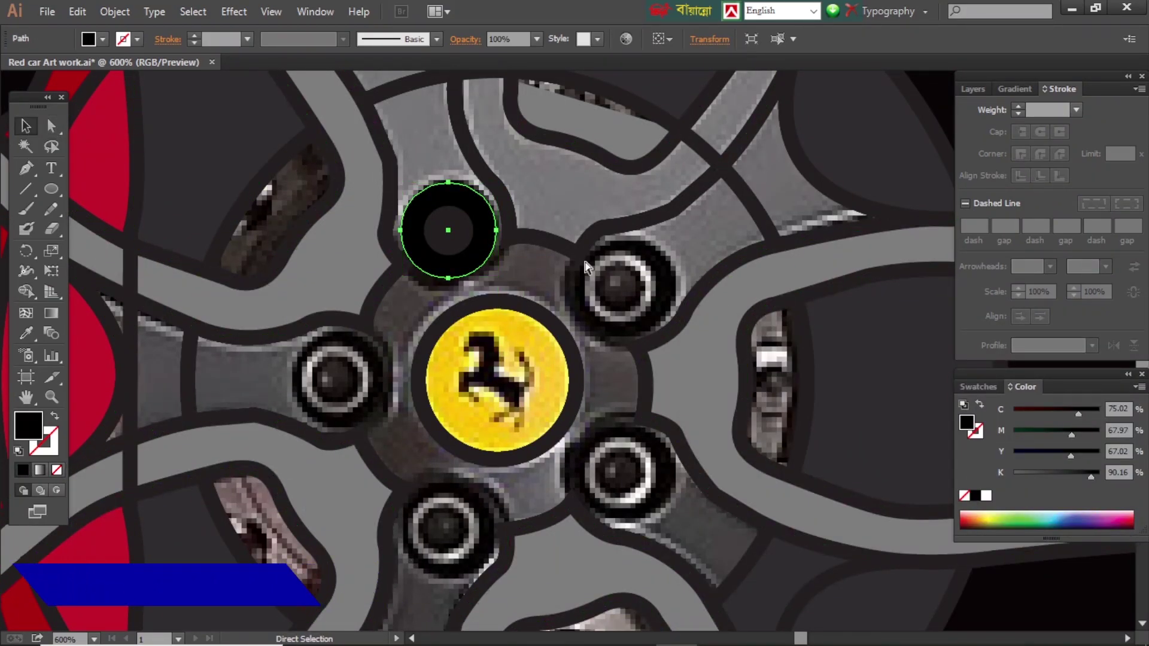
key(ctrl+y)
key(ctrl+y)
key(a)
key(v)
click(633, 203)
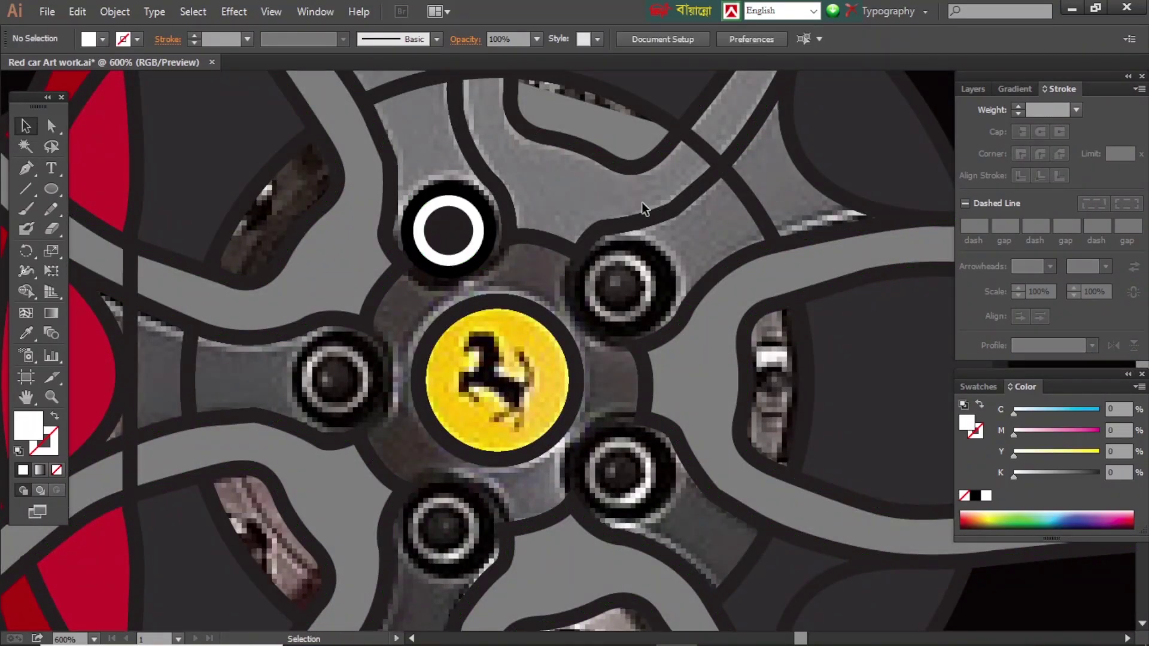
click(462, 198)
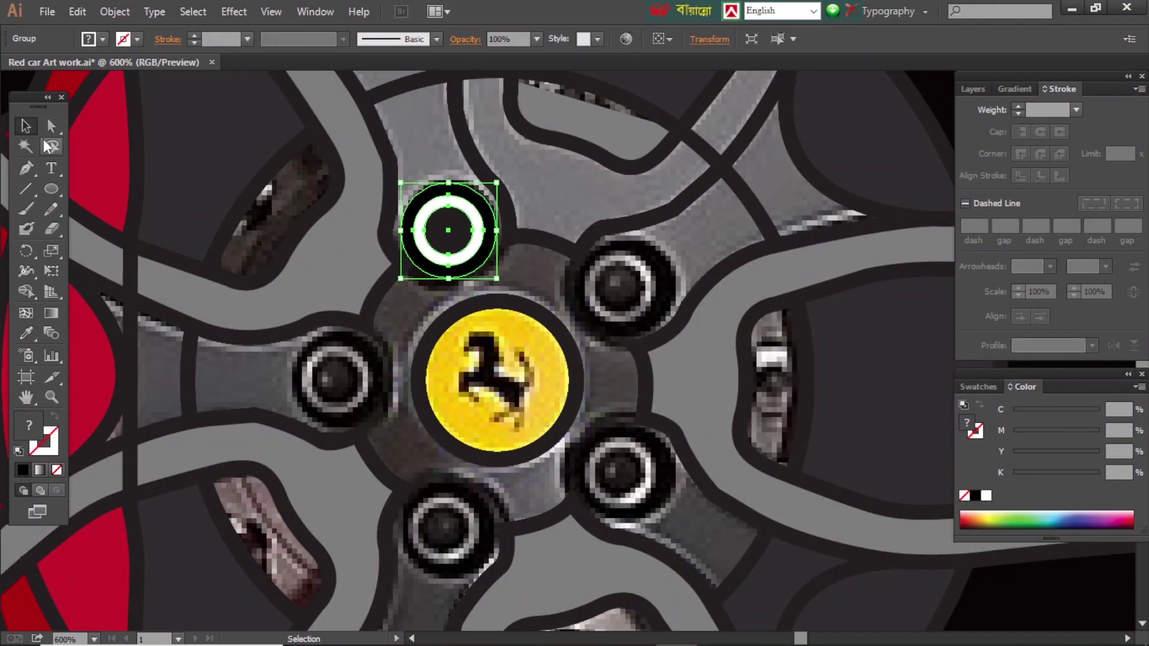
key(shift+m)
Rotate-copy the lug nut 72° around the badge centre and repeat with Ctrl+D for five nuts
key(v)
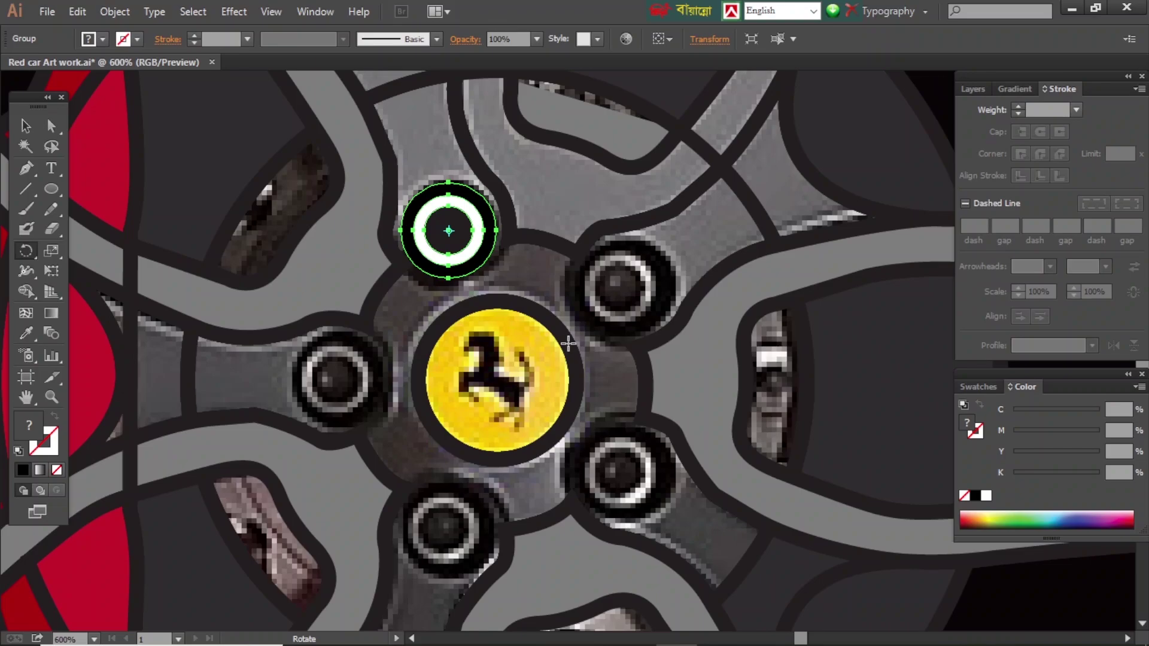
key(ctrl+minus)
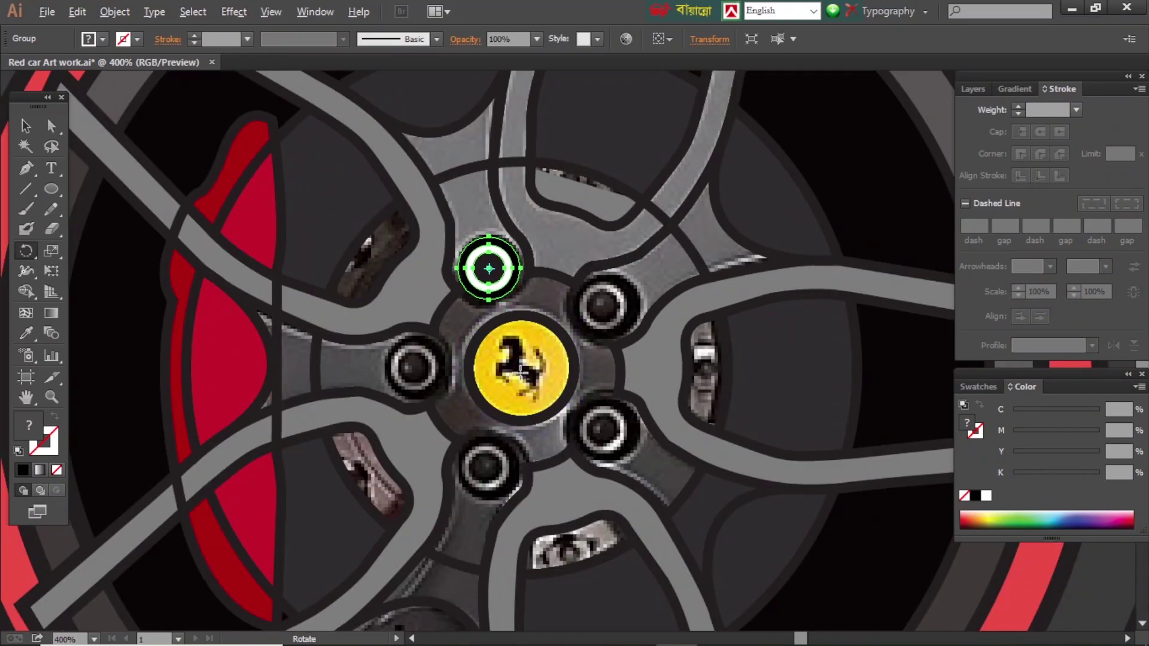
alt+click(523, 371)
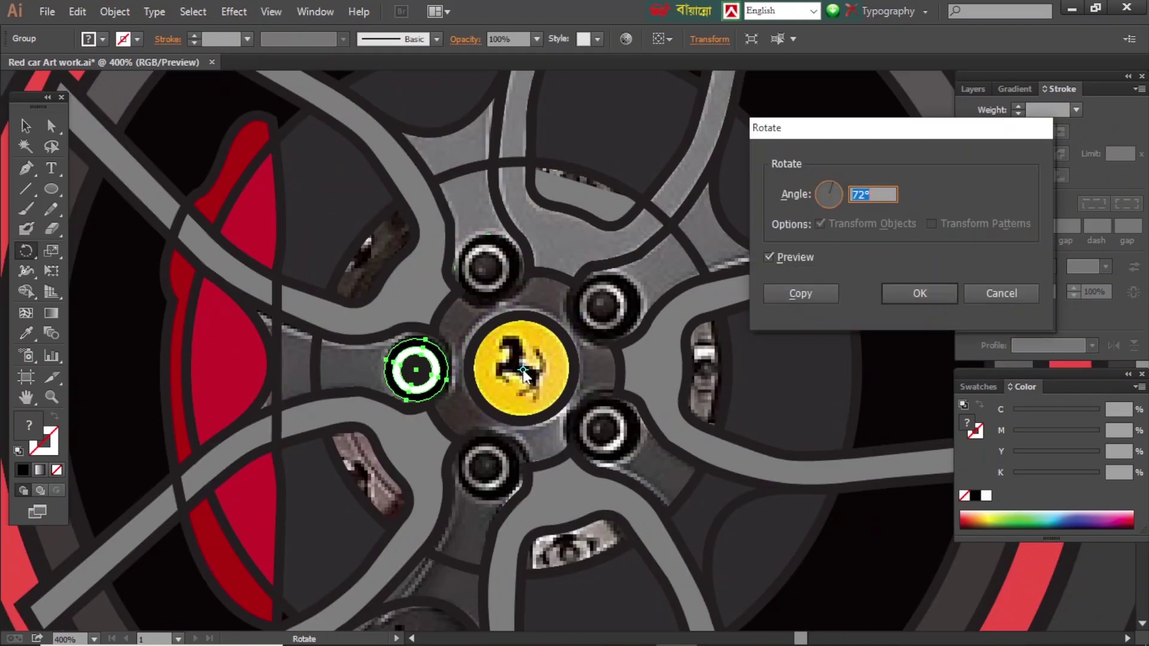
click(798, 289)
key(ctrl+d)
key(ctrl+d)
key(ctrl+d)
key(a)
click(627, 362)
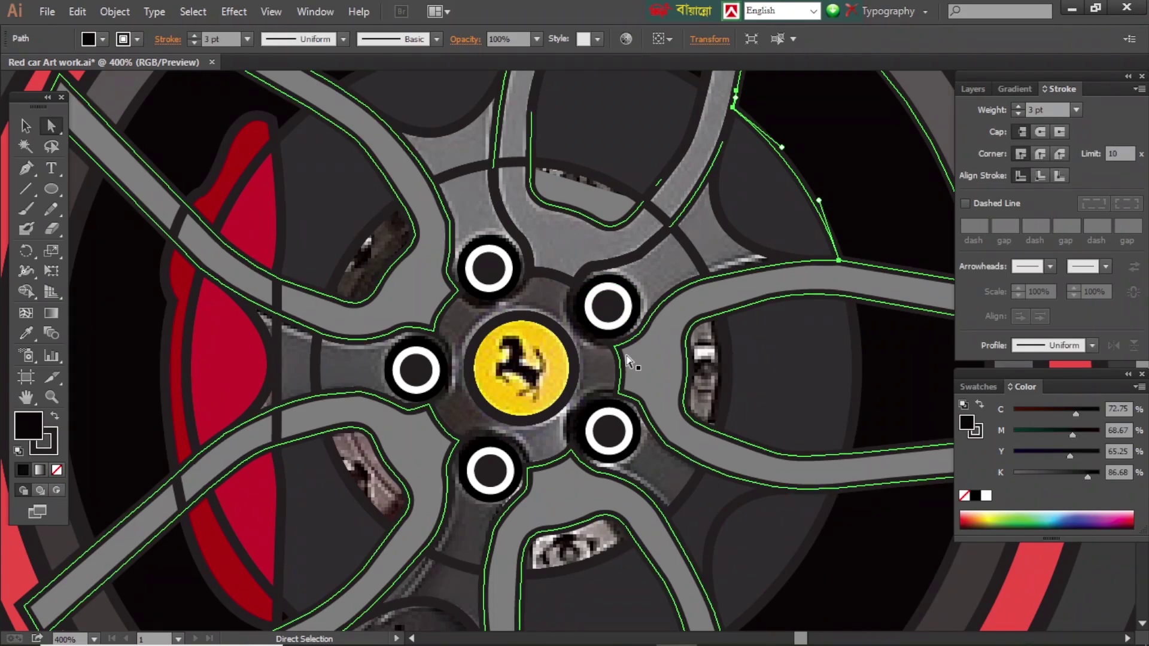
Draw a large dark grey circle over the hub at 50% opacity
key(l)
drag(522, 367, 641, 483)
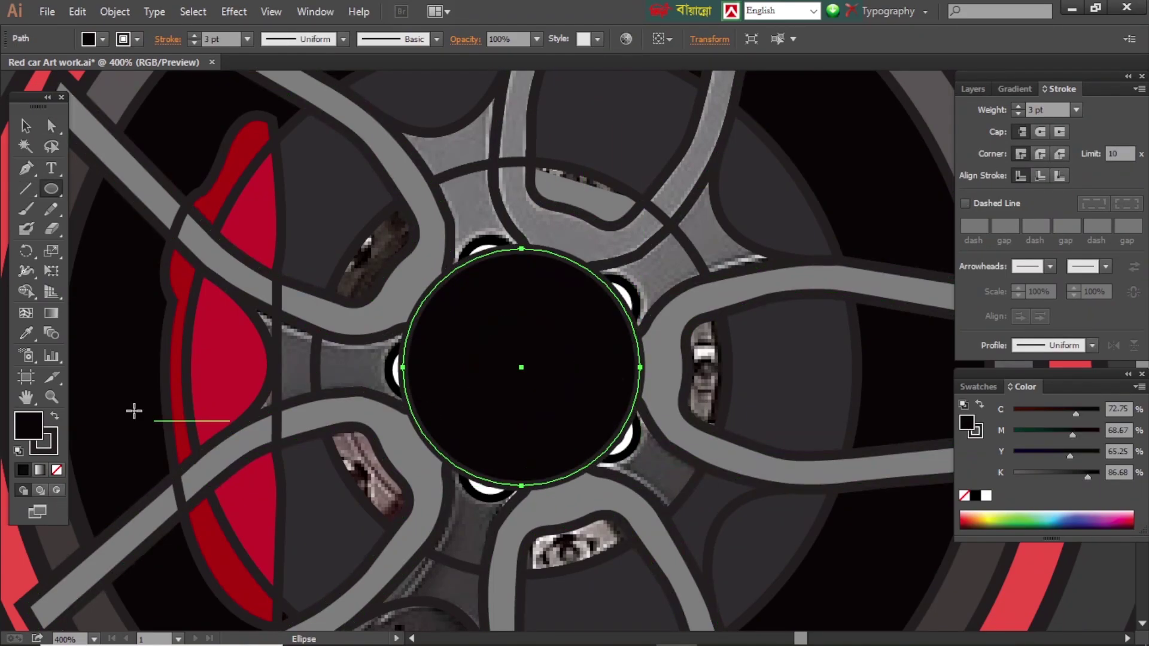
key(i)
click(133, 408)
key(shift+ctrl+F10)
click(908, 183)
click(933, 300)
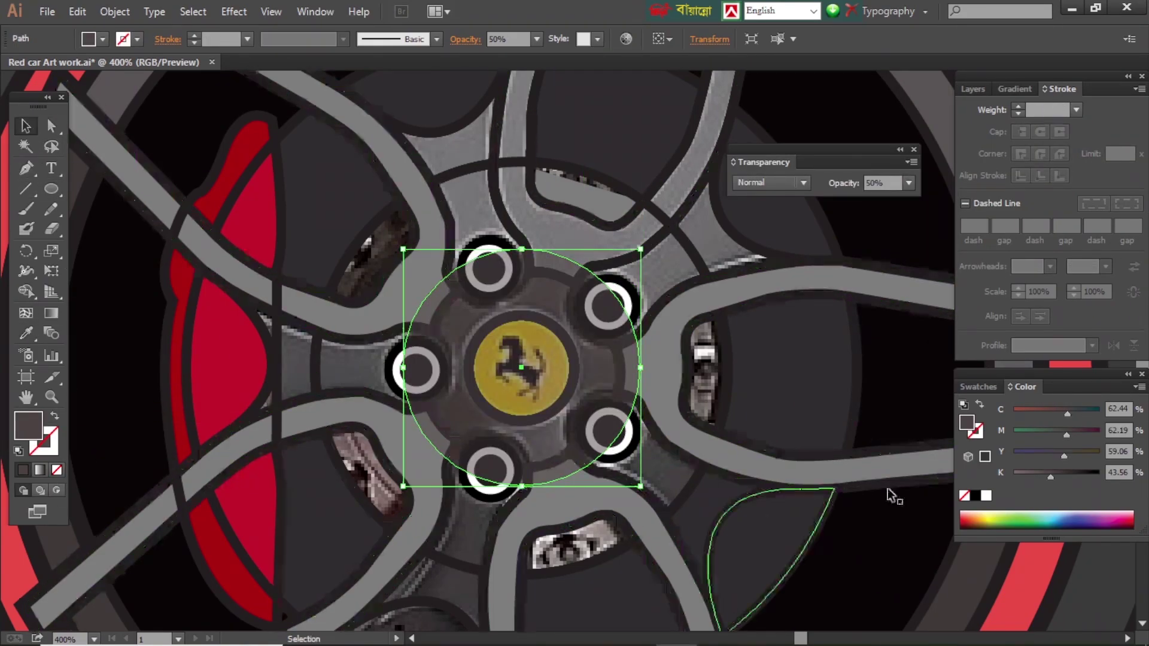
key(v)
click(888, 488)
key(ctrl+y)
Merge the hub regions with Shape Builder, then select the five bolt circles and hub outline
key(ctrl+a)
key(shift+m)
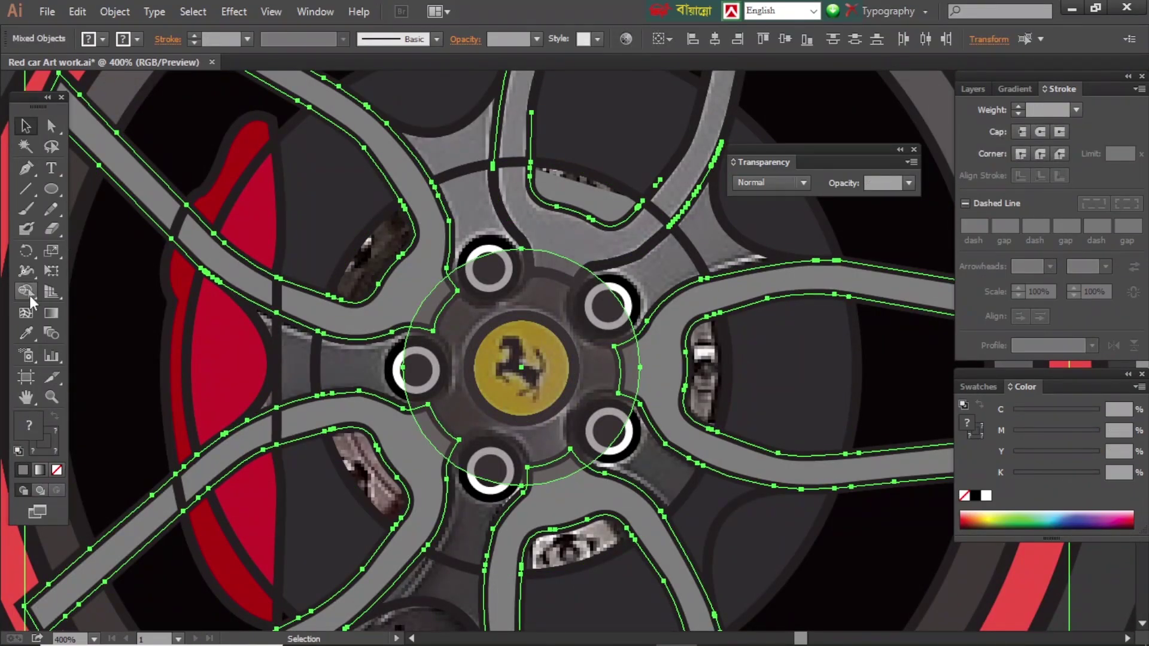
drag(562, 485, 439, 304)
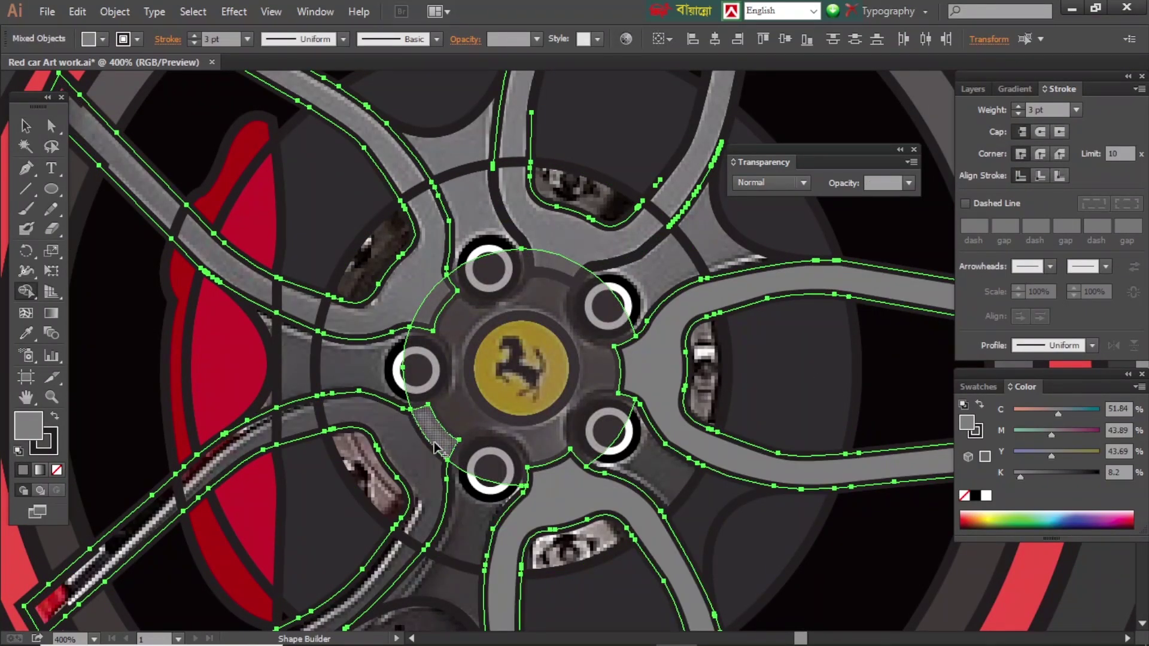
click(575, 254)
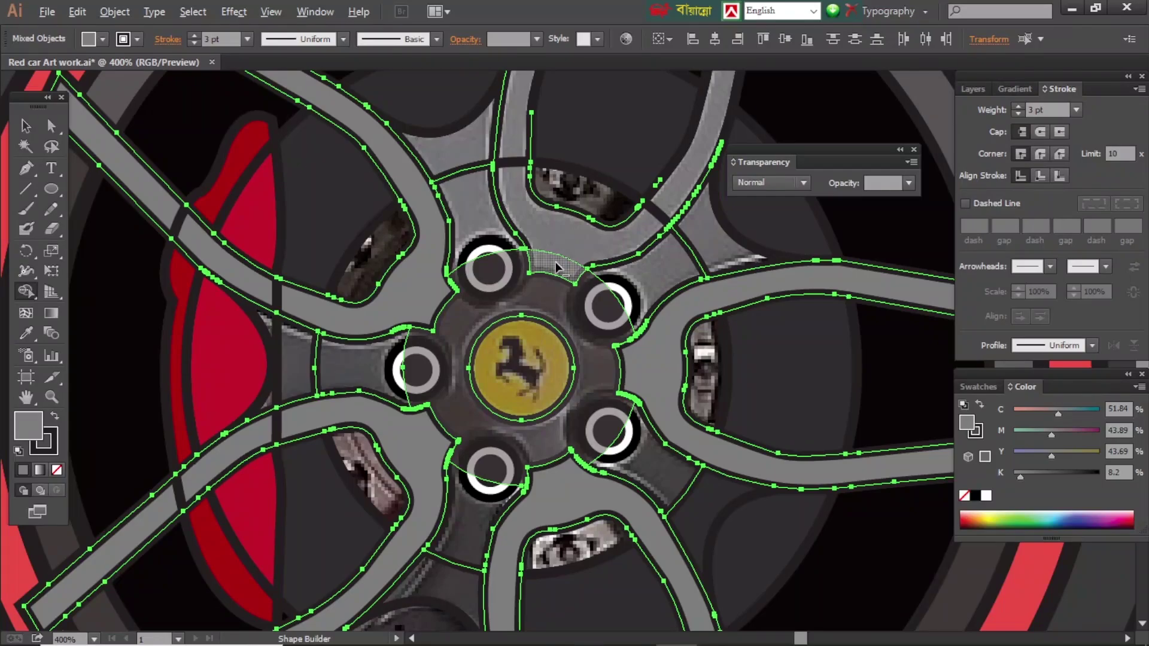
key(a)
click(787, 315)
click(641, 302)
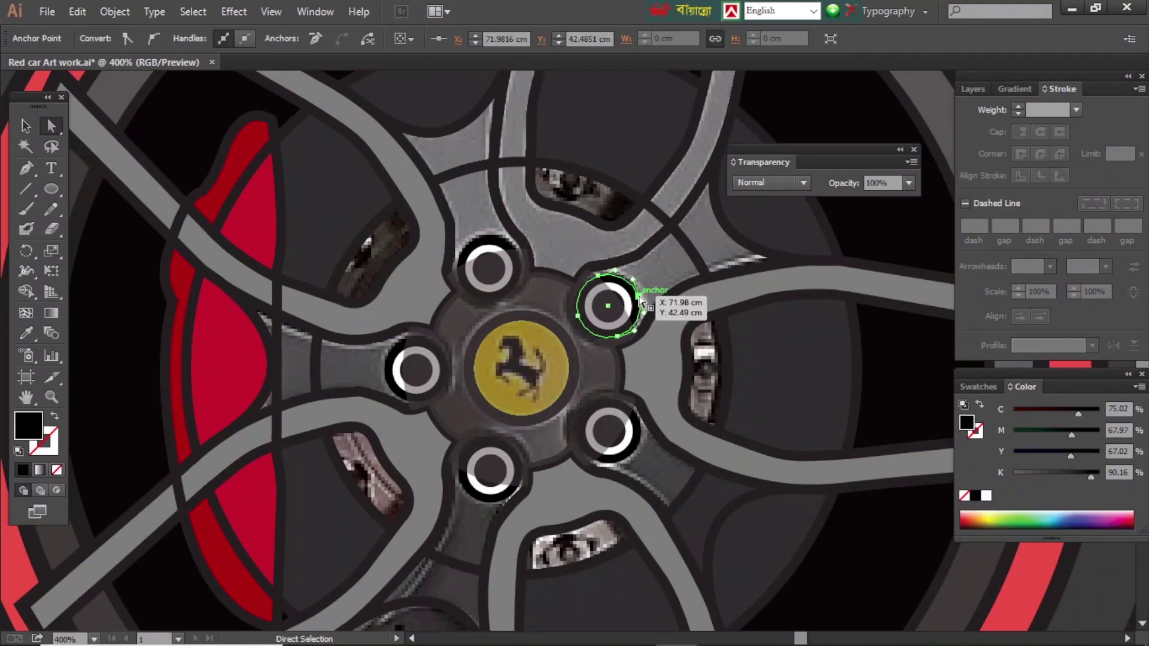
shift+click(489, 267)
shift+click(415, 369)
shift+click(490, 470)
shift+click(608, 431)
Fill the top and left bolt rings white with Shape Builder, keeping the notched hub outline
key(shift+m)
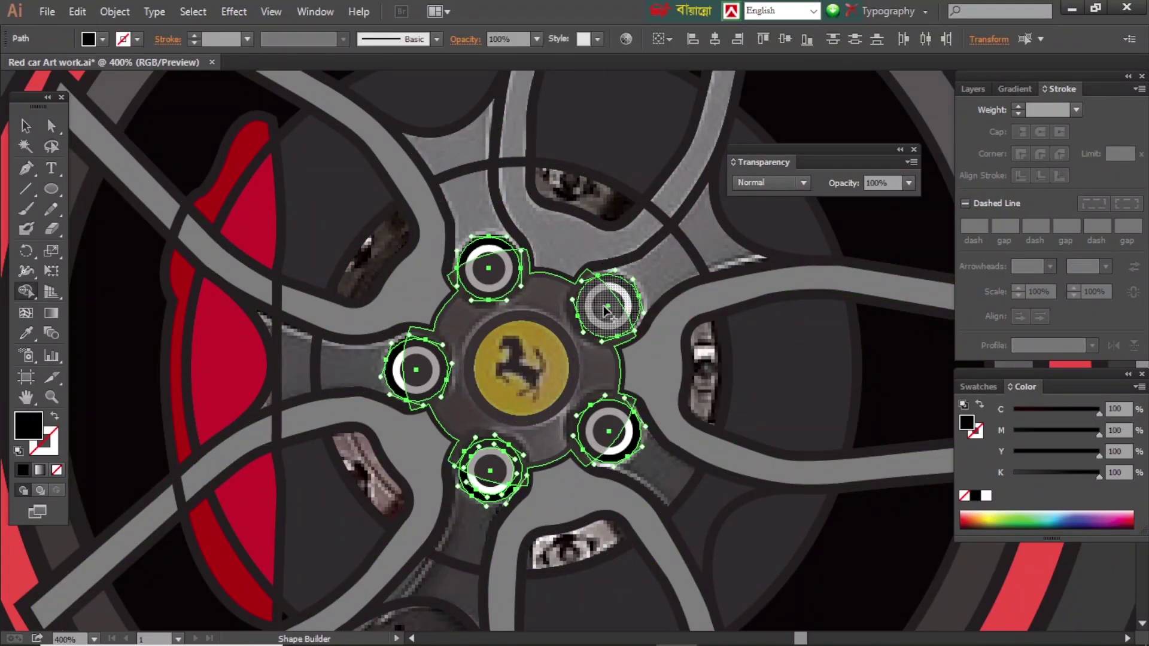
key(a)
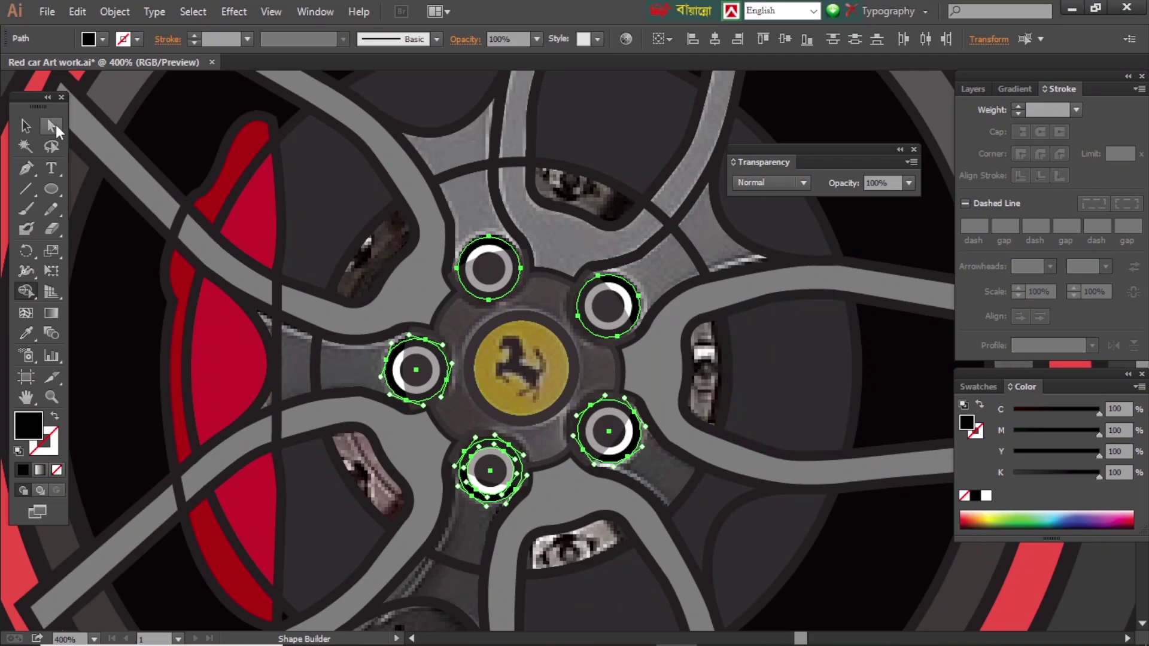
click(503, 311)
key(shift+m)
click(487, 255)
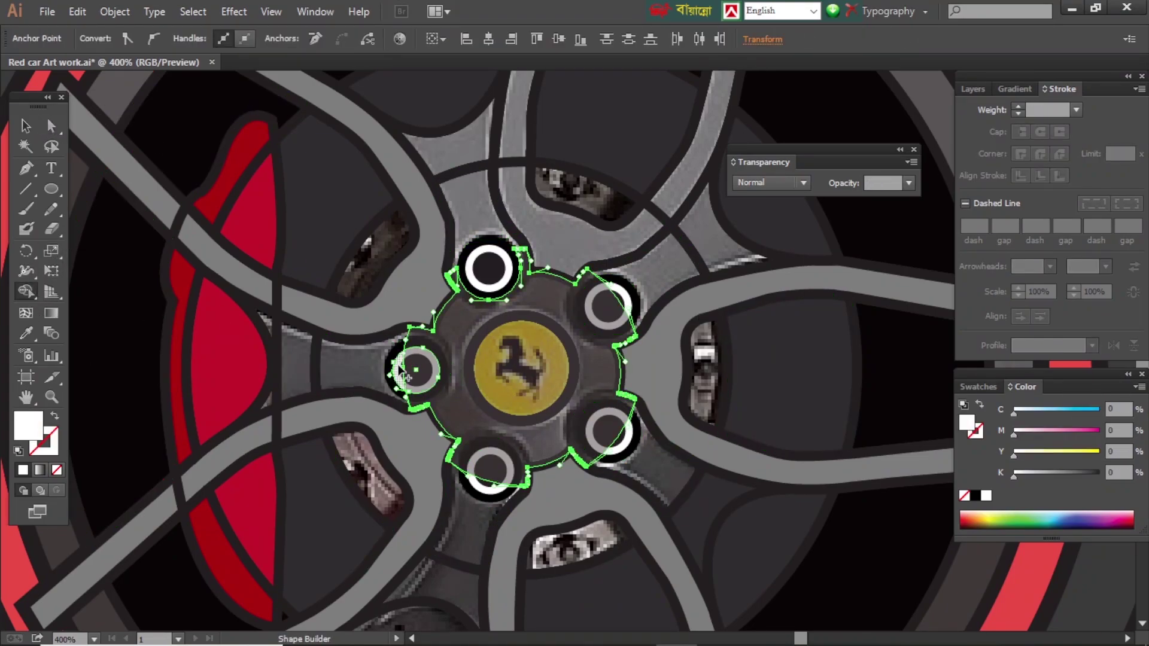
click(426, 366)
Fill the left, bottom, bottom-right and top-right bolt rings black and white
key(a)
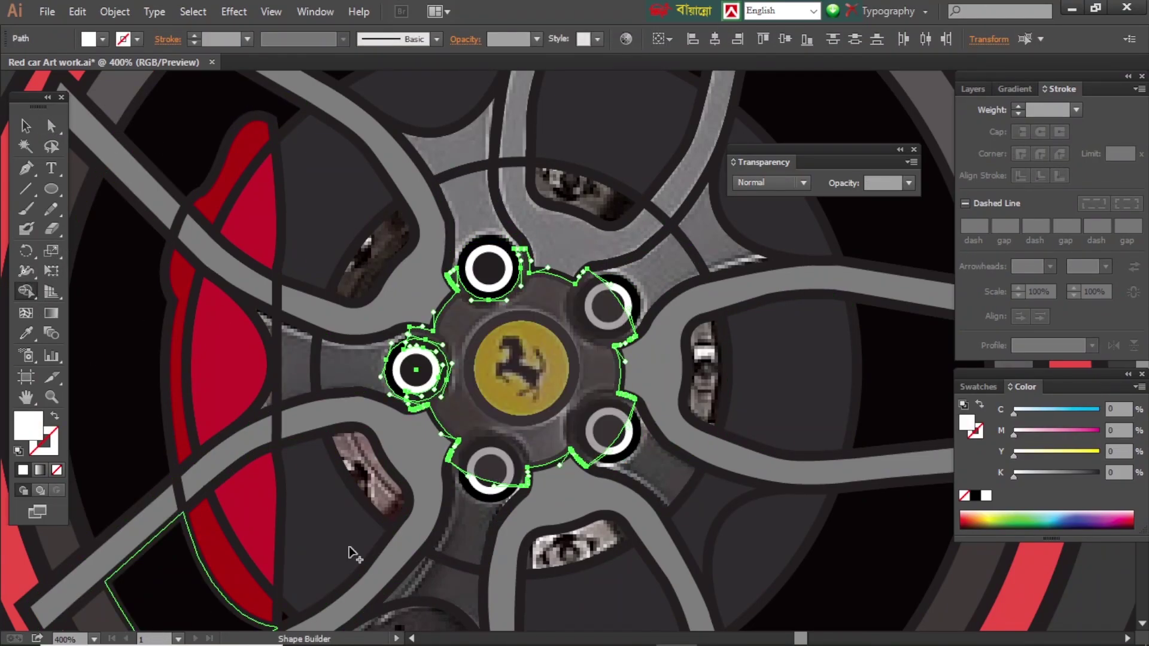
click(390, 363)
key(shift+m)
click(415, 370)
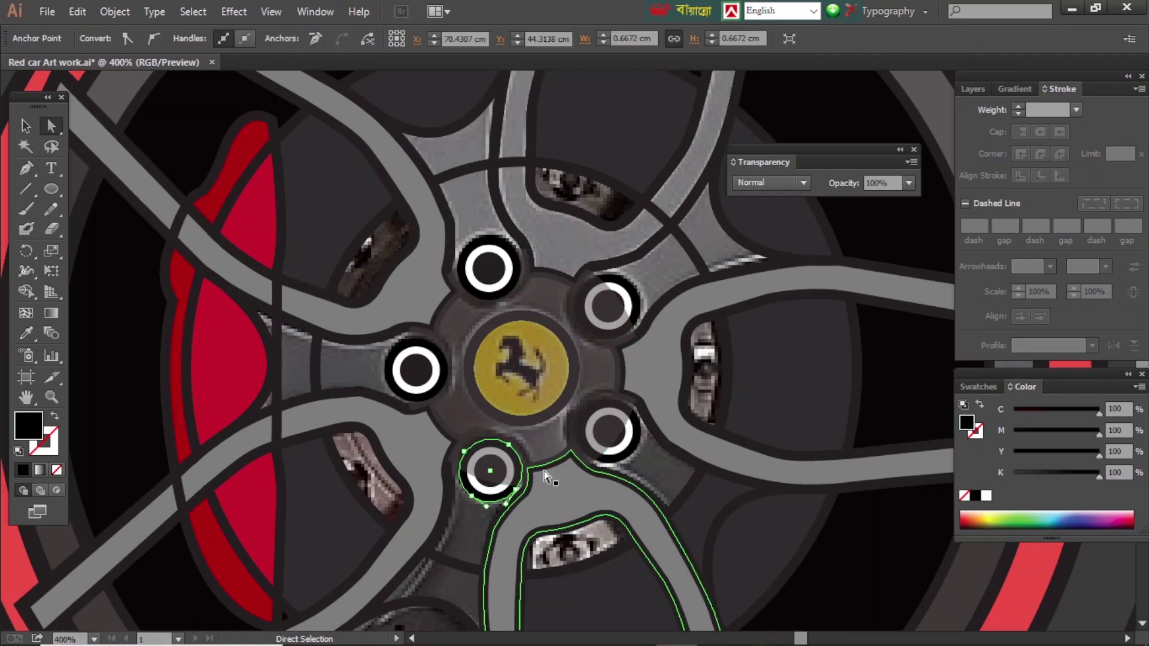
click(489, 469)
click(616, 422)
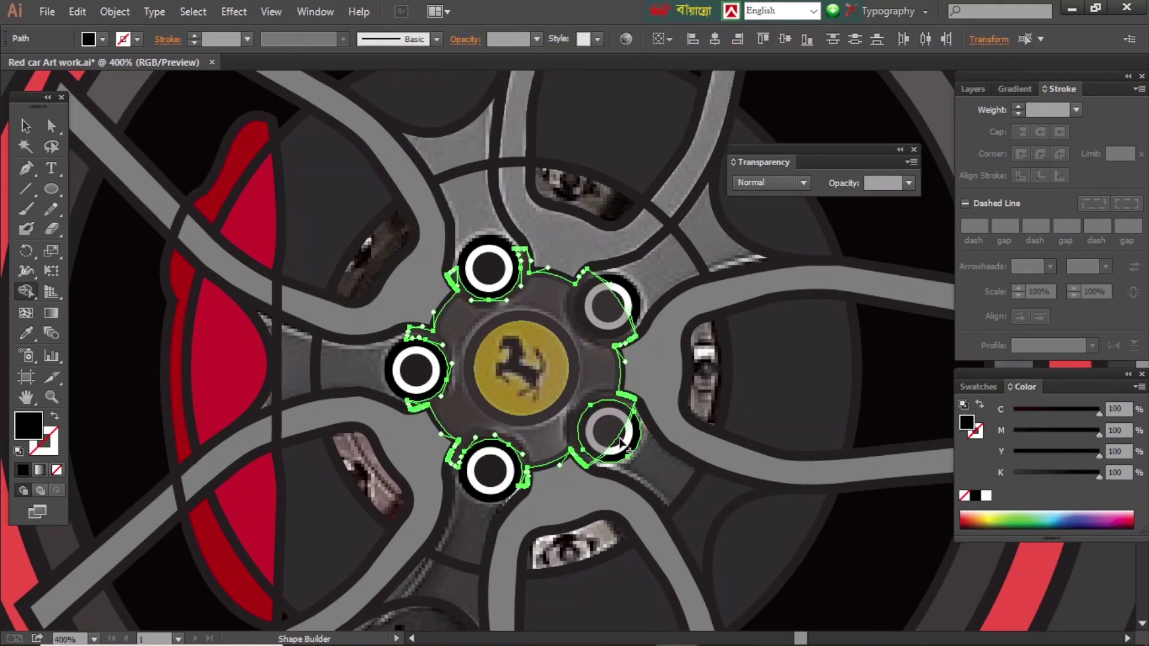
key(ctrl+shift+a)
key(ctrl+z)
click(608, 293)
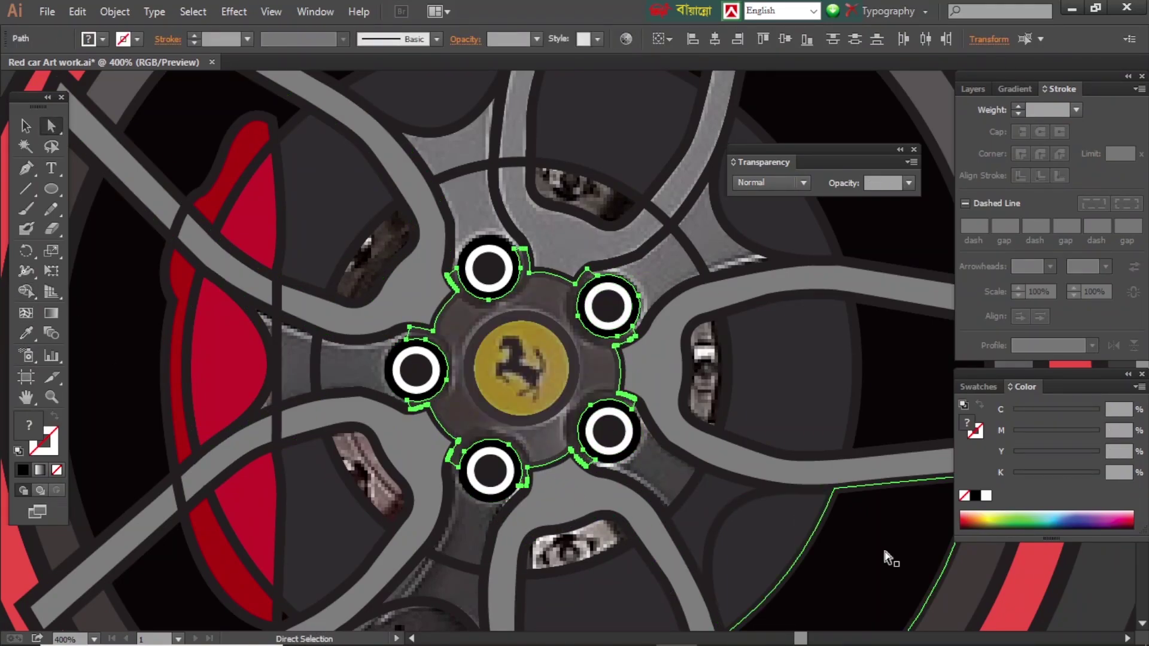
key(a)
click(834, 487)
key(ctrl+y)
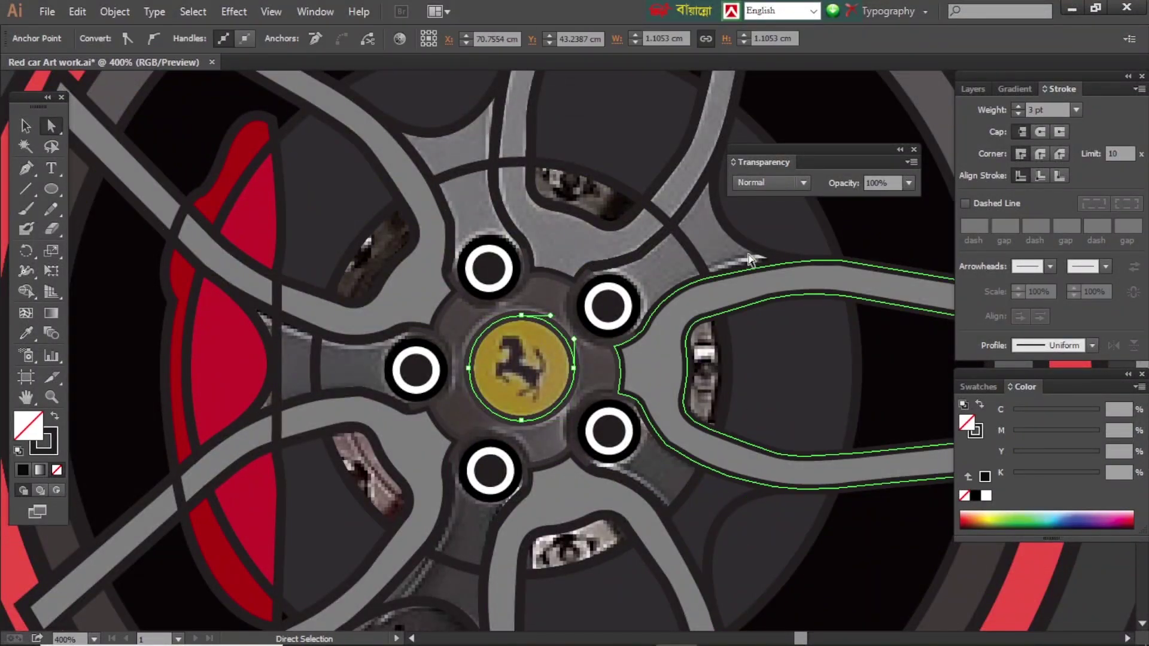
Inspect the right spoke window, hub and spoke-gap paths, checking them in Outline view
click(828, 389)
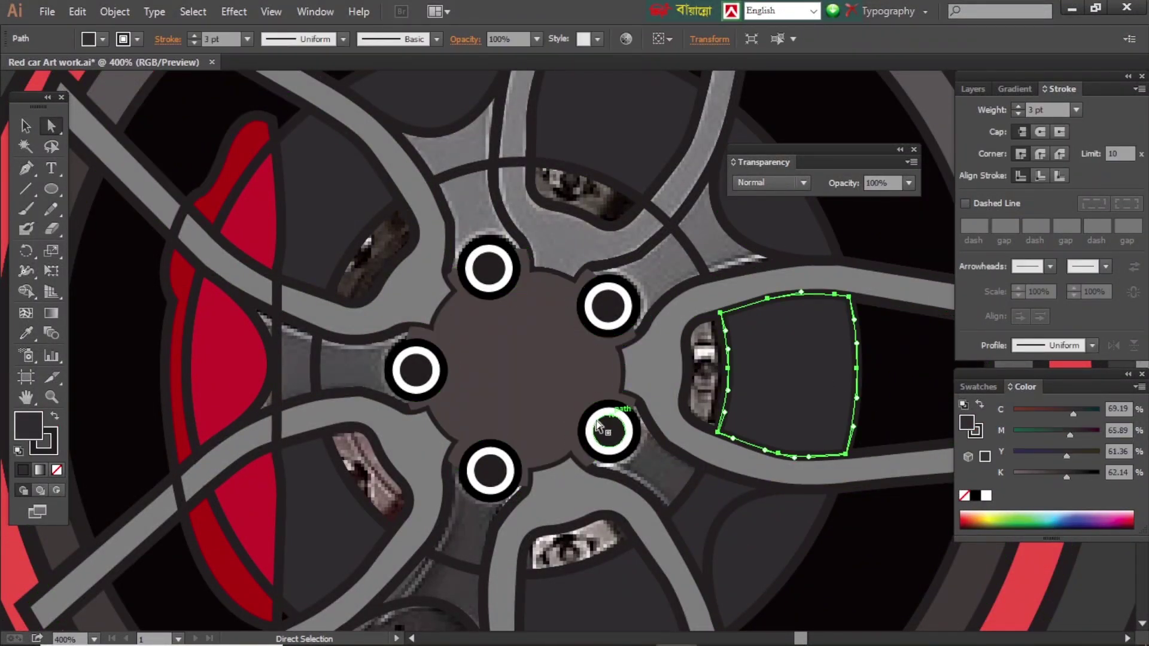
key(ctrl+y)
key(ctrl+y)
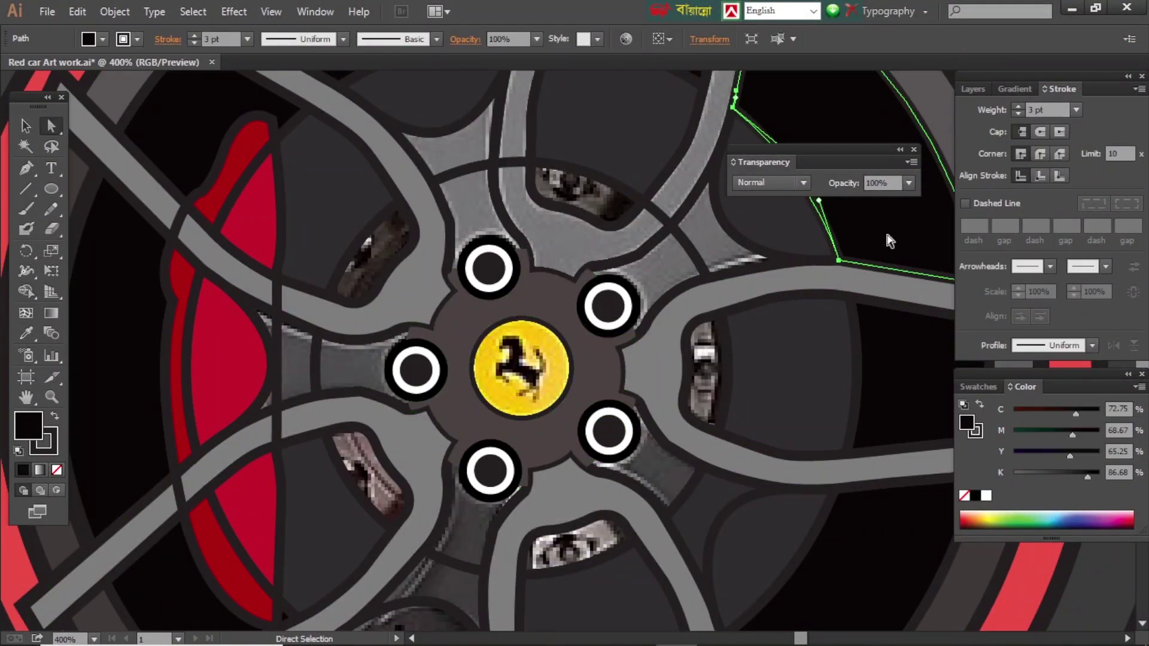
drag(888, 241, 639, 196)
click(419, 198)
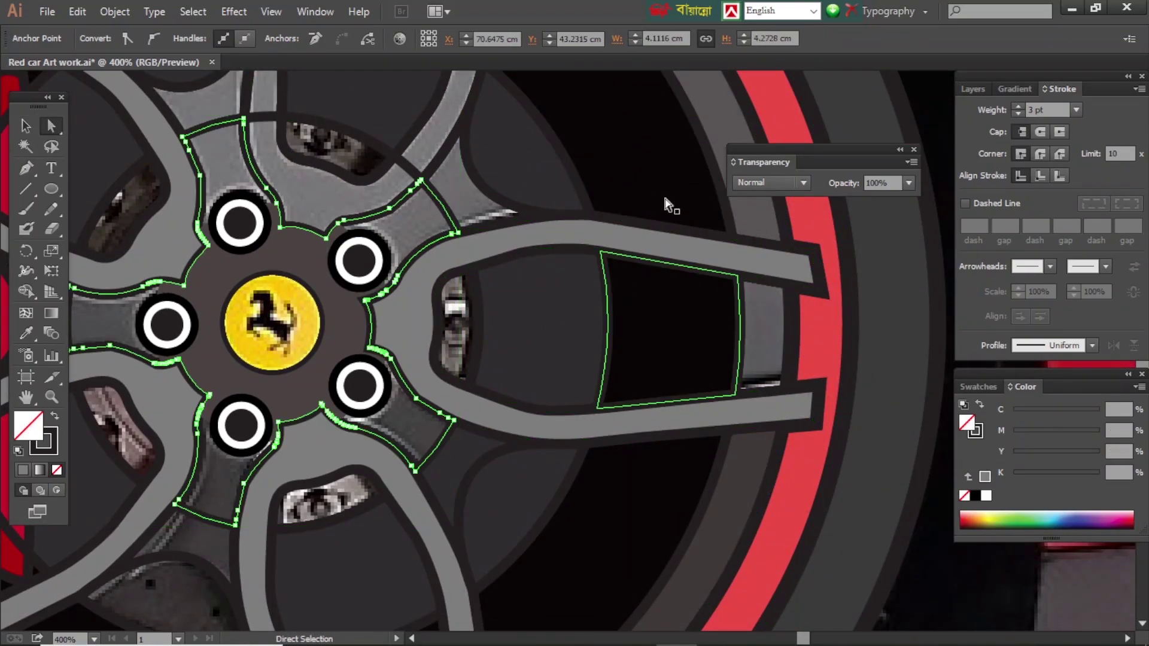
click(625, 93)
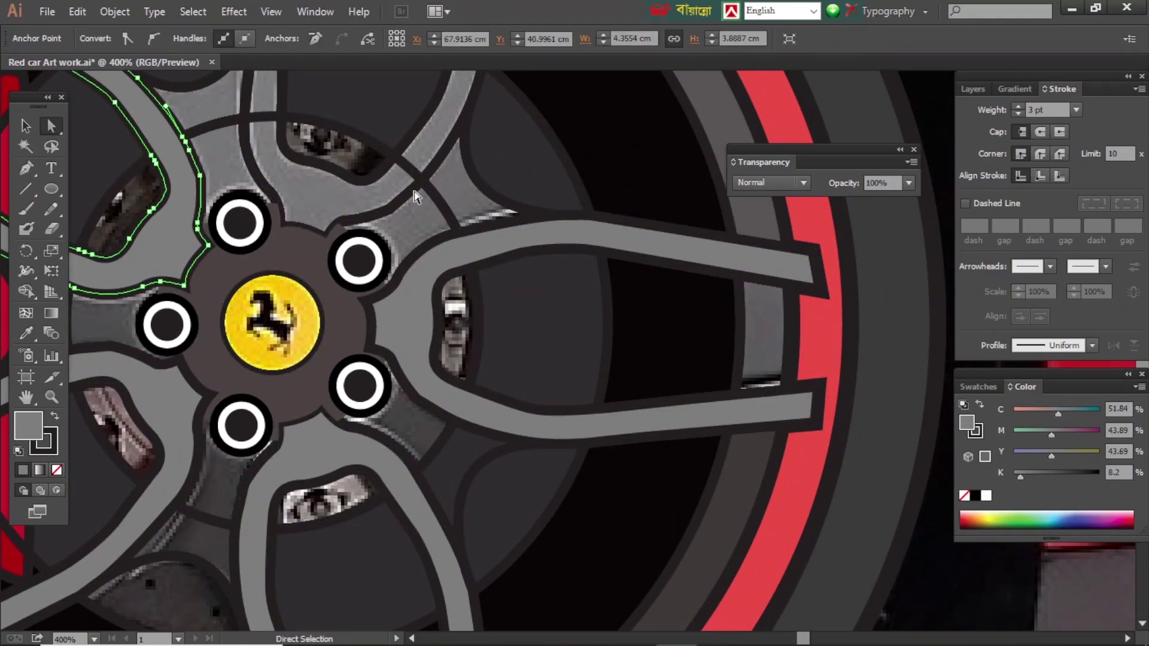
drag(416, 196, 601, 271)
click(672, 215)
click(650, 283)
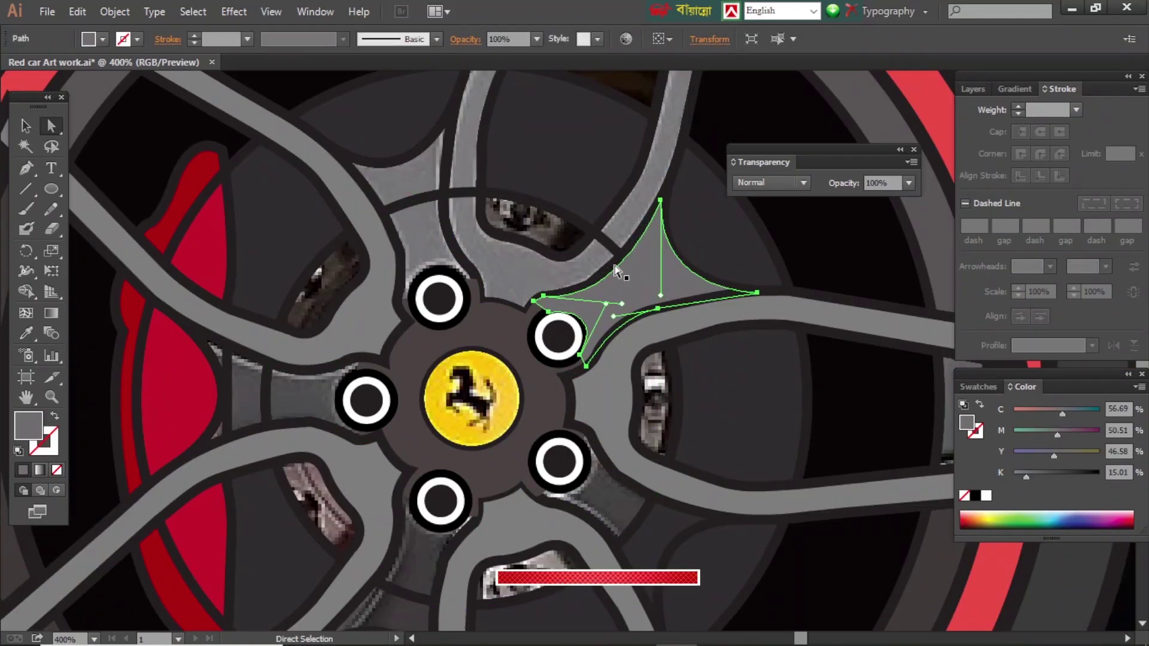
Shape-build the spoke-gap shape into a grey fillet joining the spoke to the hub
key(v)
click(622, 281)
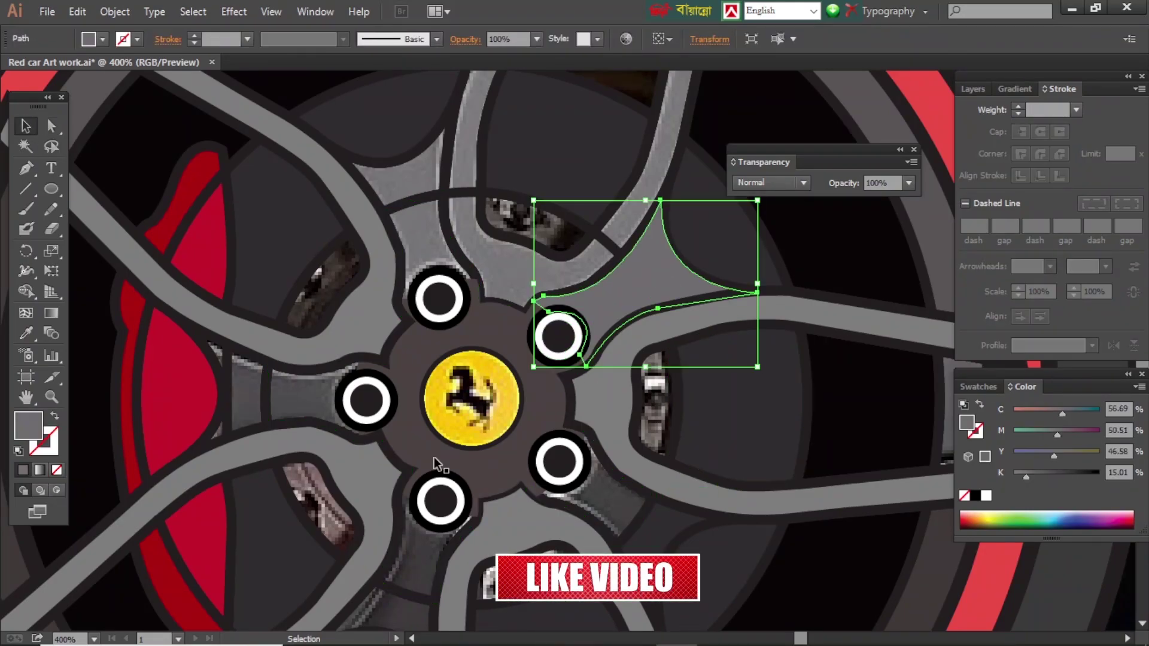
key(shift+m)
click(525, 395)
key(r)
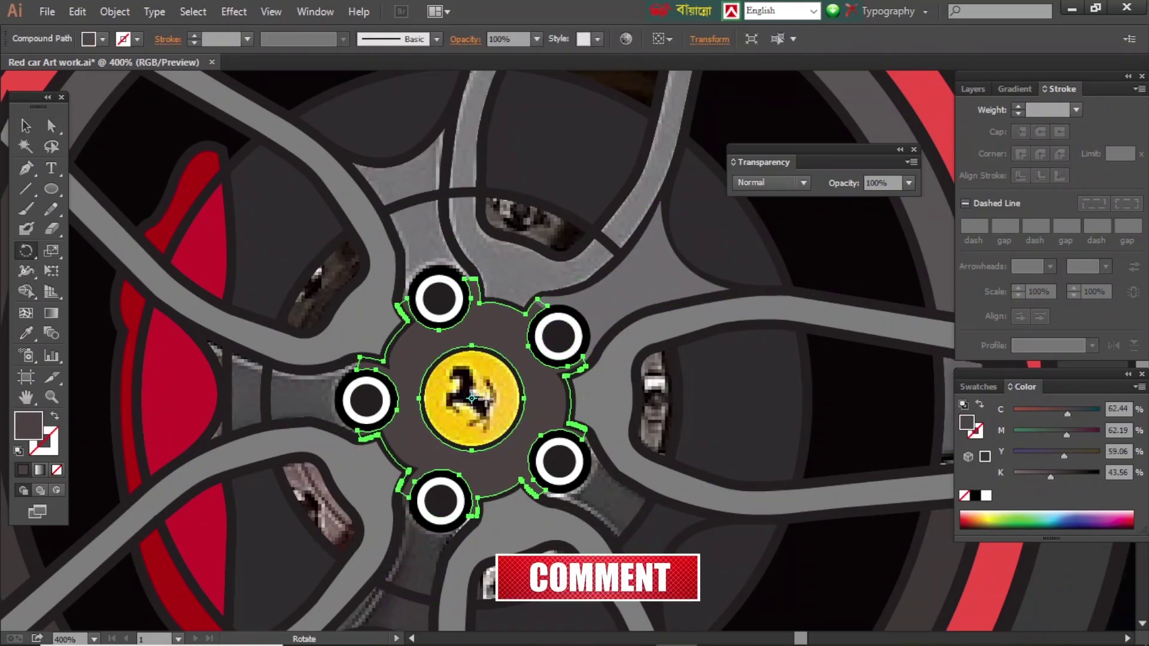
key(ctrl+z)
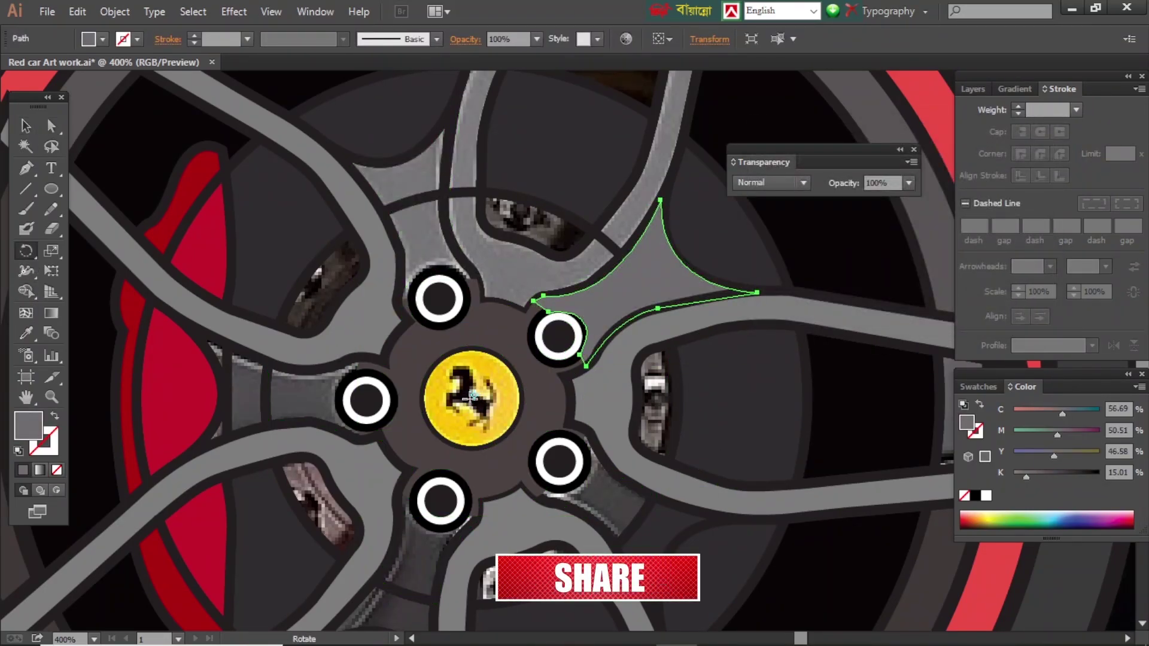
Select the bottom spoke path and start a new path beside the caliper
key(a)
click(539, 520)
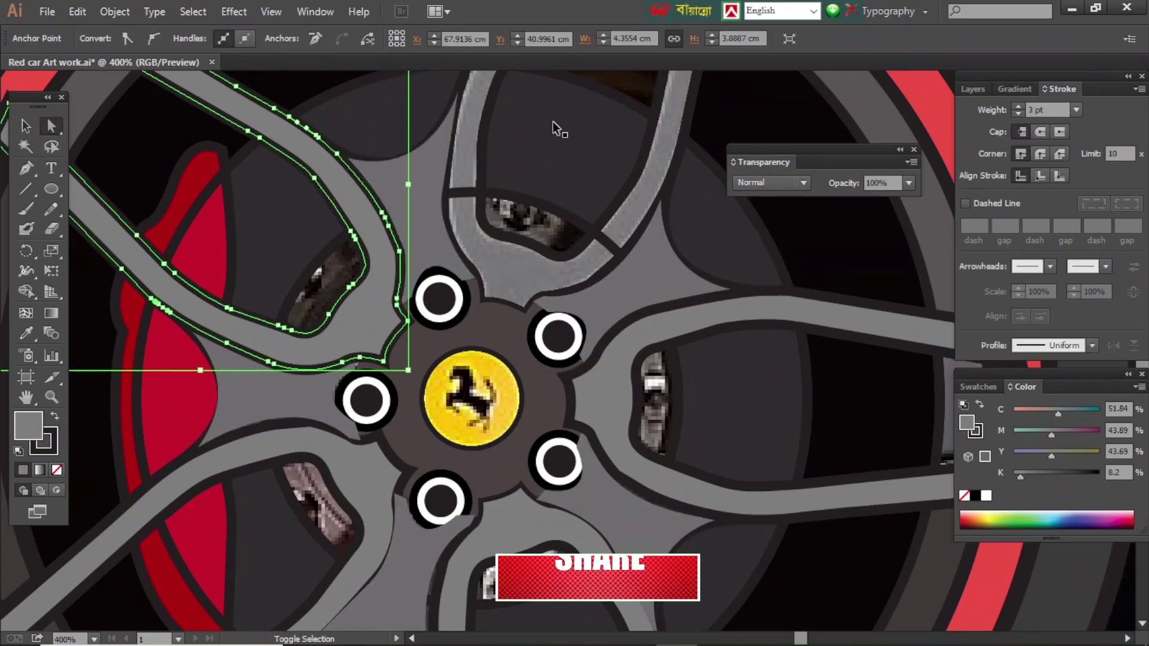
scroll(359, 538, down, 3)
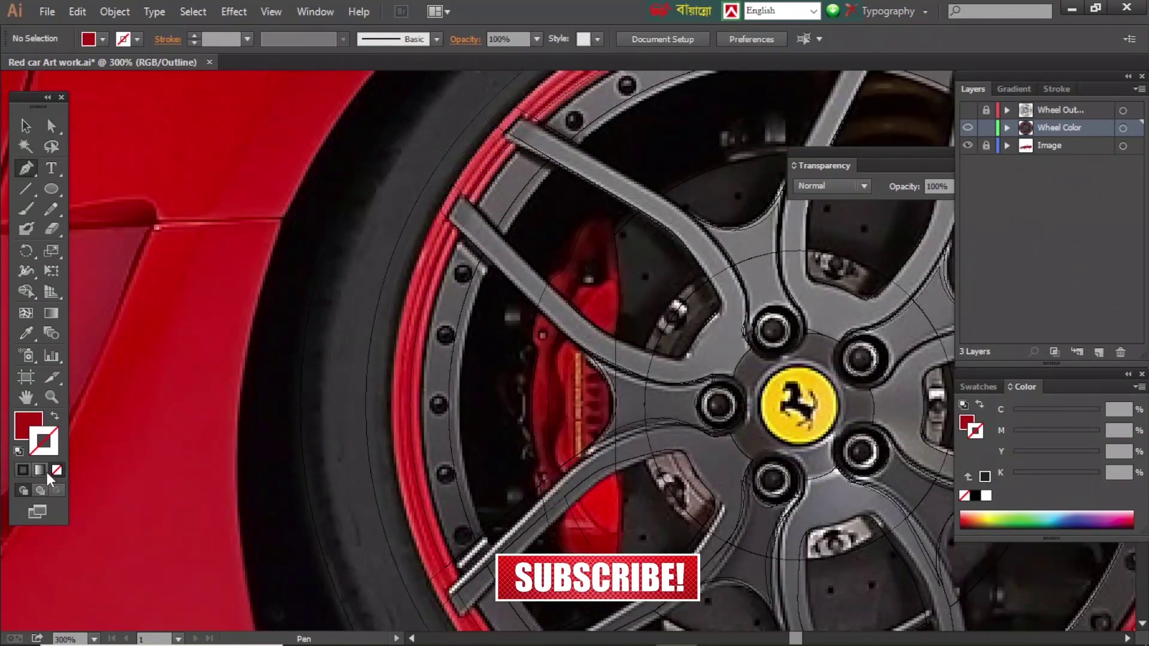
click(604, 217)
click(606, 282)
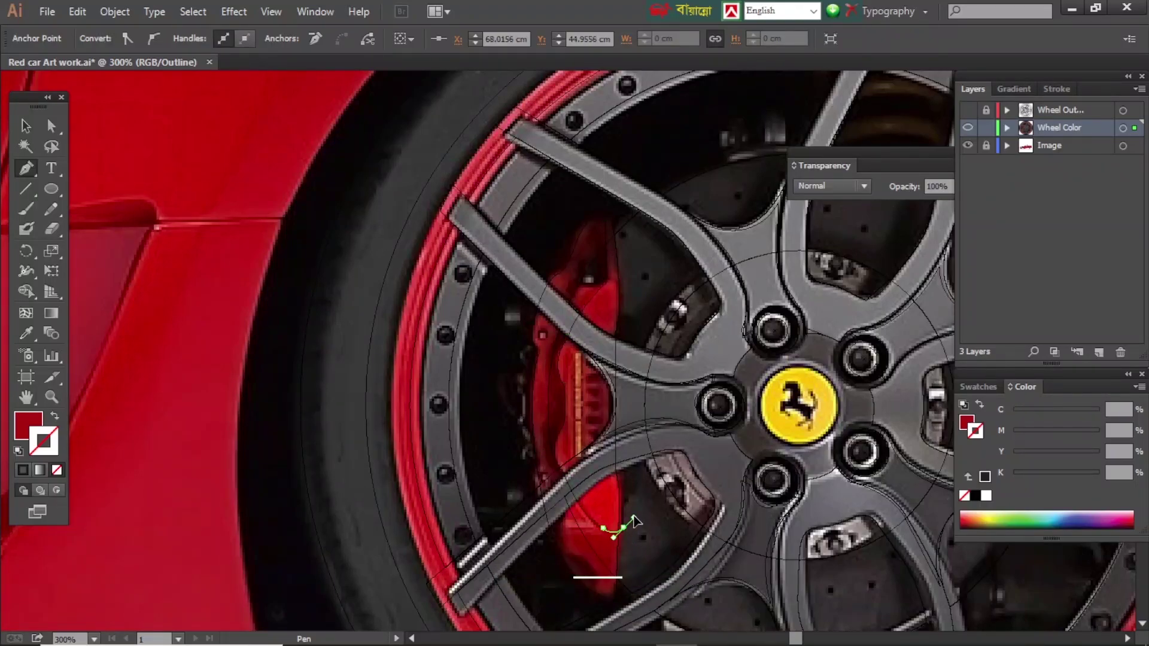
Toggle the Wheel Color layer to compare with the photo and select the grey spoke path
key(ctrl+y)
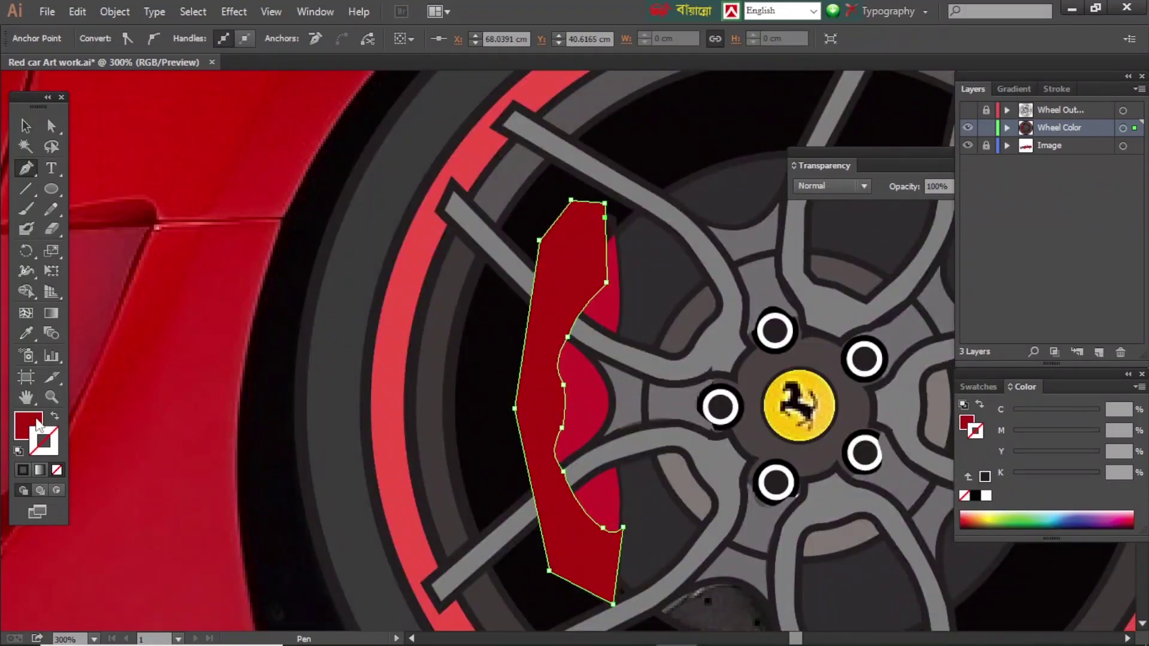
key(a)
click(968, 128)
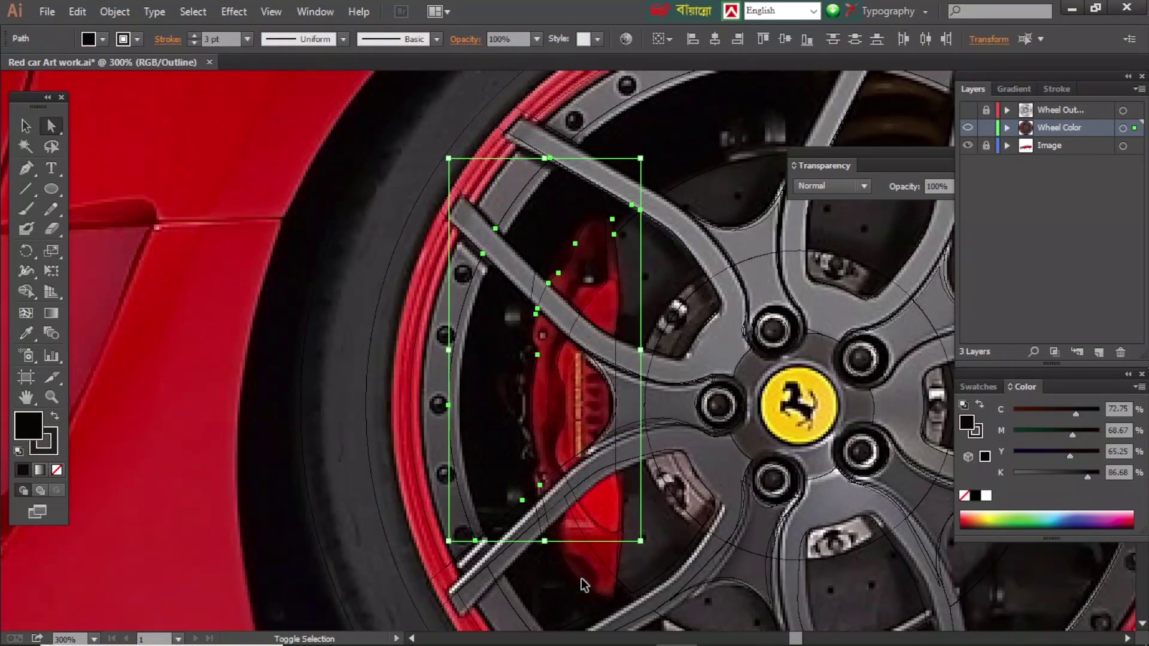
click(967, 127)
key(shift+m)
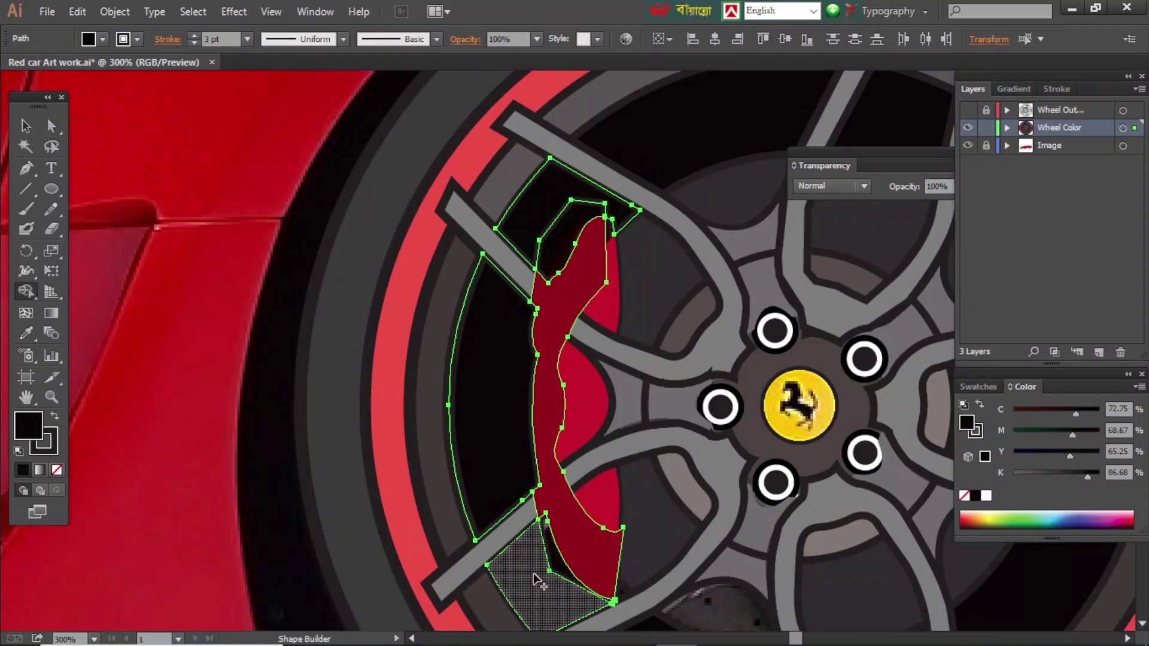
key(a)
click(610, 460)
Trace black spoke-gap shapes around the caliper with the Pen tool in Outline view
key(ctrl+y)
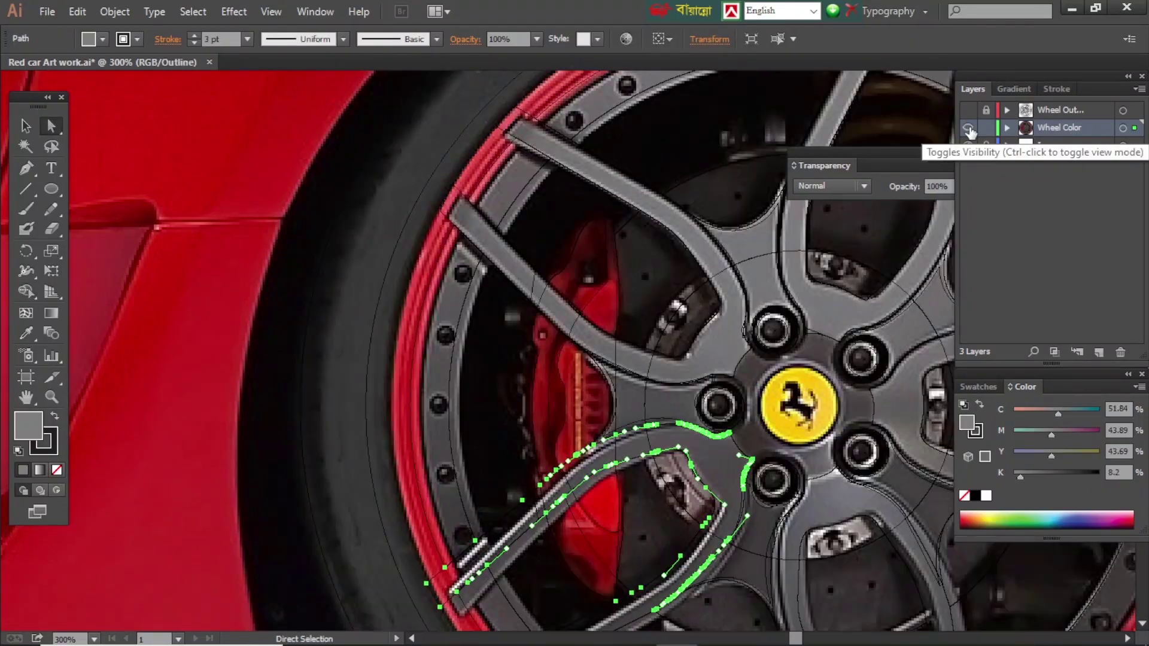
key(ctrl+y)
key(ctrl+y)
key(p)
click(568, 336)
click(578, 286)
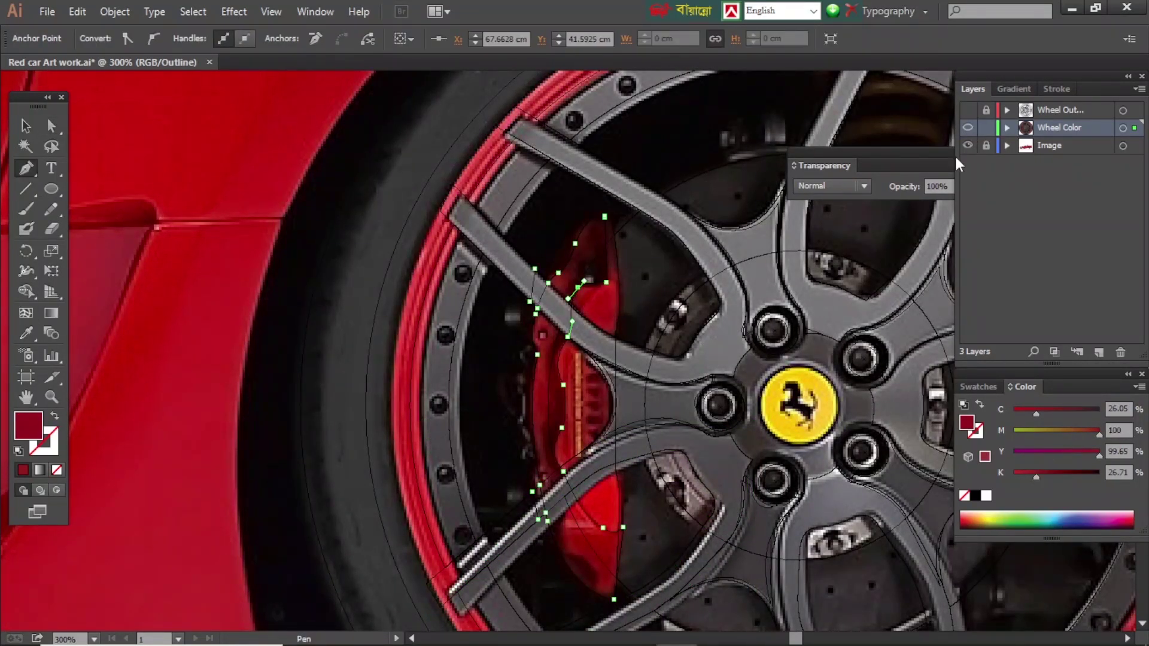
key(ctrl+y)
key(ctrl+y)
key(ctrl+y)
key(ctrl+y)
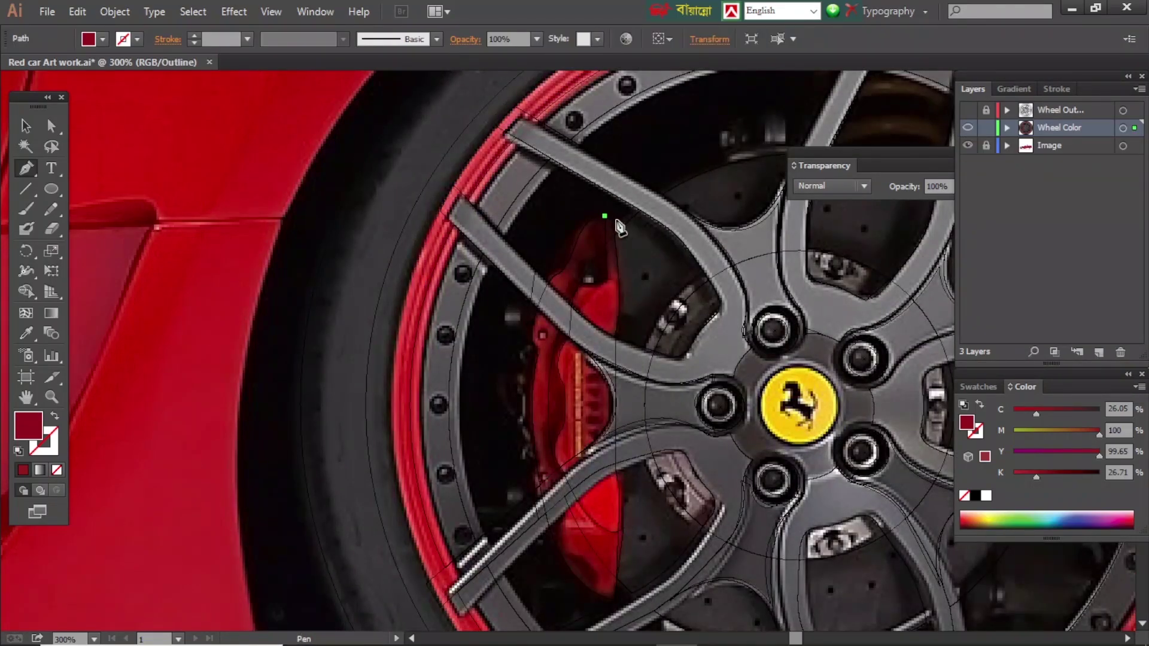
click(599, 285)
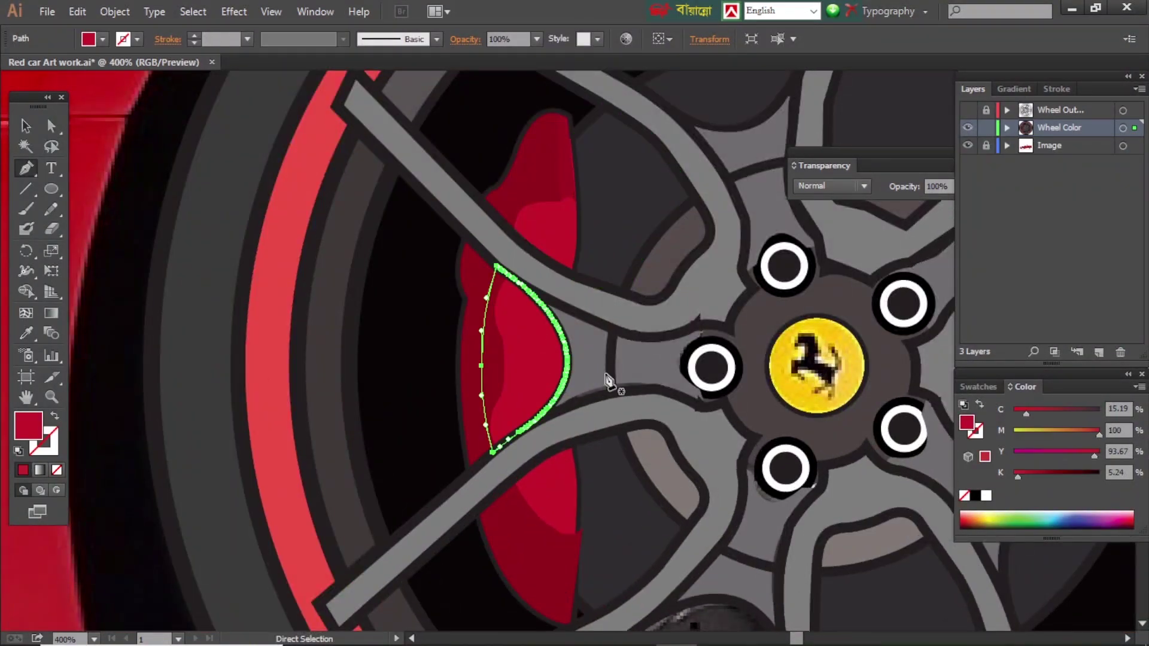
Check the spoke, hub and black inner-wheel shapes with the Selection tool
key(v)
click(554, 388)
click(679, 417)
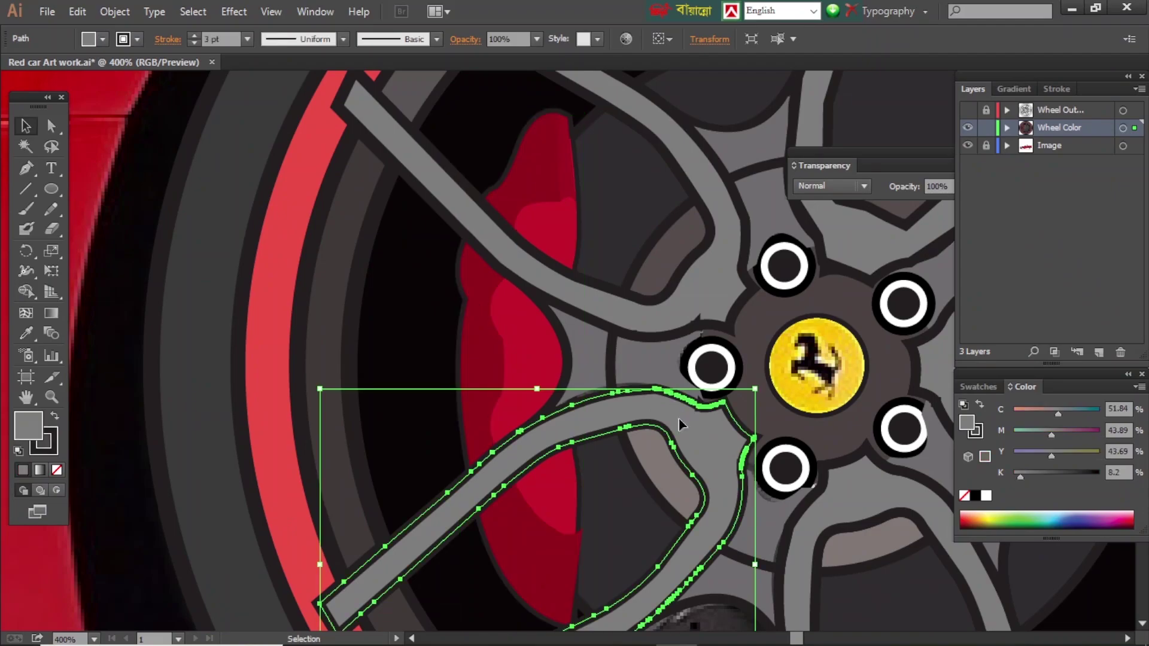
click(579, 495)
click(413, 389)
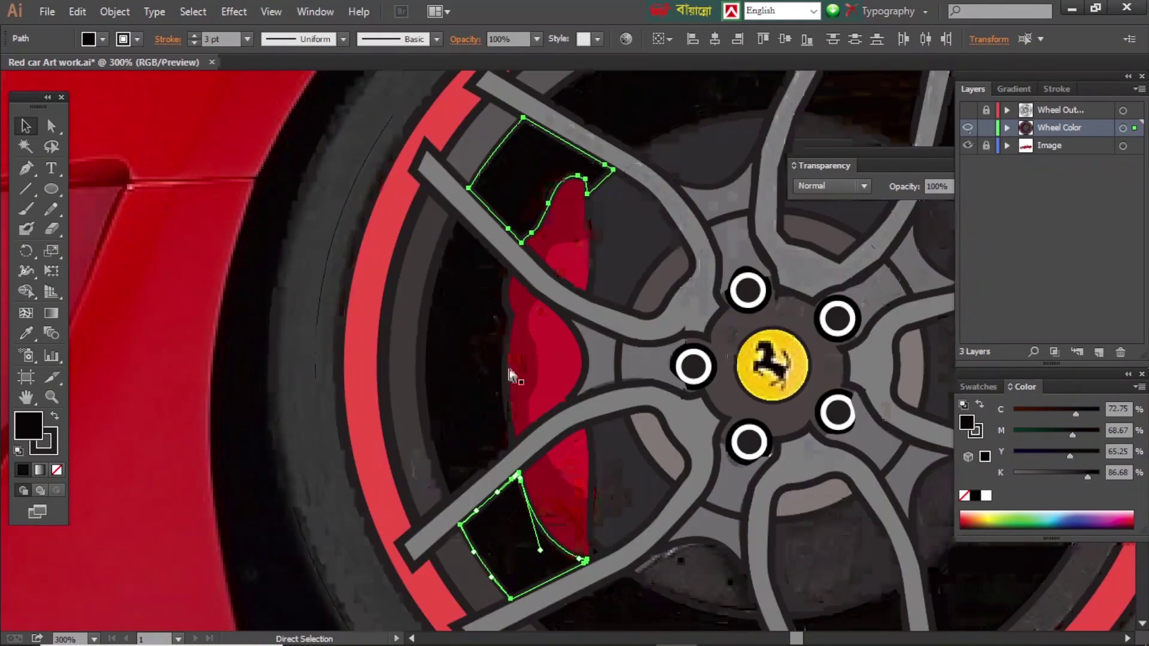
Inspect the black gap and red caliper shapes, toggling the Wheel Color layer against the photo
click(506, 412)
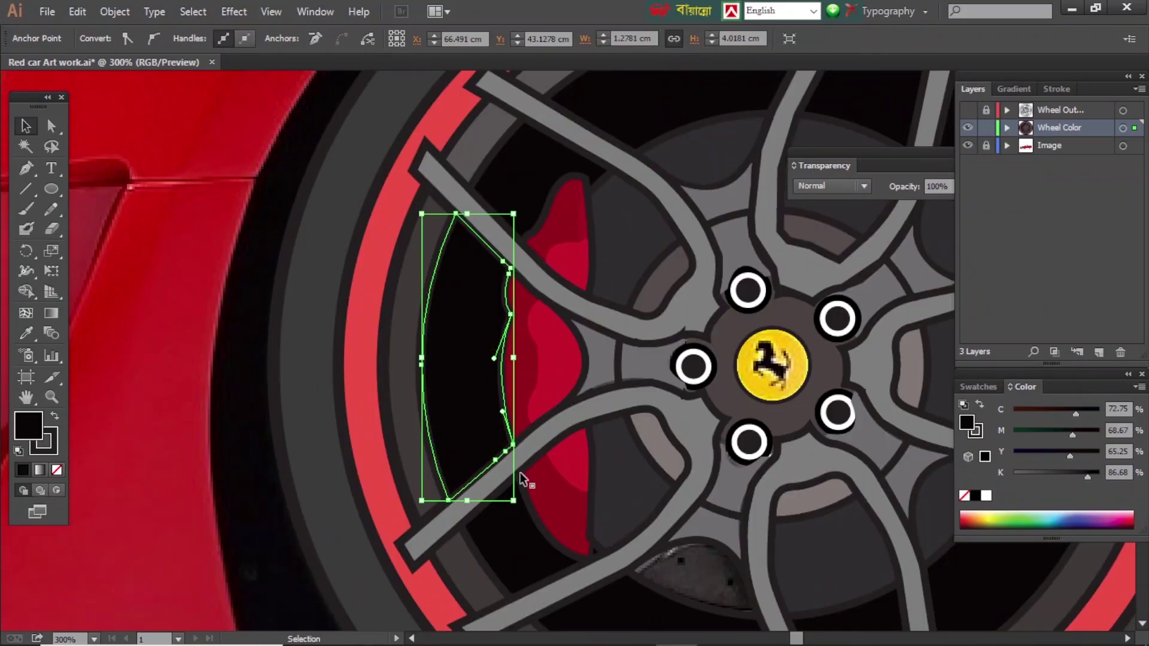
click(584, 274)
click(343, 321)
click(534, 371)
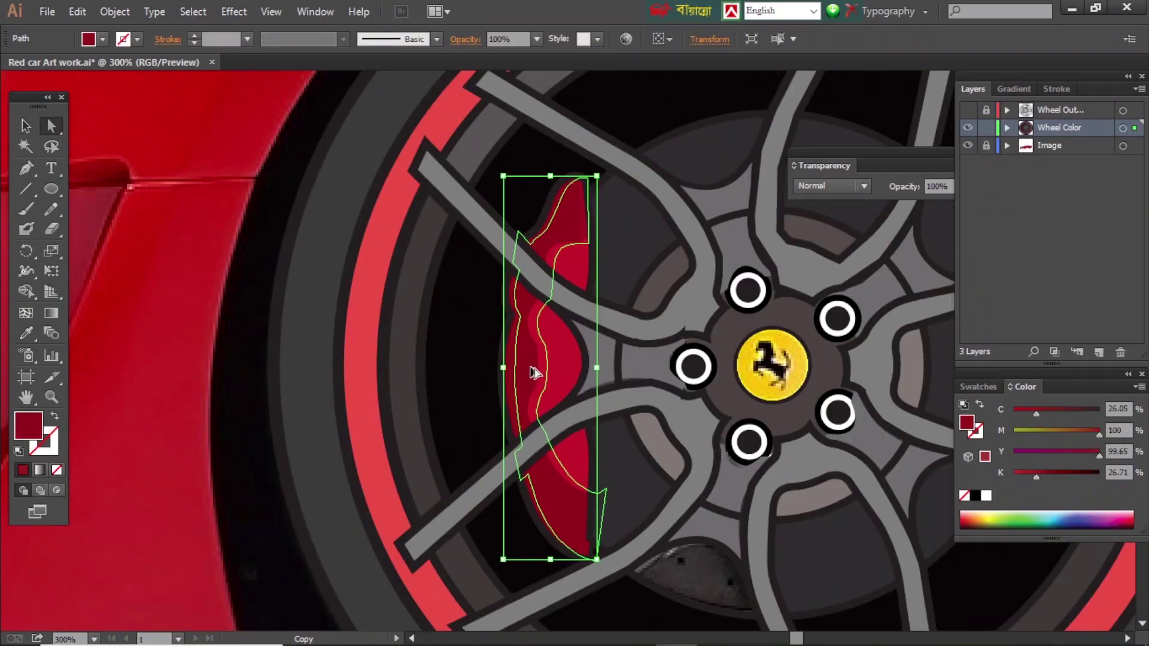
click(968, 128)
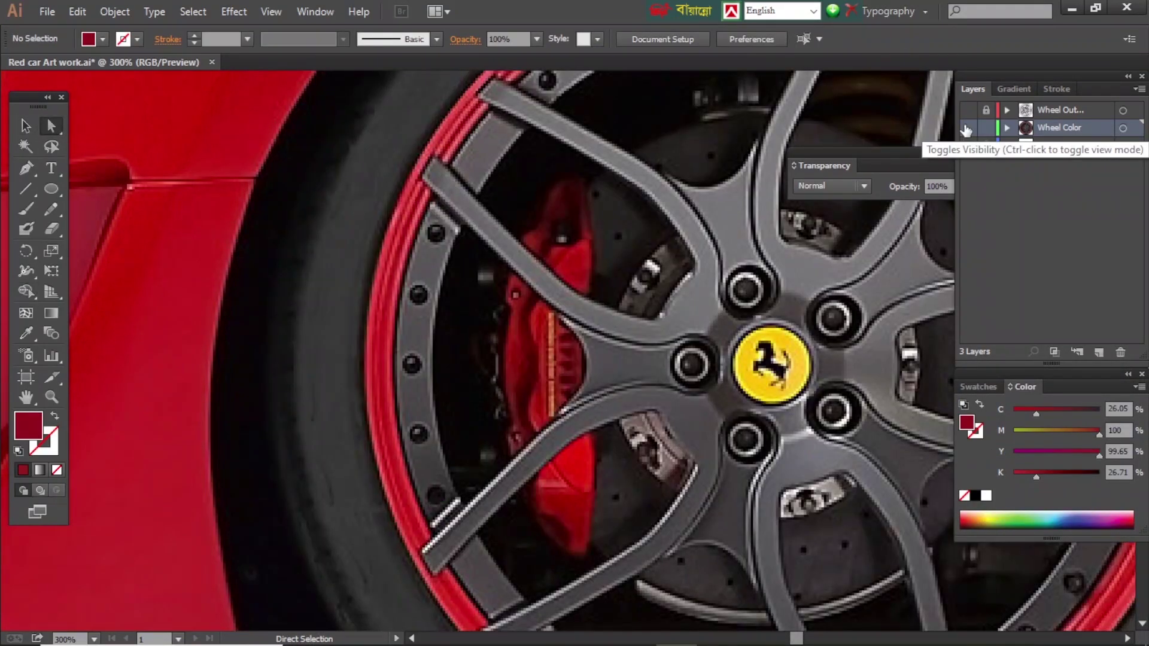
click(299, 254)
click(968, 127)
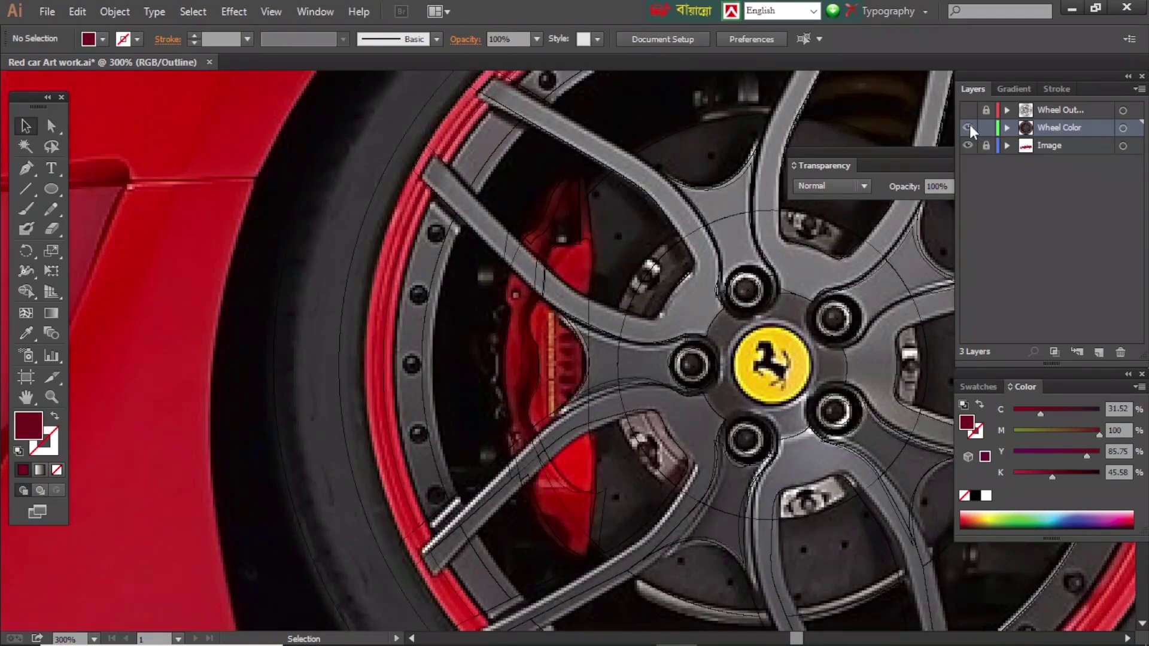
Draw a shadow shape over the caliper top and split it with Shape Builder
key(p)
click(543, 252)
click(579, 246)
shift+click(591, 179)
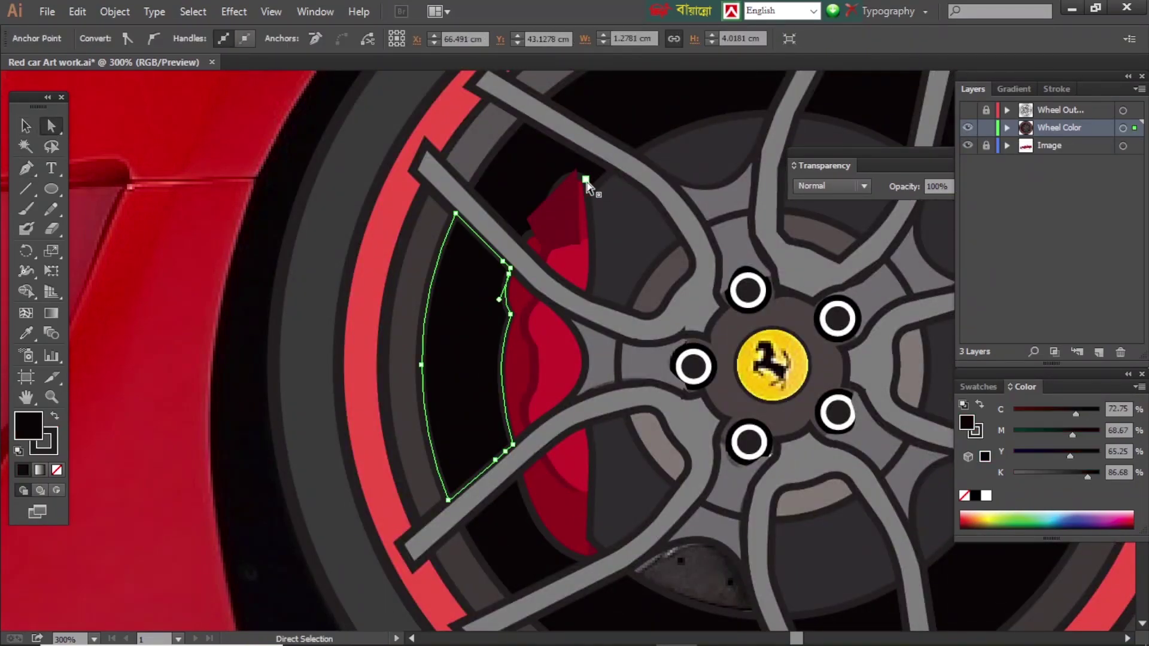
scroll(590, 179, up, 4)
key(shift+m)
Adjust the shadow piece's anchor points and fill it dark red
key(a)
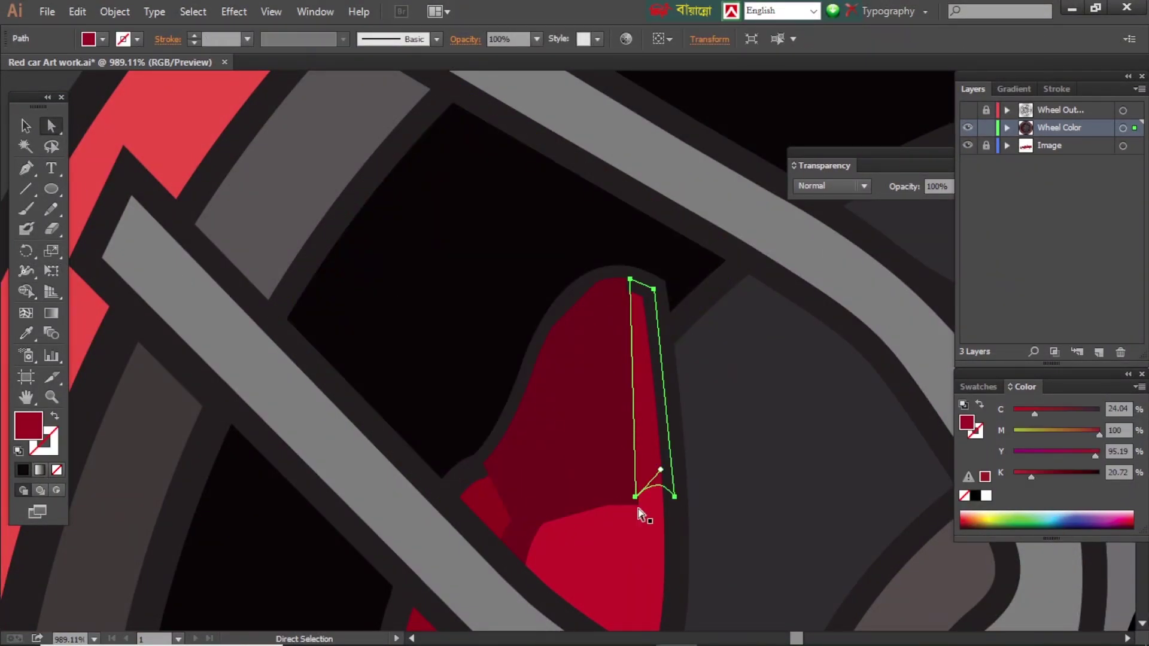
click(641, 503)
click(544, 483)
click(494, 470)
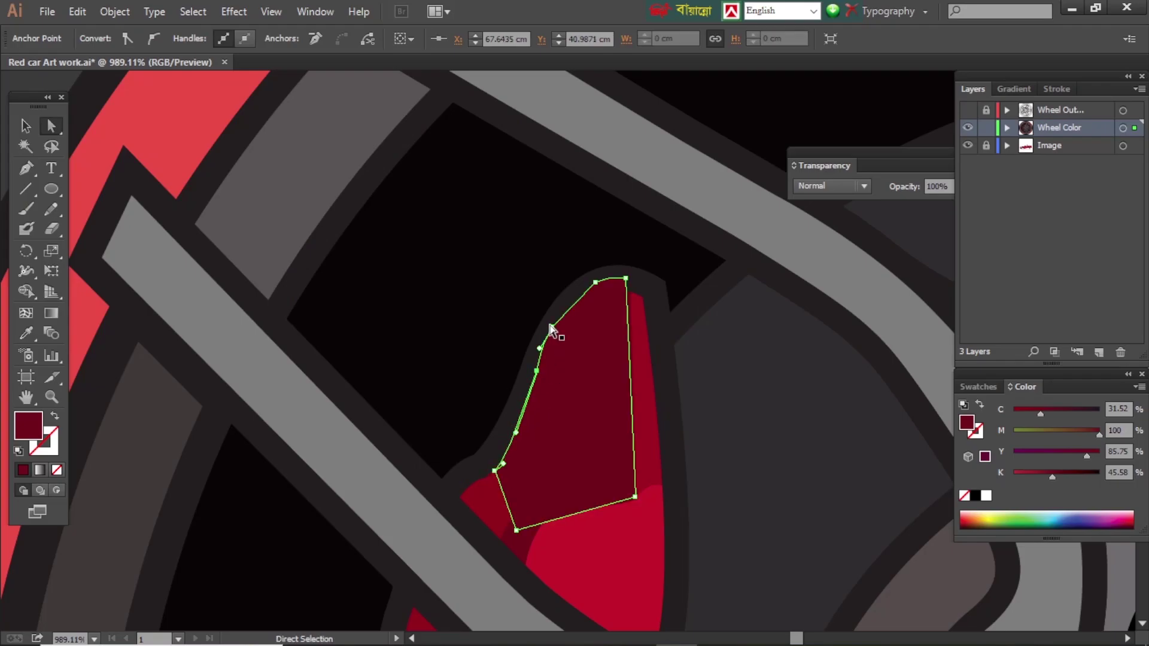
click(646, 287)
click(766, 457)
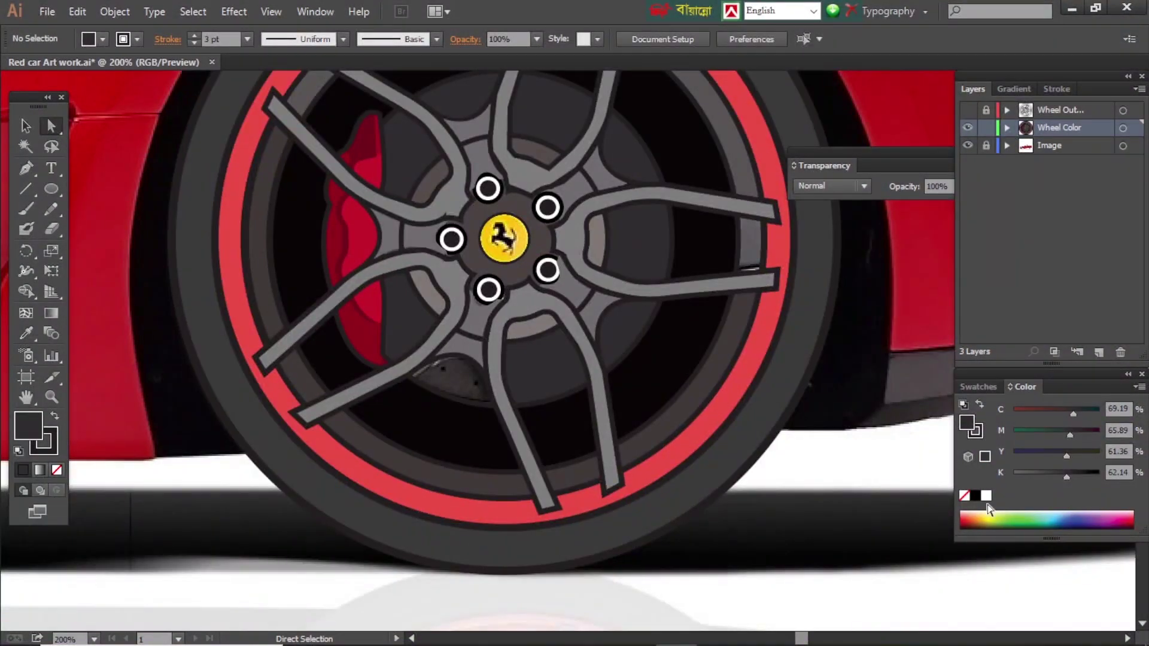
Inspect the hub, lower-right shading piece and right, lower and upper-left spokes
scroll(505, 239, up, 2)
click(456, 183)
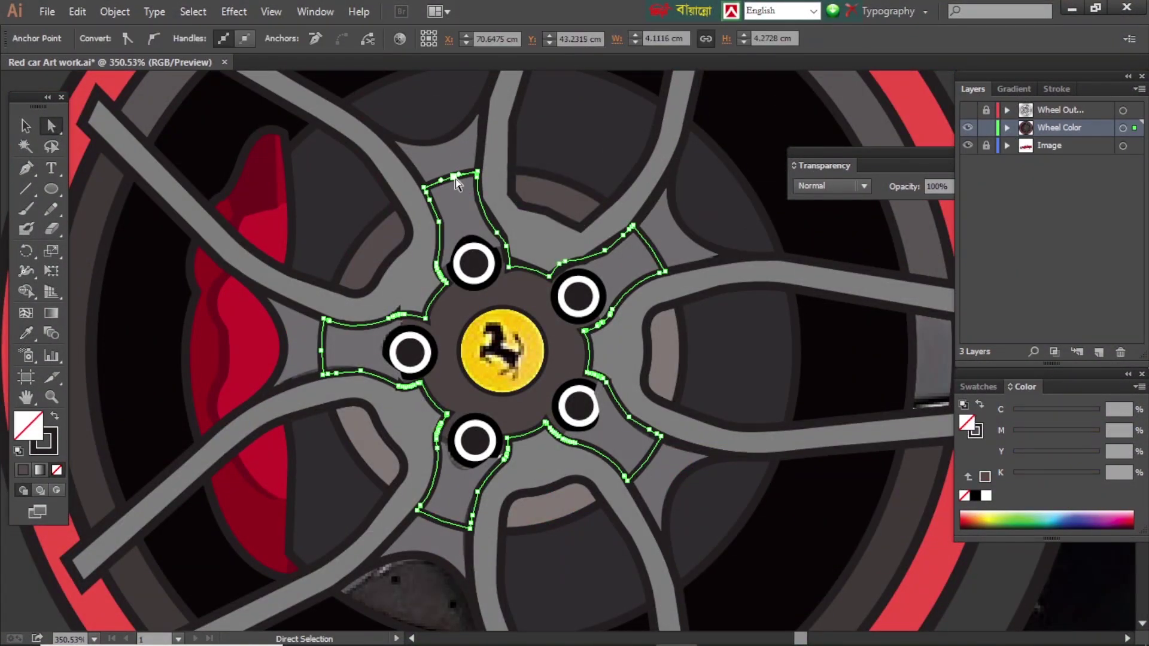
click(680, 262)
click(641, 443)
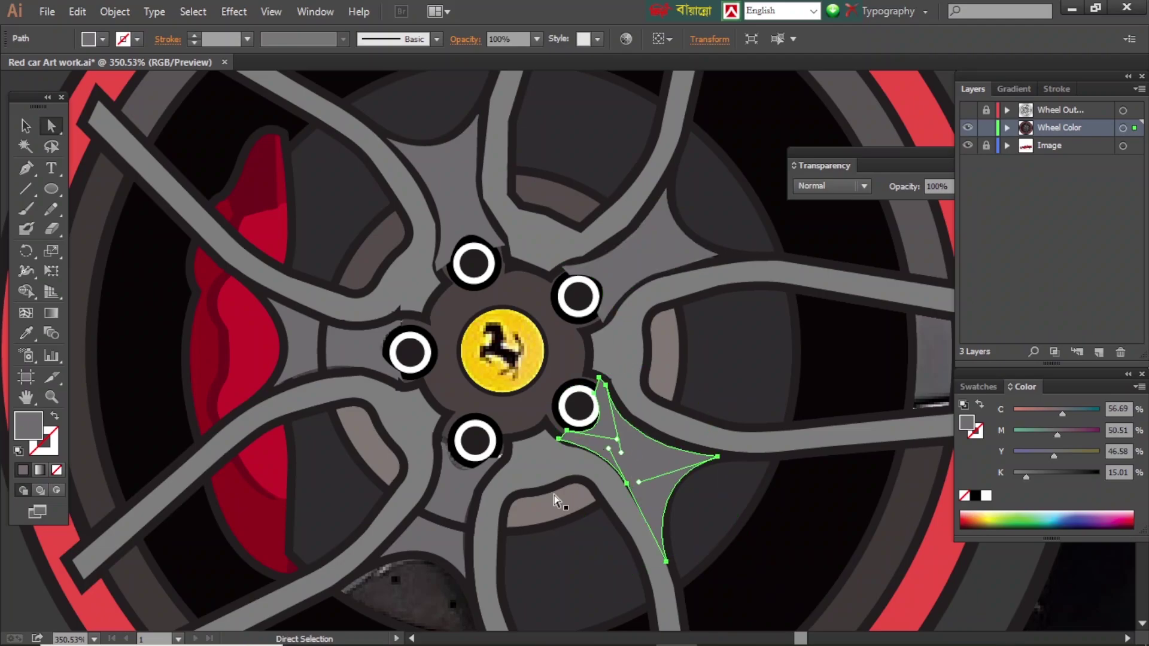
click(770, 457)
click(653, 601)
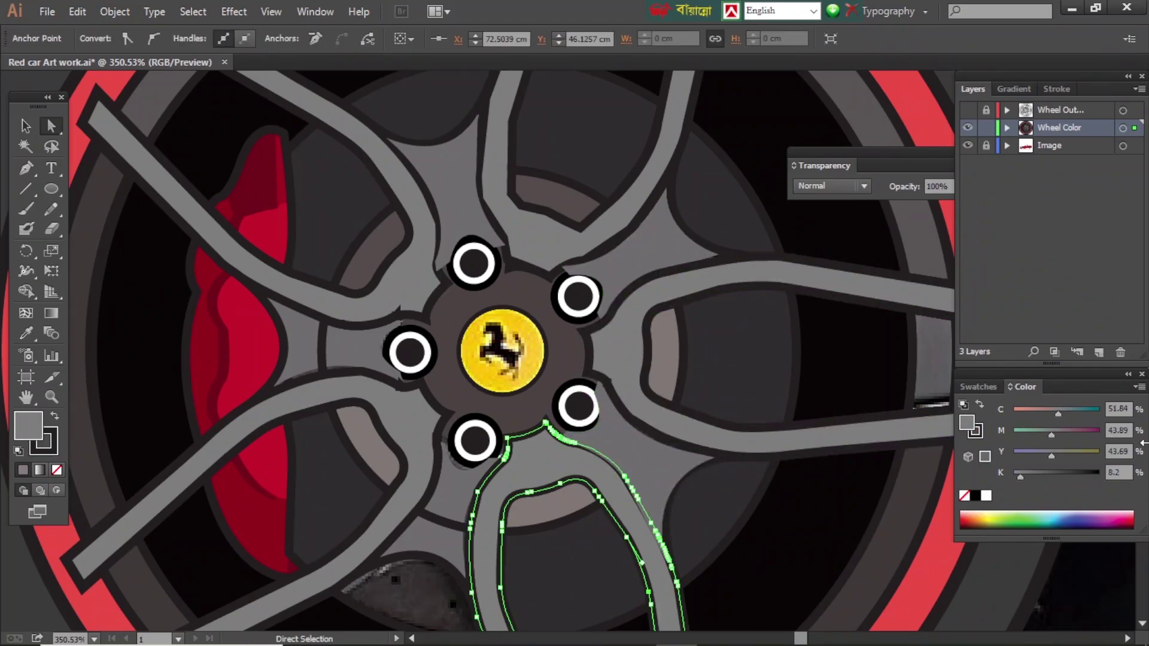
click(410, 157)
Check the shading piece atop the hub, other wheel shapes and the bolt ring group
scroll(568, 172, up, 2)
click(514, 179)
click(598, 263)
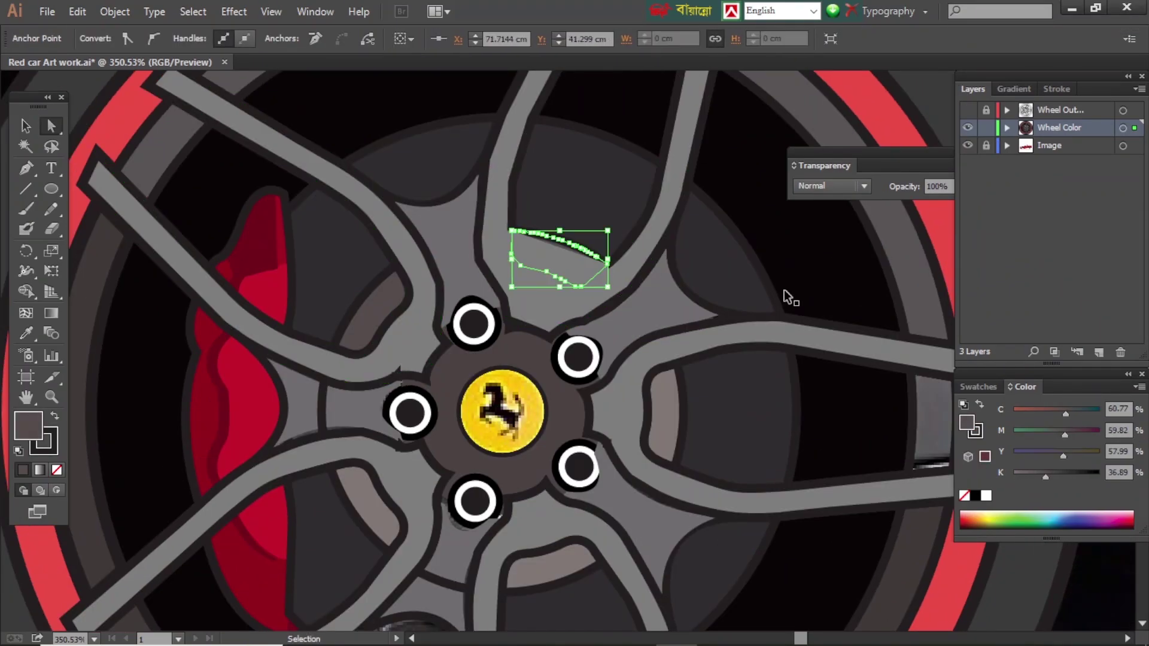
click(820, 365)
key(ctrl+minus)
ctrl+click(625, 302)
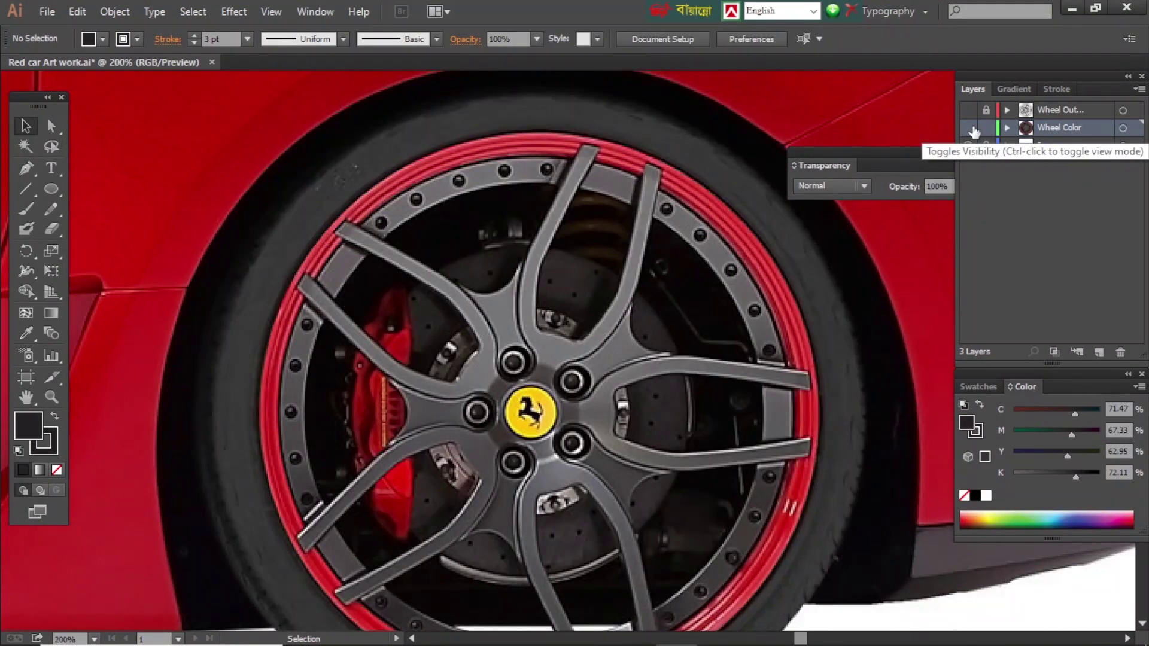
Nudge the gap shape's lower-left anchor slightly left in the coloured preview
key(ctrl+y)
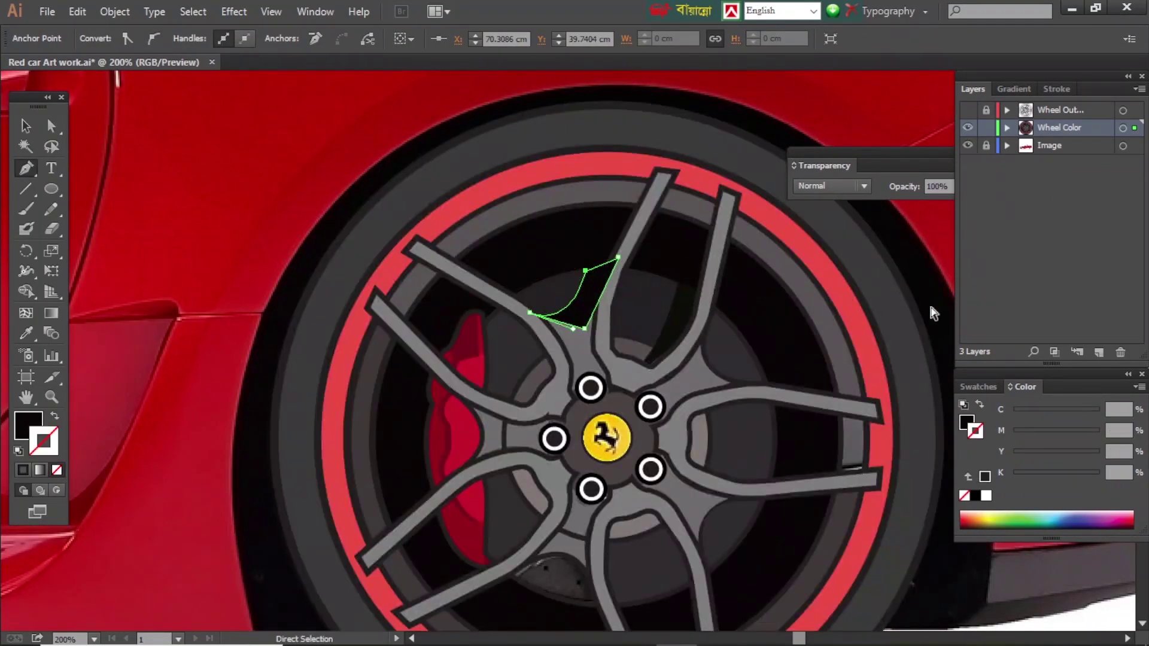
key(a)
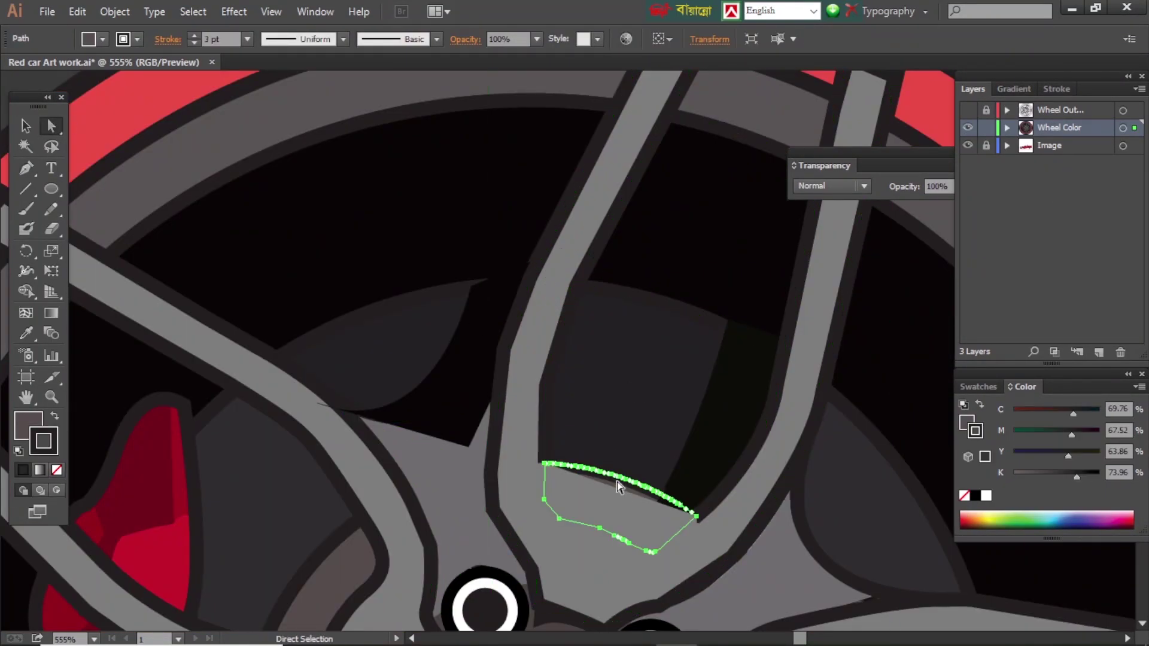
drag(347, 398, 326, 405)
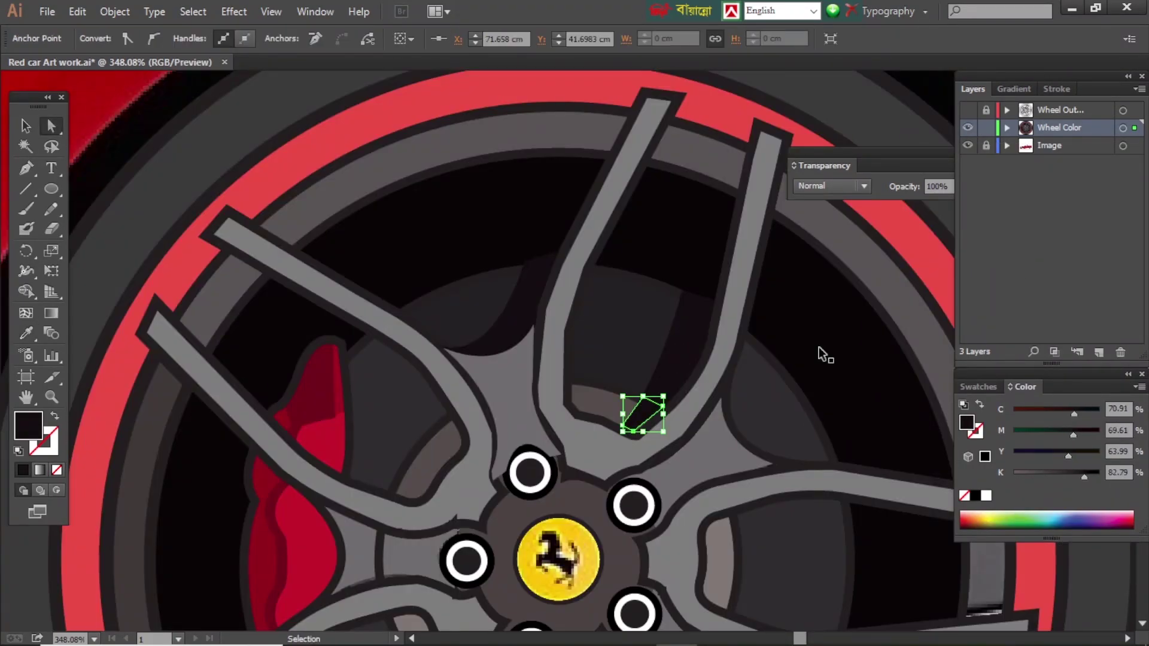
Fill the new gap shape beside the upper spoke with a dark grey sampled colour
ctrl+click(818, 349)
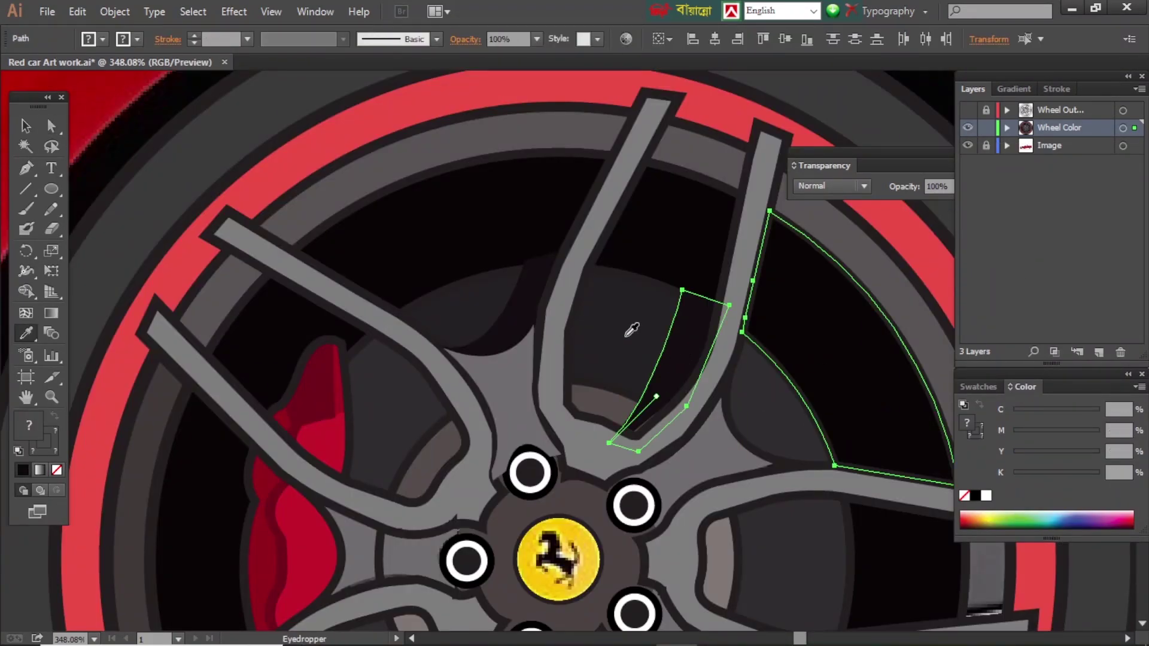
ctrl+click(692, 333)
double_click(28, 426)
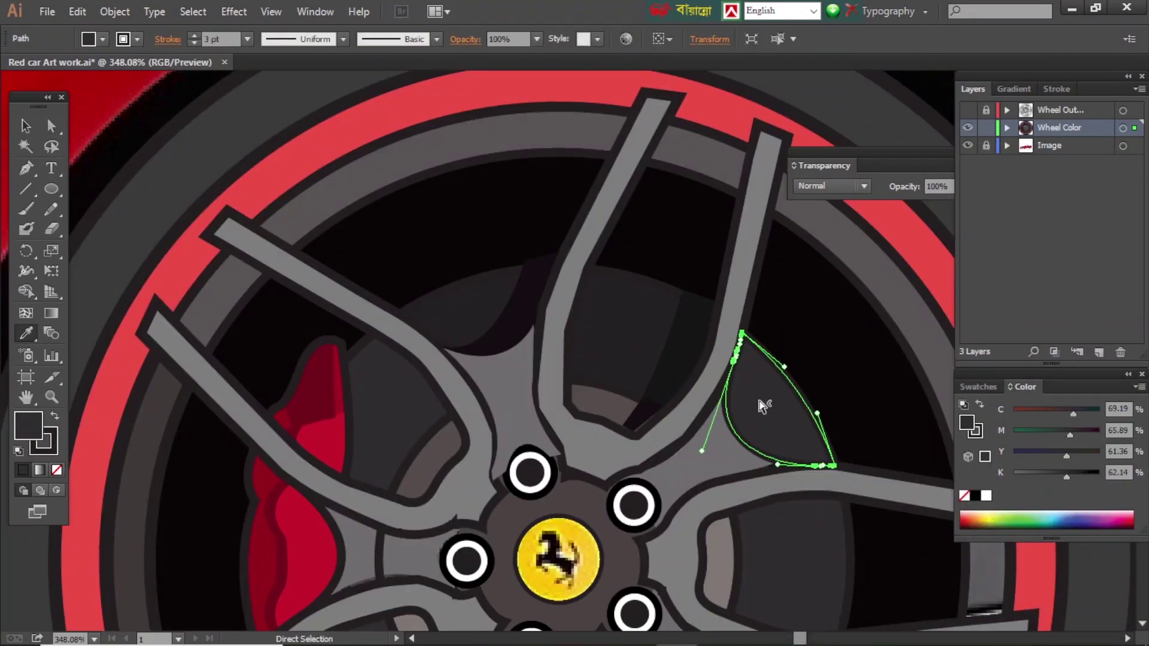
ctrl+click(521, 316)
Trace a new gap shape beside the upper-left spoke in Outline view
drag(655, 314, 655, 315)
key(p)
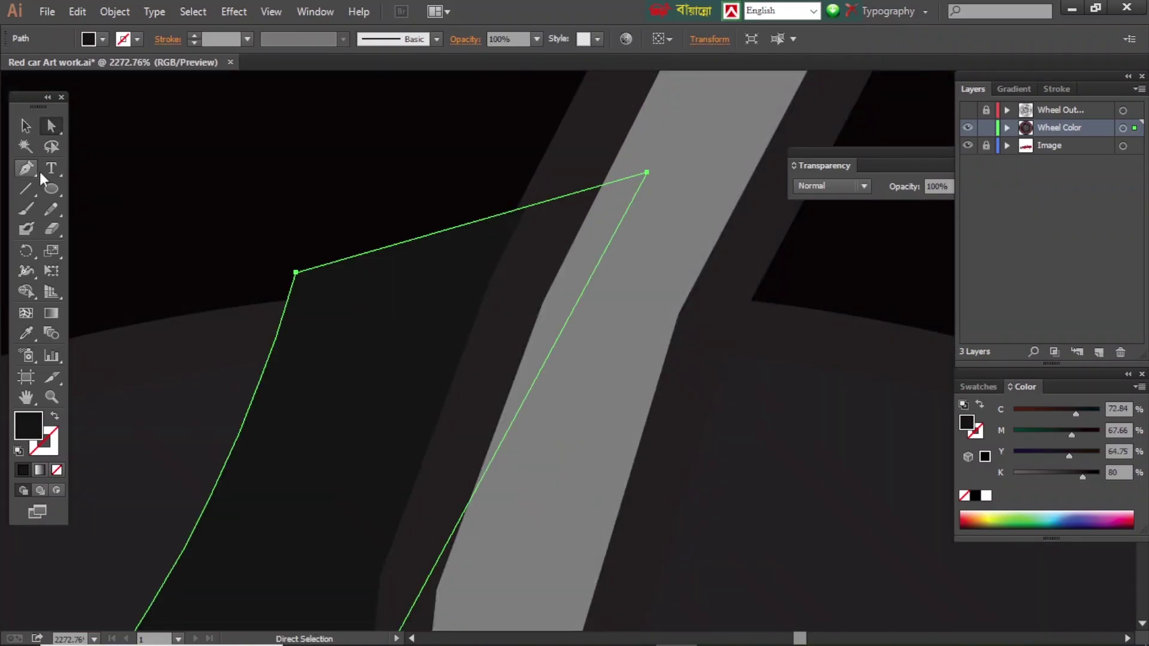
key(ctrl+minus)
key(ctrl+minus)
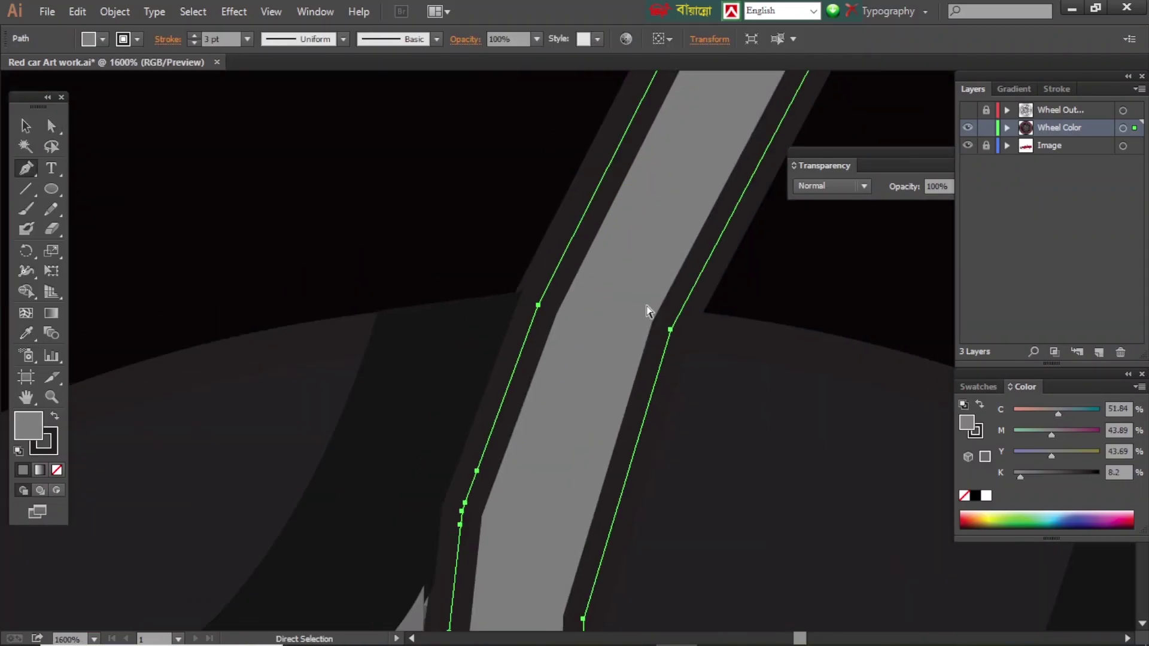
key(ctrl+minus)
key(ctrl+minus)
key(ctrl+minus)
key(ctrl+y)
click(491, 373)
click(392, 180)
click(363, 209)
click(358, 234)
click(355, 261)
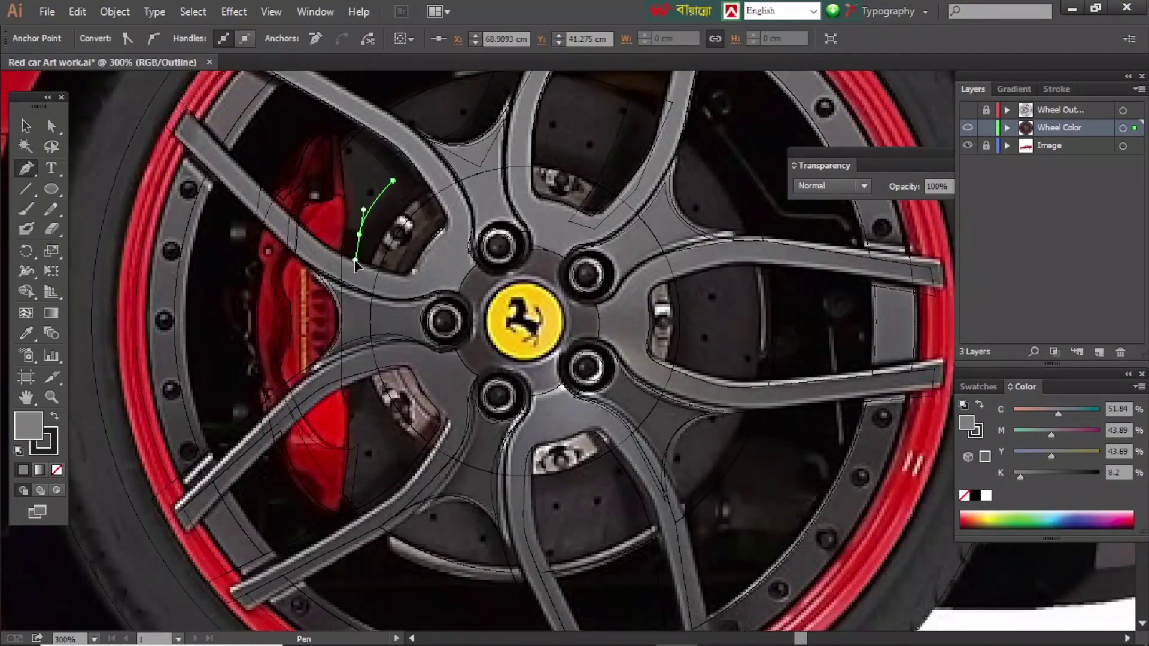
Trim away the part of the gap shape overlapping the upper-left spoke with Shape Builder
key(ctrl+y)
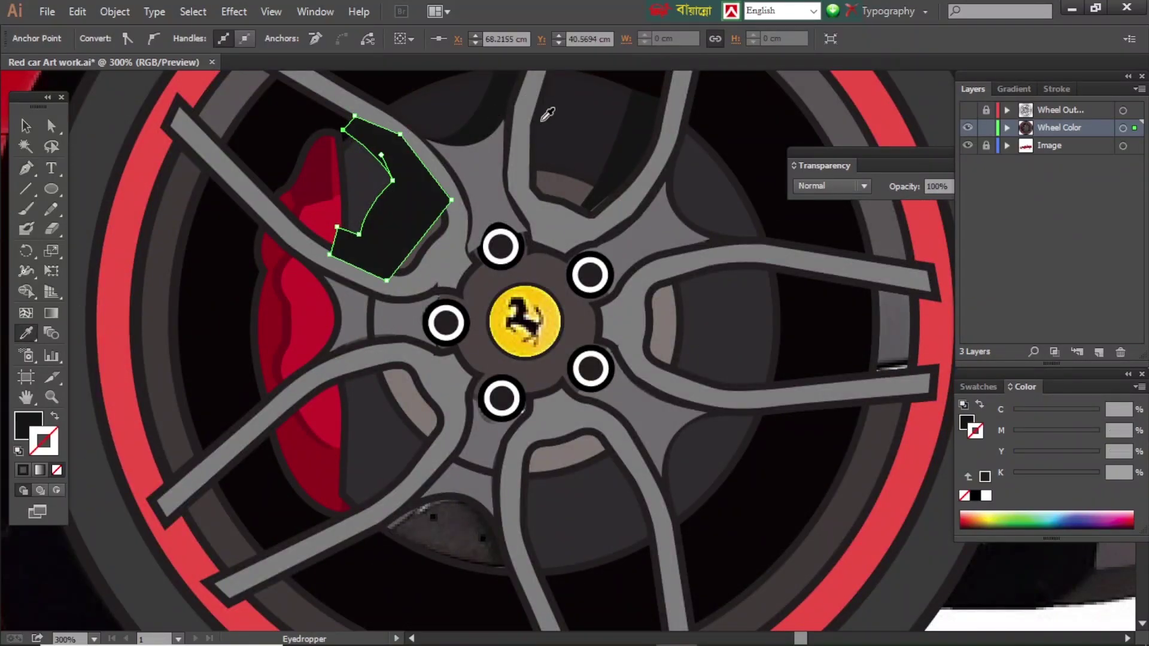
key(a)
click(463, 227)
shift+click(393, 235)
key(shift+m)
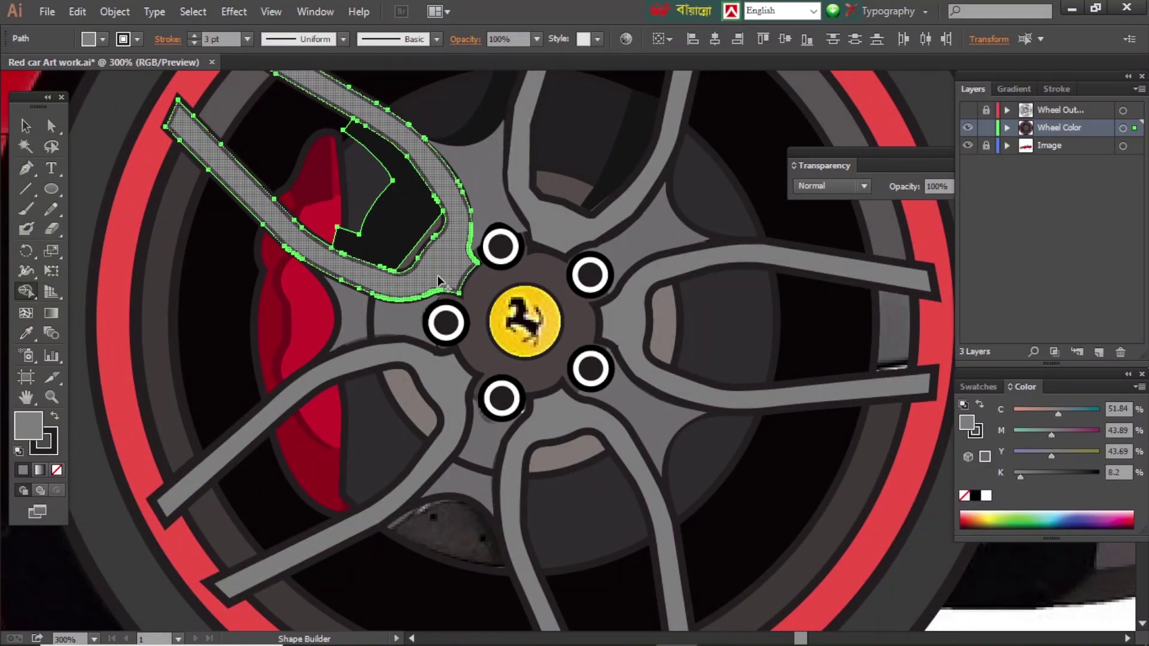
alt+click(258, 179)
Check the right-spoke gap fill, then trace a gap shape by the lower-left spoke
key(a)
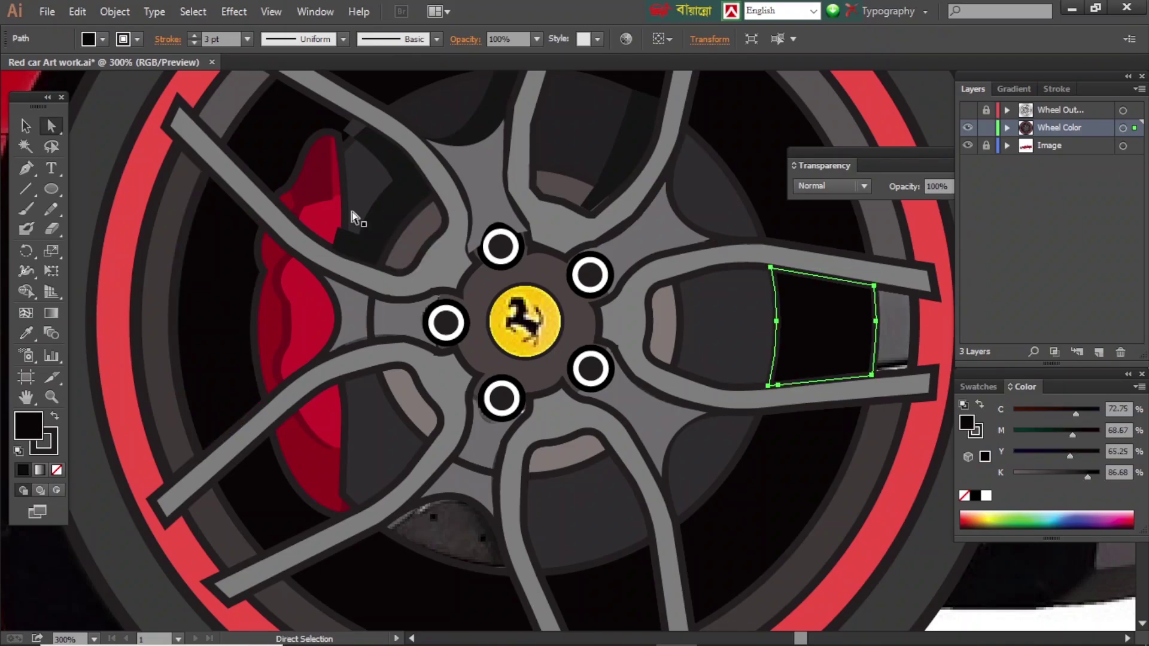
shift+click(332, 223)
key(ctrl+z)
key(ctrl+z)
key(ctrl+shift+a)
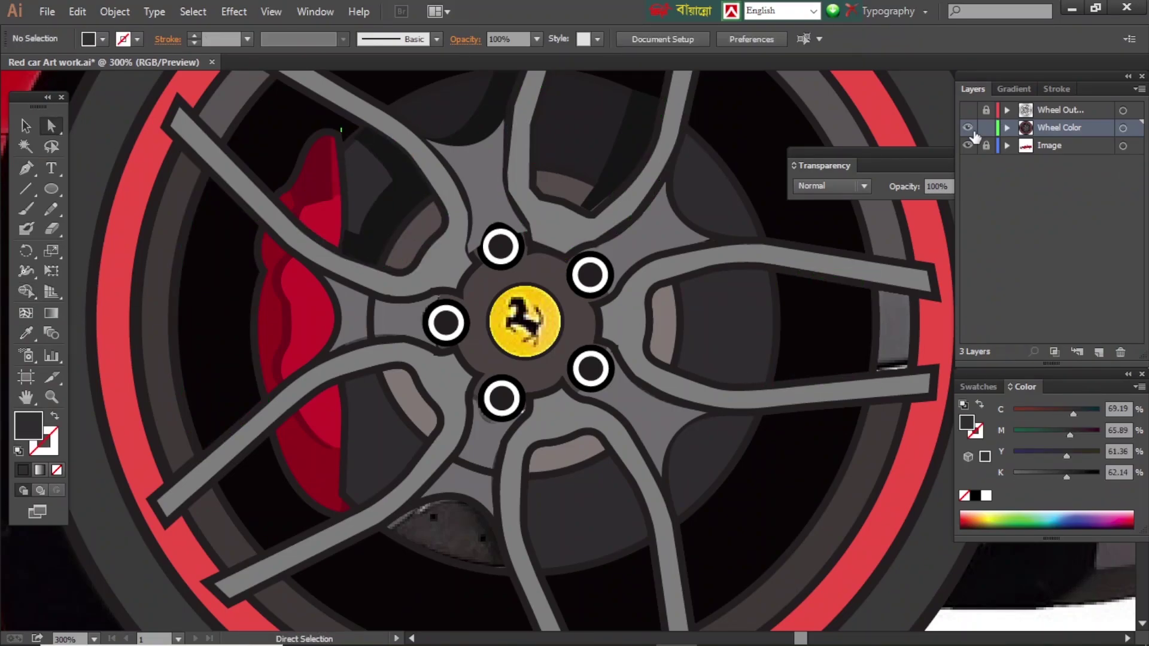
key(ctrl+y)
key(p)
click(360, 409)
click(386, 462)
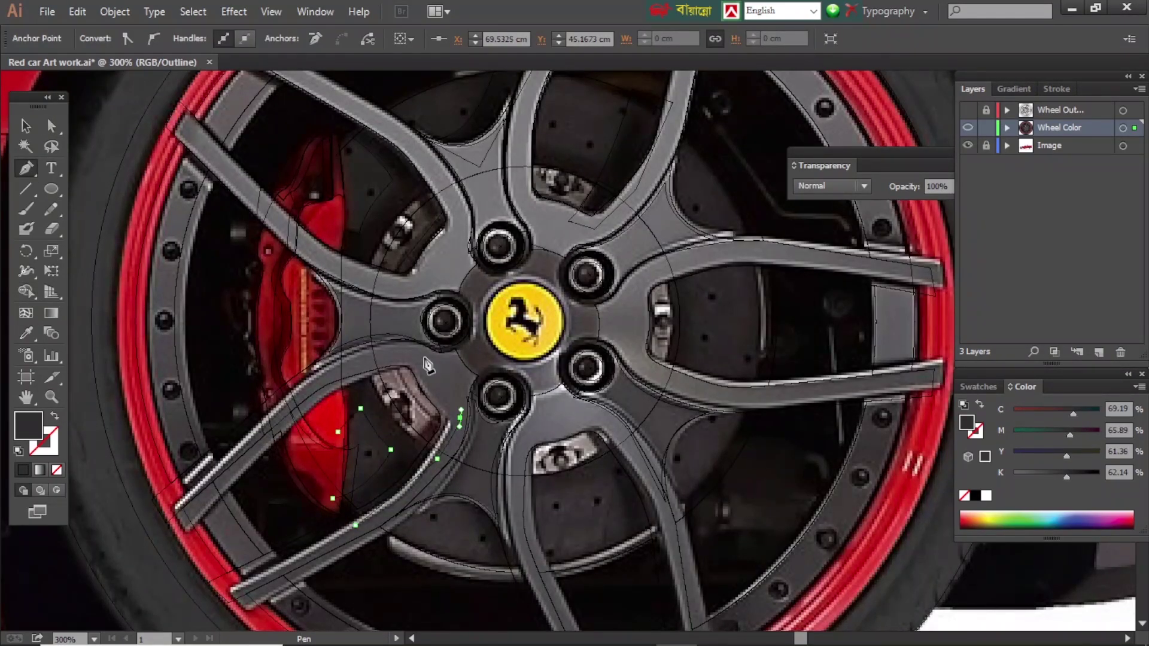
Give the lower-left gap shape a dark fill and select it together with the spoke
key(ctrl+y)
double_click(966, 423)
click(1094, 382)
key(a)
click(397, 359)
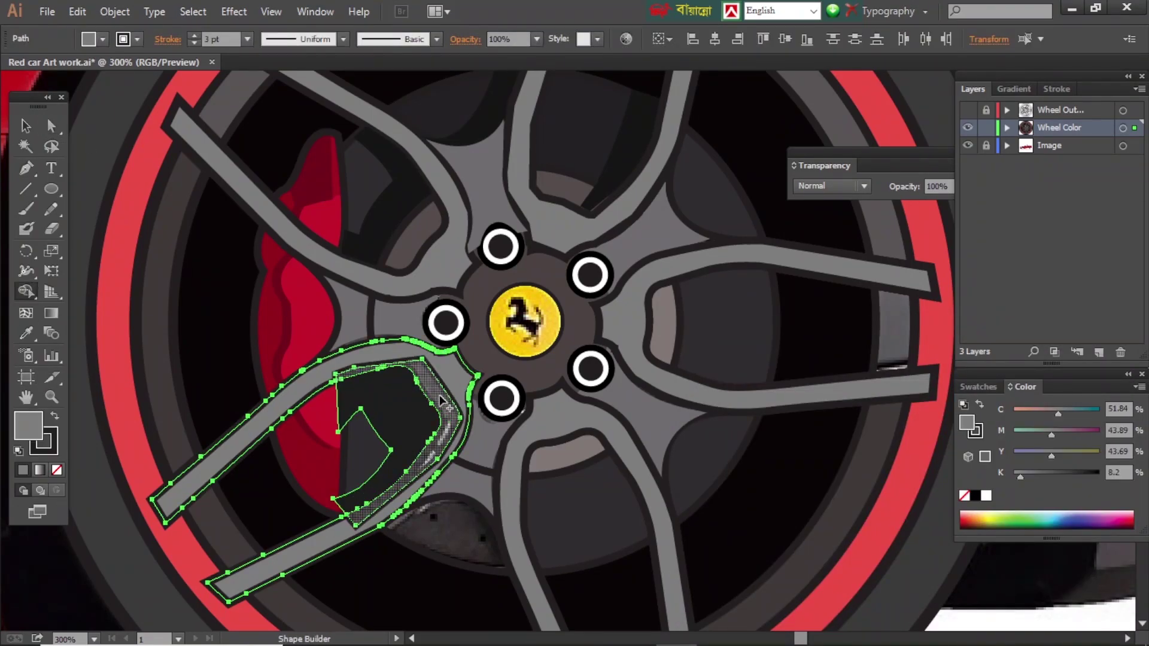
shift+click(374, 455)
key(shift+m)
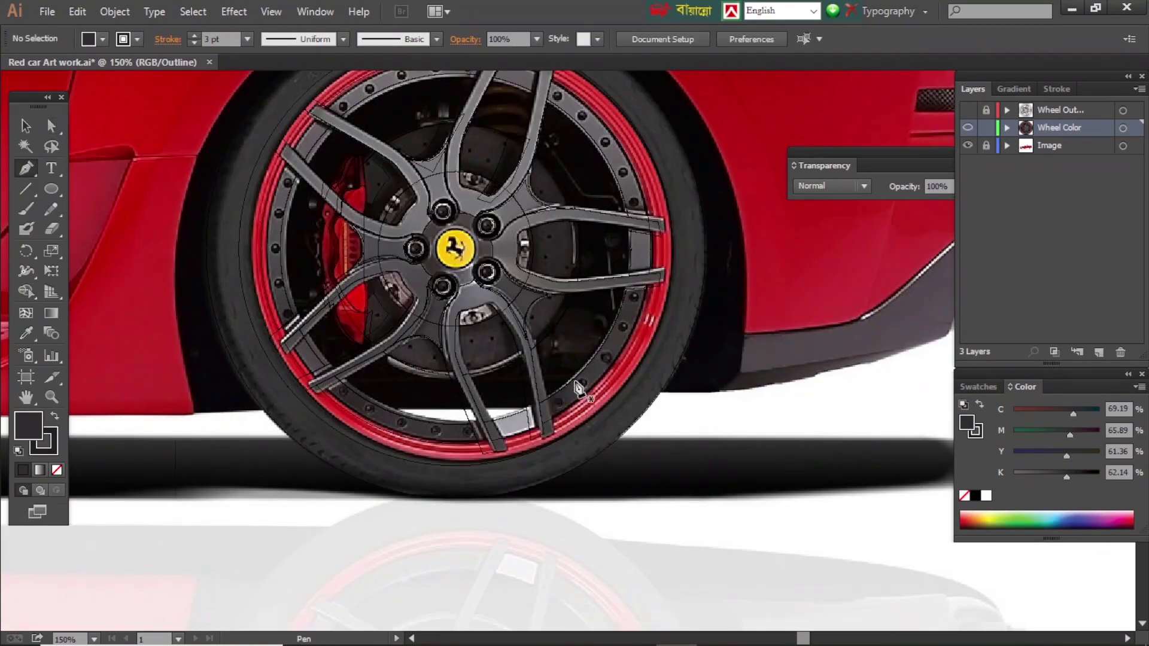
Merge the lower spoke and wheel region pieces into one dark grey shape
ctrl+click(442, 410)
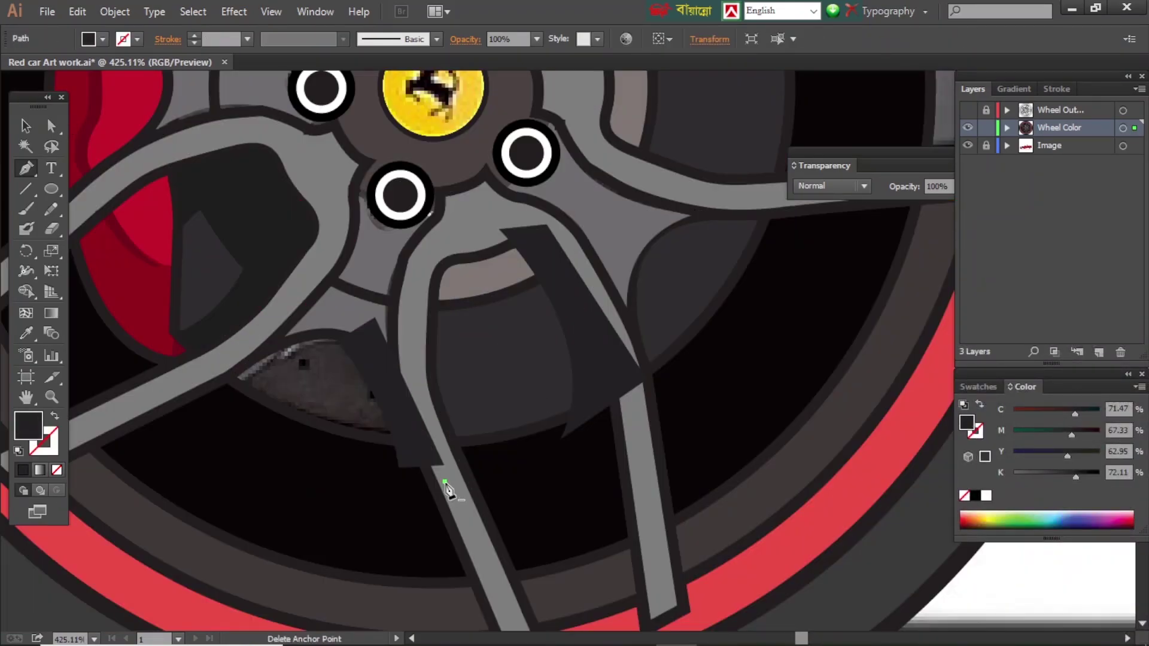
alt+click(344, 318)
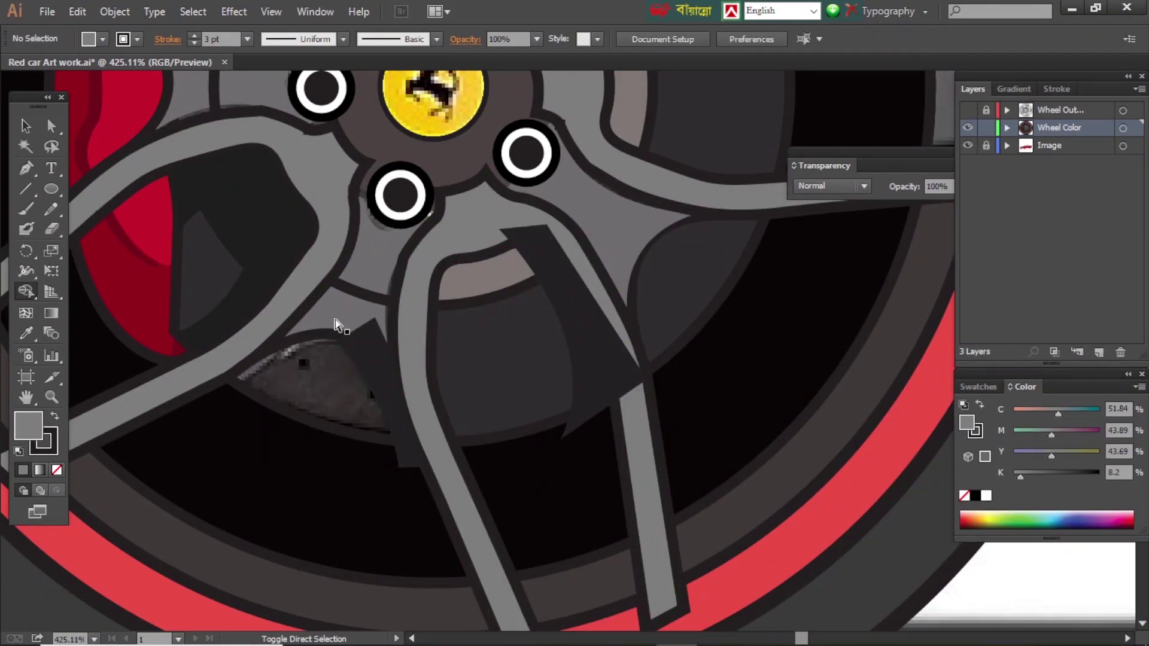
drag(335, 325, 341, 490)
drag(390, 570, 417, 463)
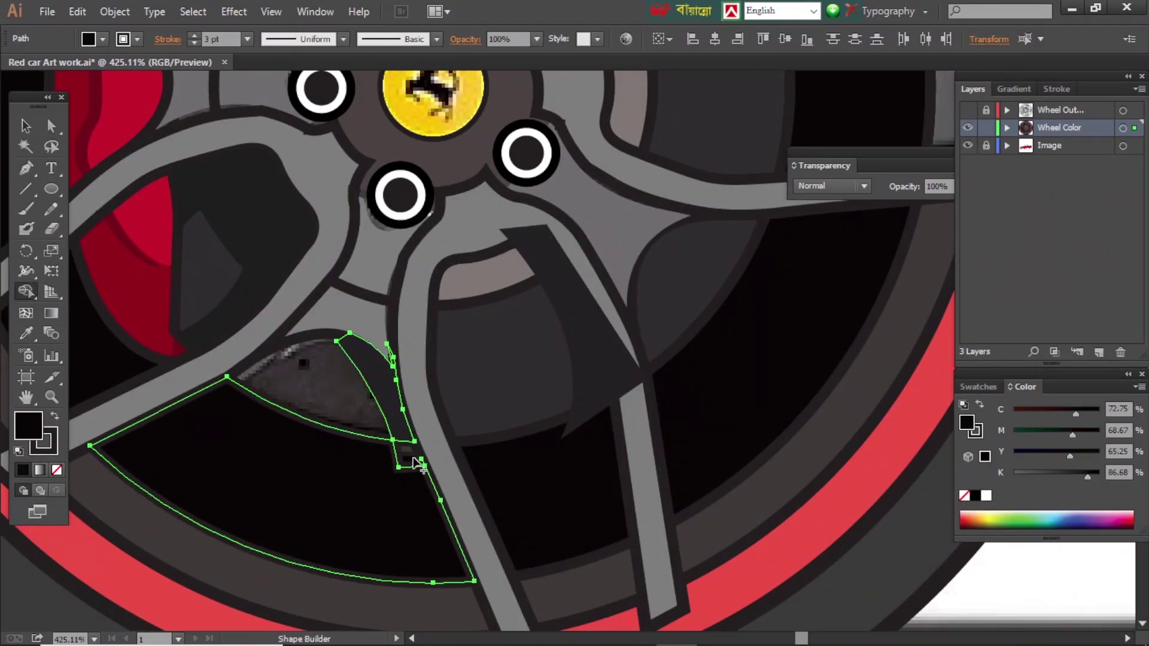
key(ctrl)
key(a)
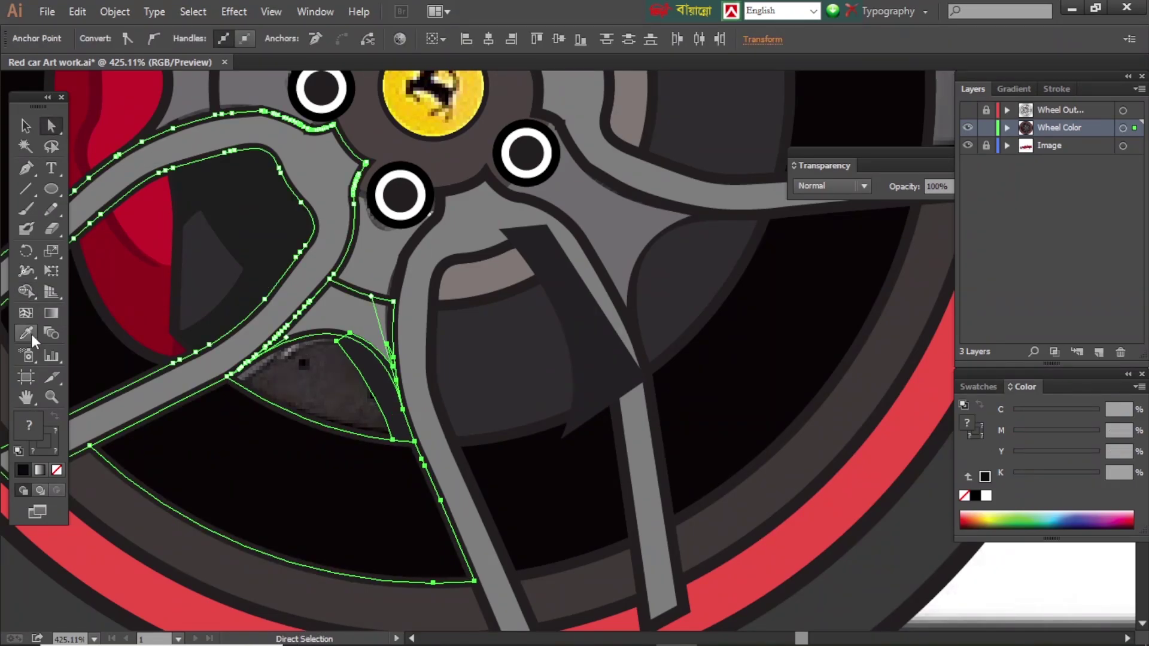
click(560, 595)
Combine the right spoke outline with the inner dark region using Shape Builder
click(629, 358)
key(shift+m)
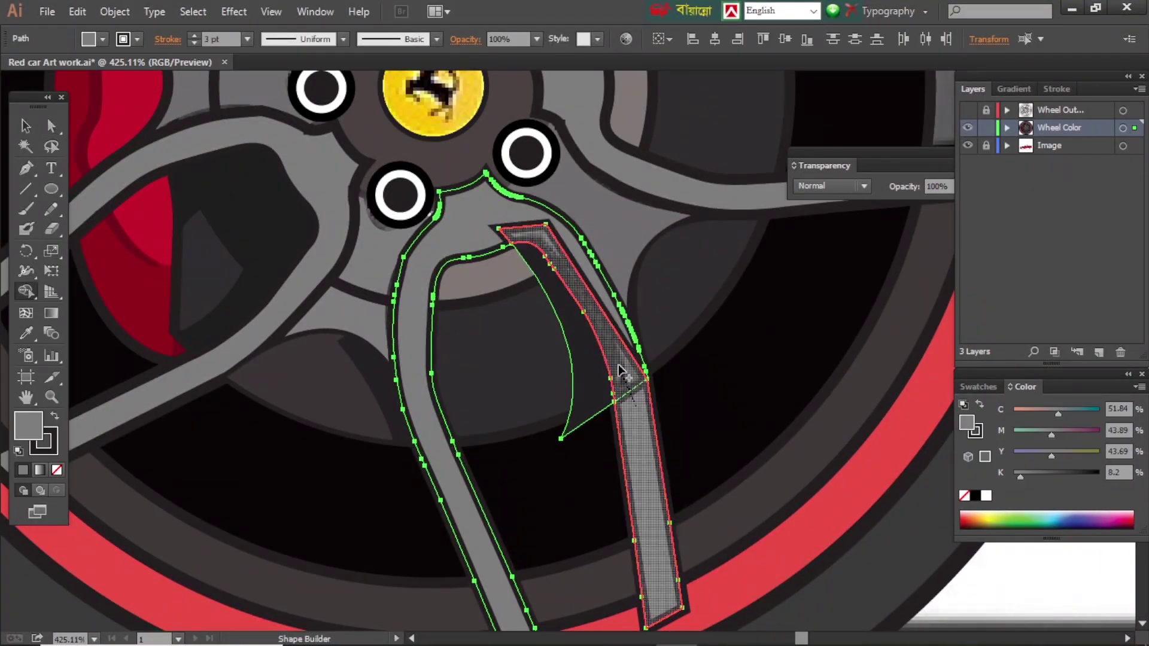
ctrl+click(515, 358)
key(ctrl+shift+a)
key(ctrl+1)
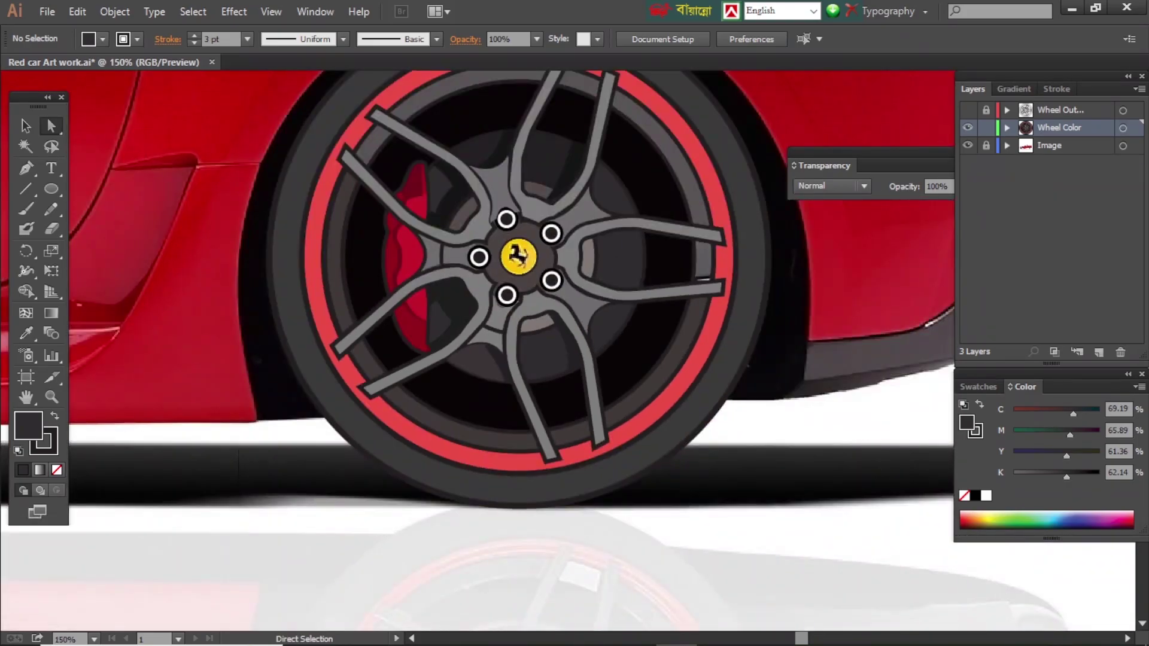
key(ctrl+y)
key(ctrl+plus)
key(ctrl+plus)
Trace the right-hand spoke shape with the Pen and fill it grey
key(p)
click(496, 299)
drag(496, 381, 516, 339)
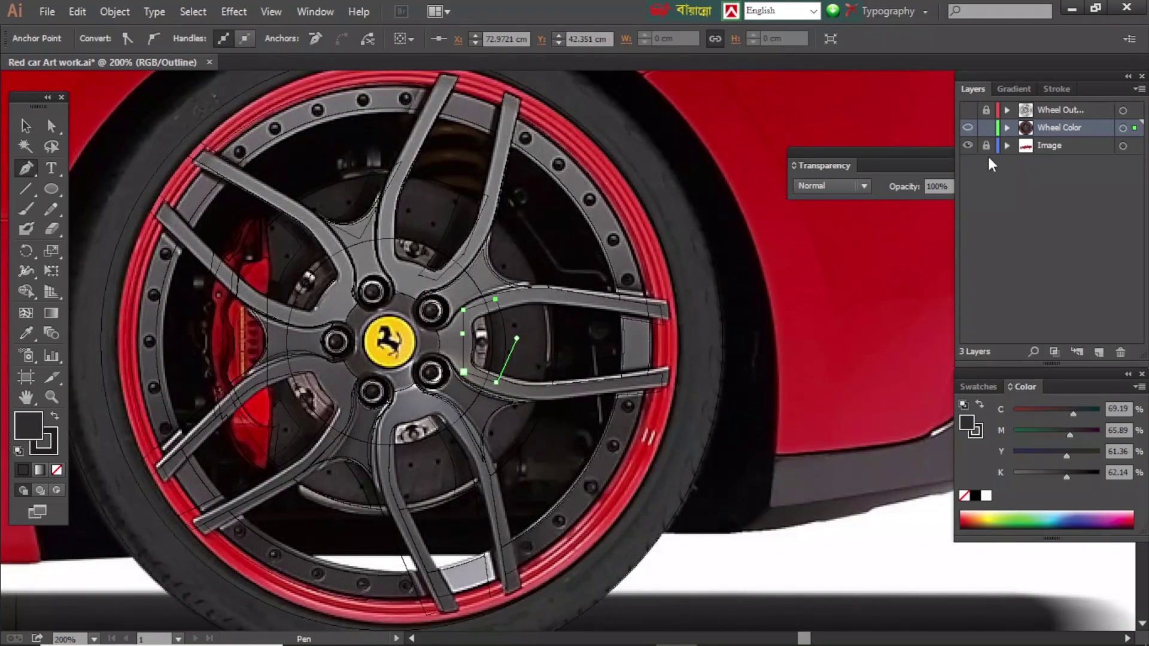
key(ctrl+y)
double_click(966, 423)
click(1087, 380)
key(shift+m)
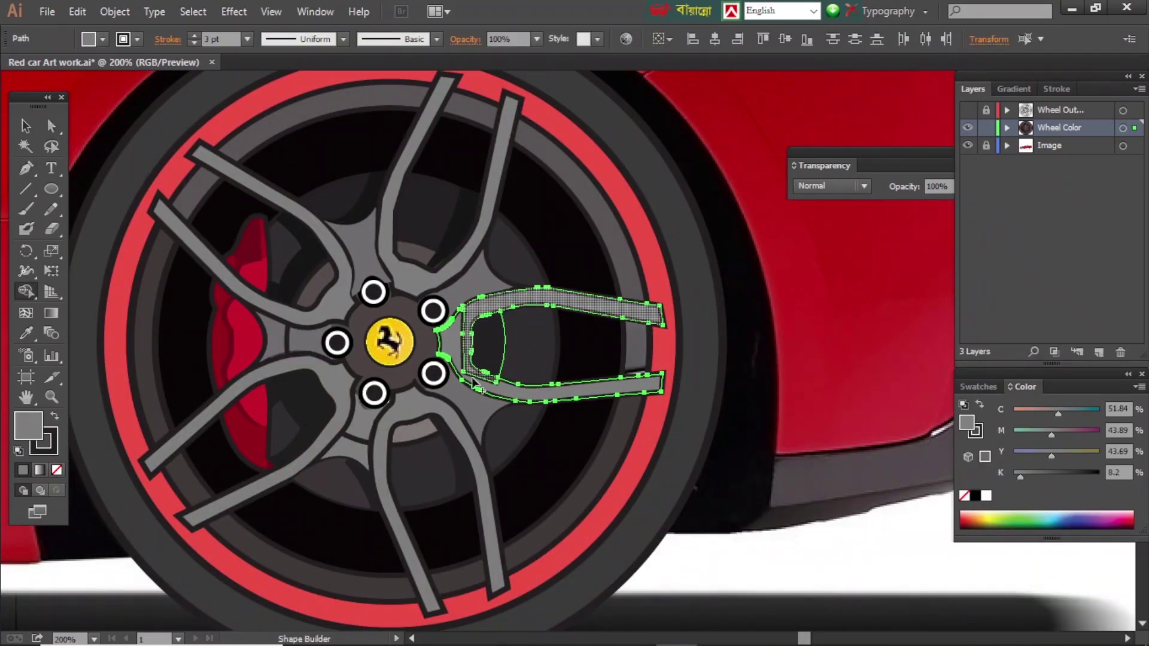
Zoom into the upper-rim hook detail in Outline view, ready to trace it
key(ctrl+y)
key(ctrl+plus)
key(ctrl+plus)
key(p)
click(457, 287)
key(ctrl+F10)
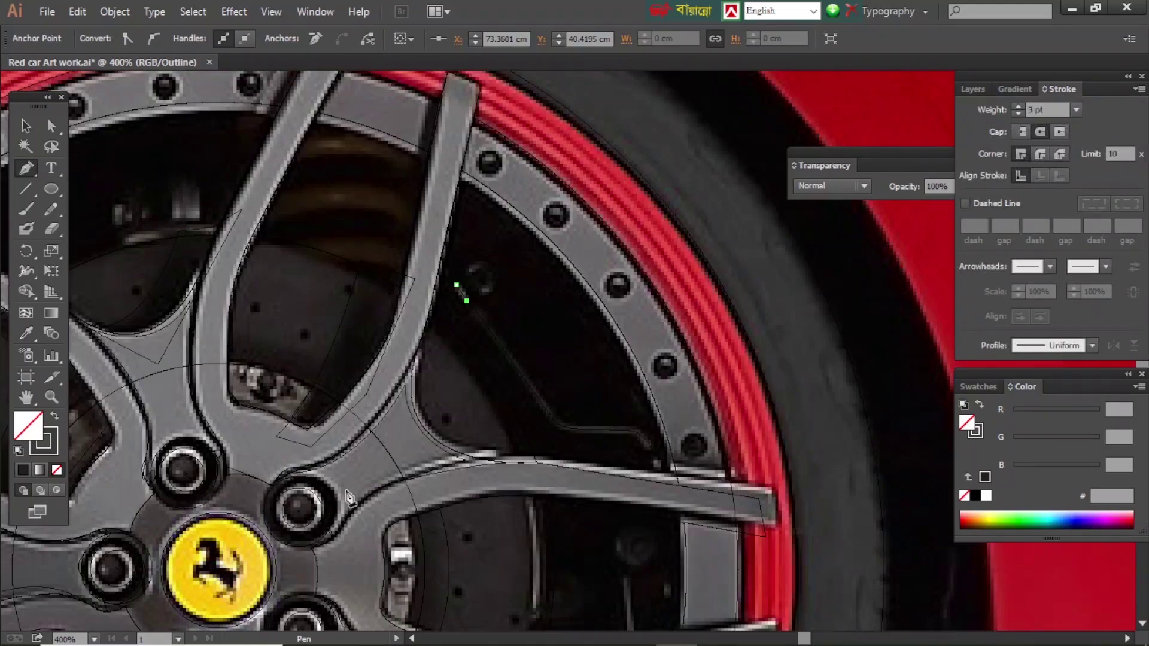
key(ctrl+y)
key(ctrl+y)
key(ctrl+plus)
Draw the grey hook path around the bolt and a small round dot at its end
click(530, 337)
click(564, 337)
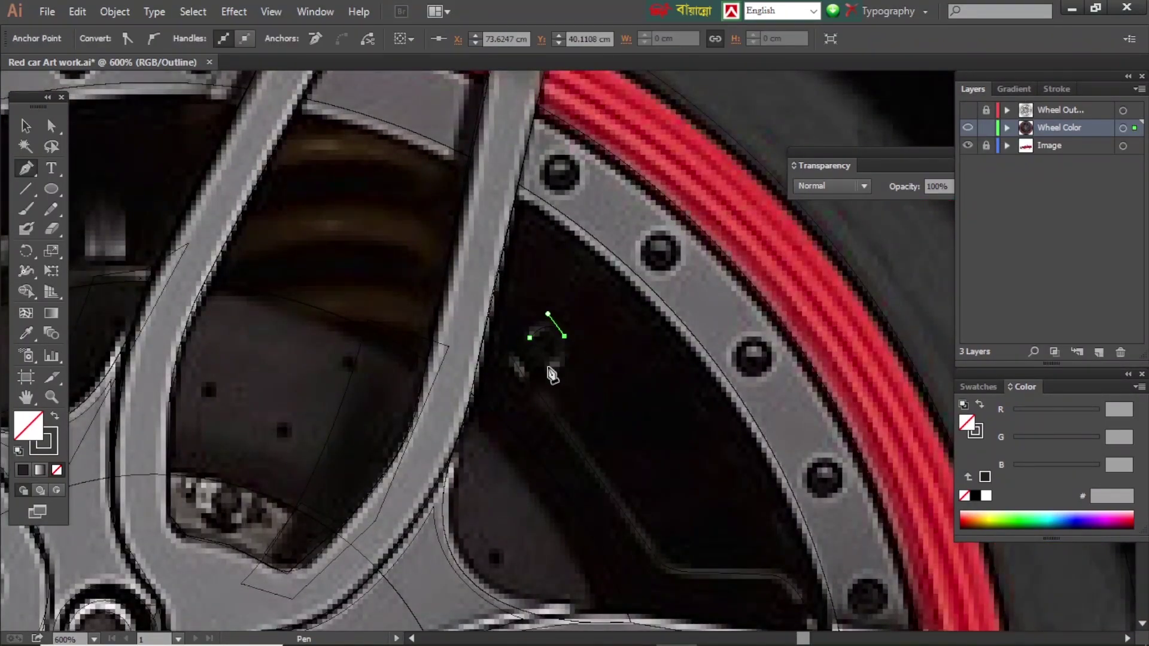
drag(548, 366, 515, 381)
key(ctrl+y)
key(l)
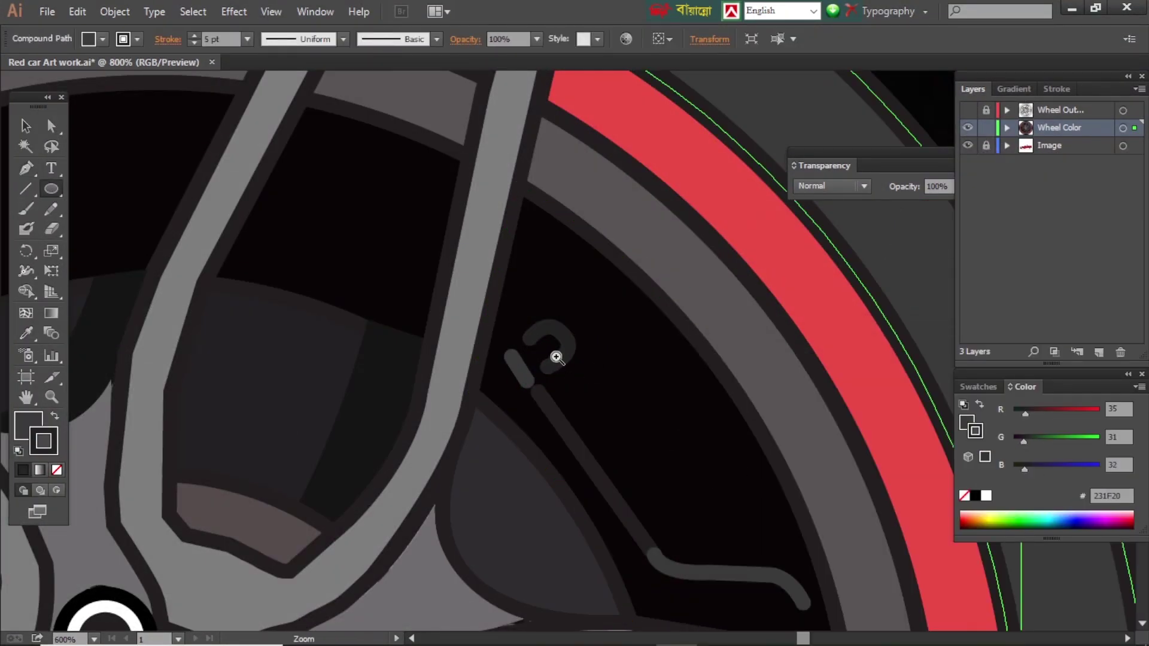
key(ctrl+plus)
drag(544, 337, 544, 336)
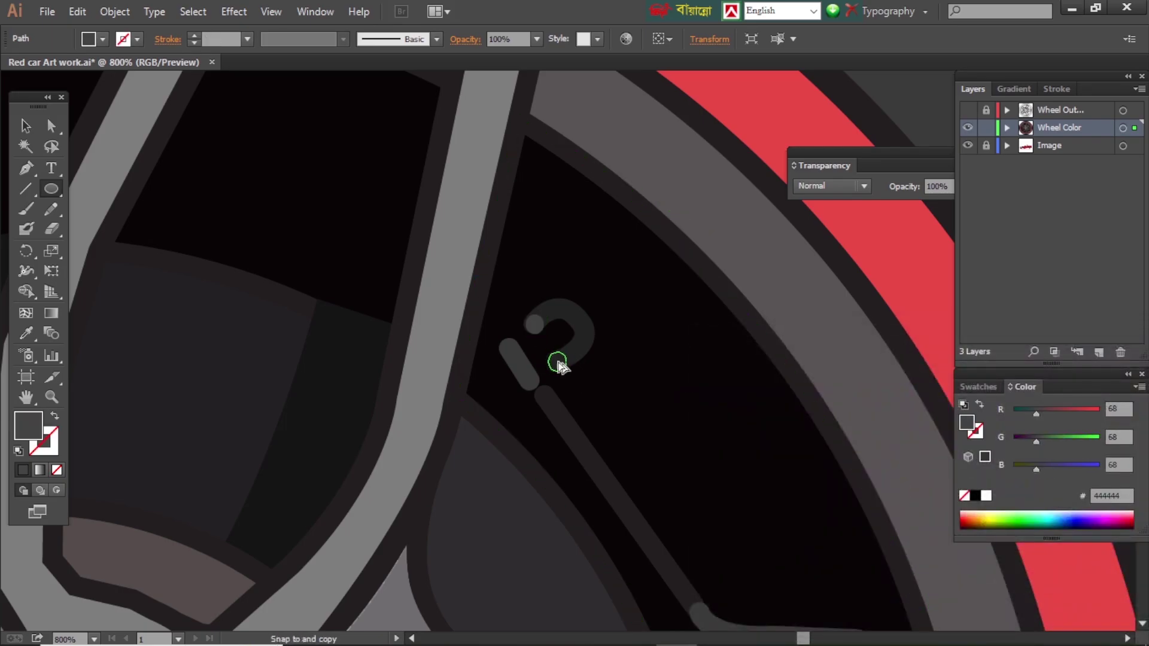
Draw an arc between the upper spokes with a thick 8 pt round-cap stroke
key(ctrl+y)
key(ctrl+minus)
key(ctrl+minus)
key(ctrl+minus)
key(p)
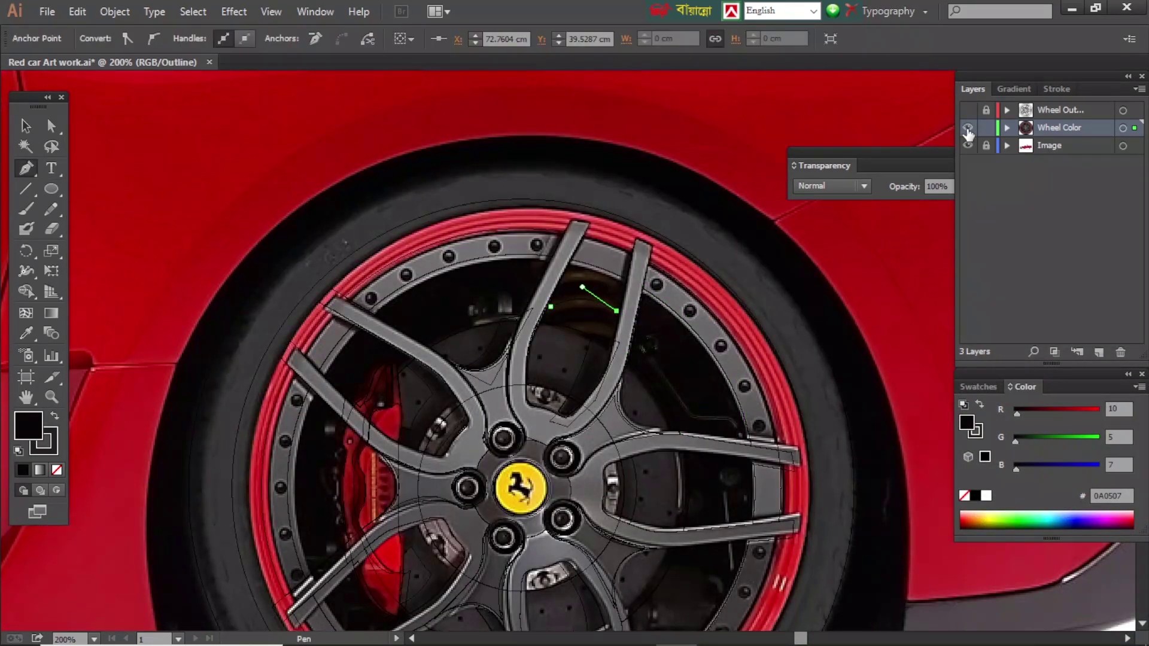
key(ctrl+y)
click(1056, 88)
click(1018, 107)
click(1040, 131)
ctrl+click(583, 389)
Reshape a copy of the arc to fit the upper gap
scroll(584, 389, up, 3)
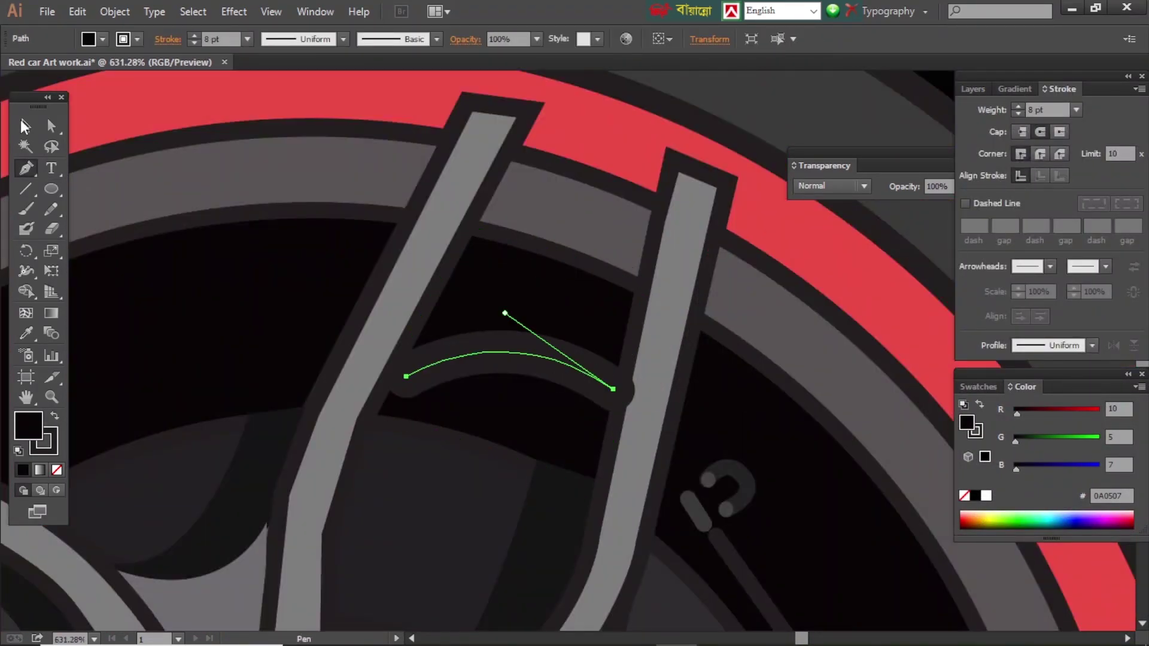
click(613, 390)
click(972, 88)
key(ctrl+y)
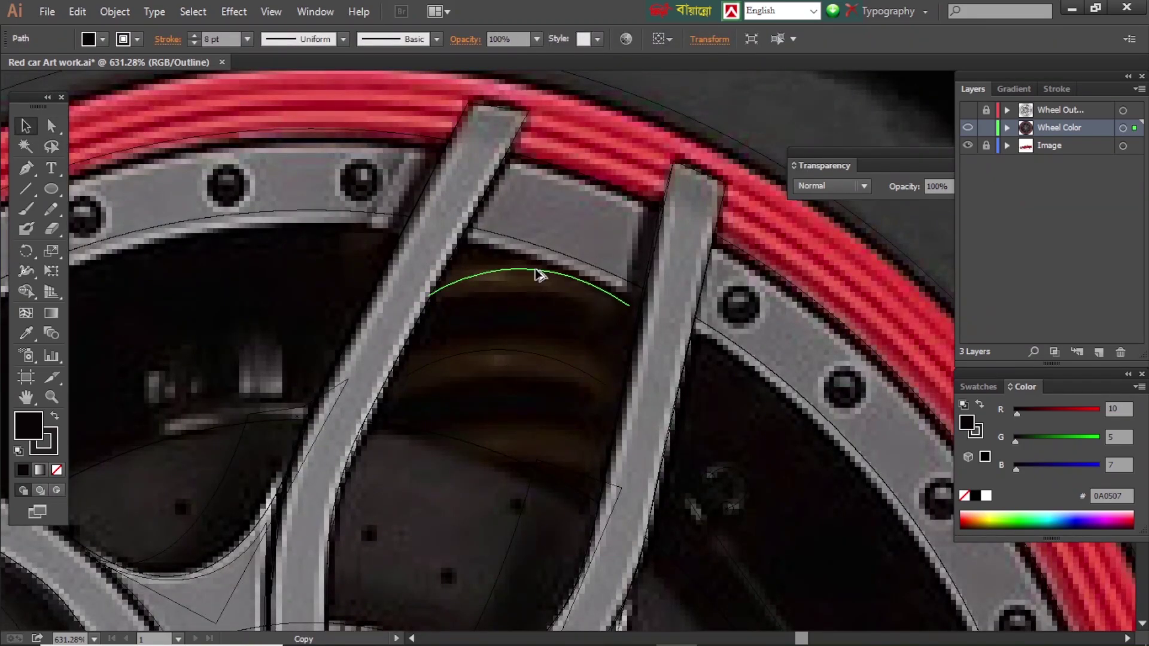
drag(538, 274, 556, 247)
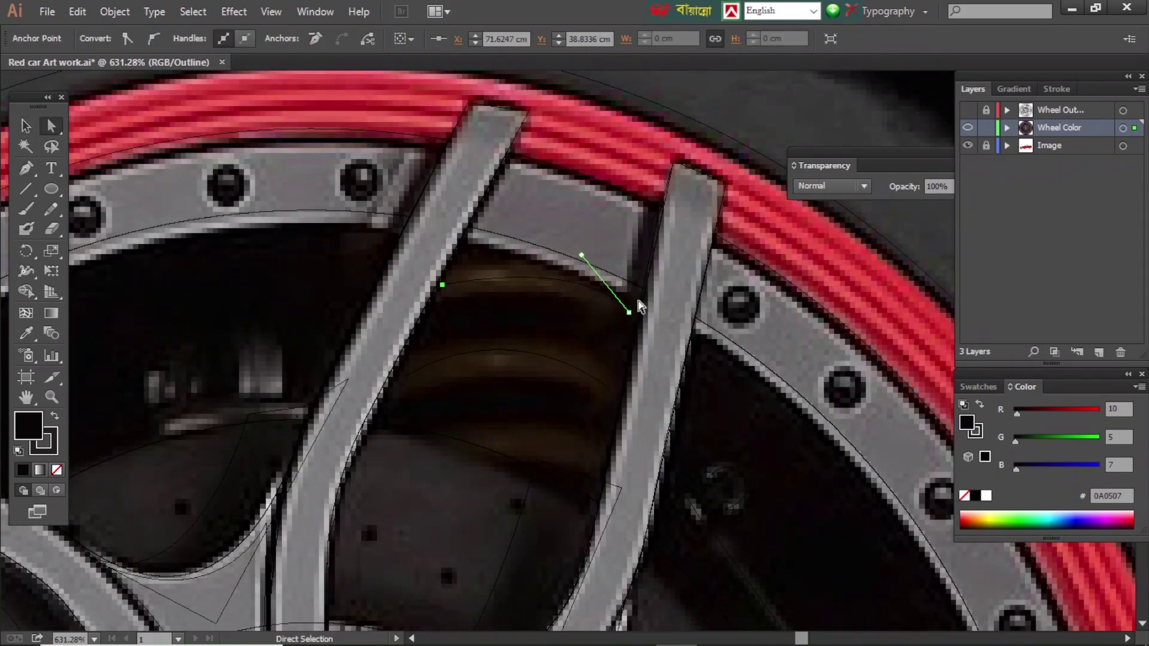
Give both arcs a dark brown stroke colour
key(ctrl+y)
double_click(43, 441)
key(Return)
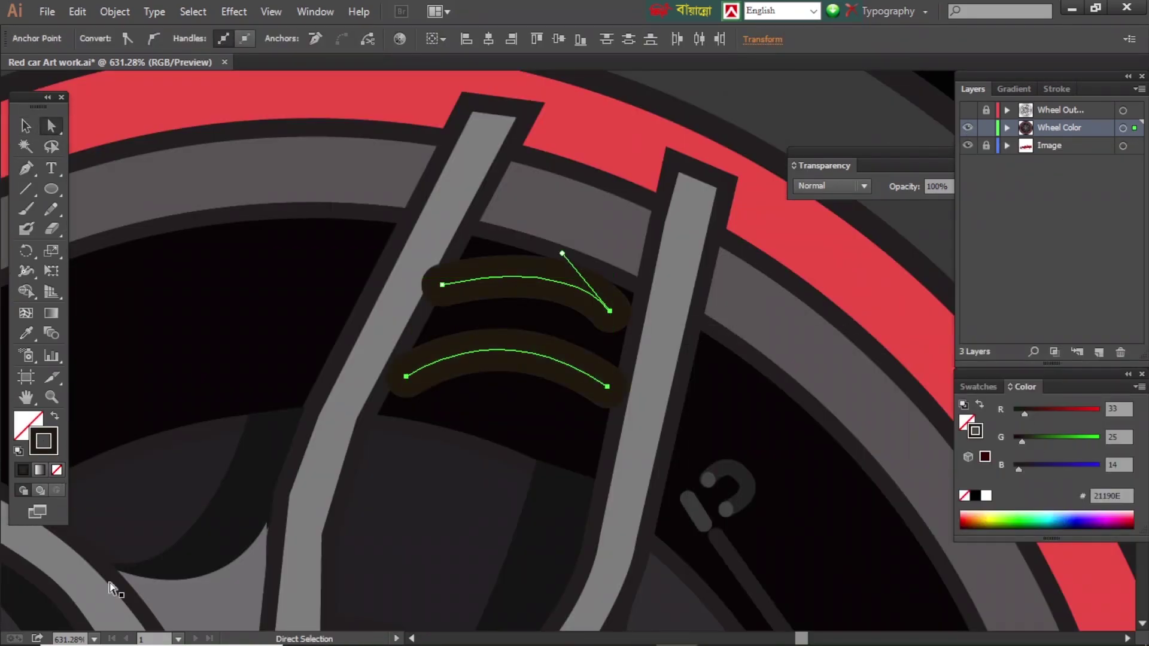
double_click(975, 431)
key(Return)
click(443, 285)
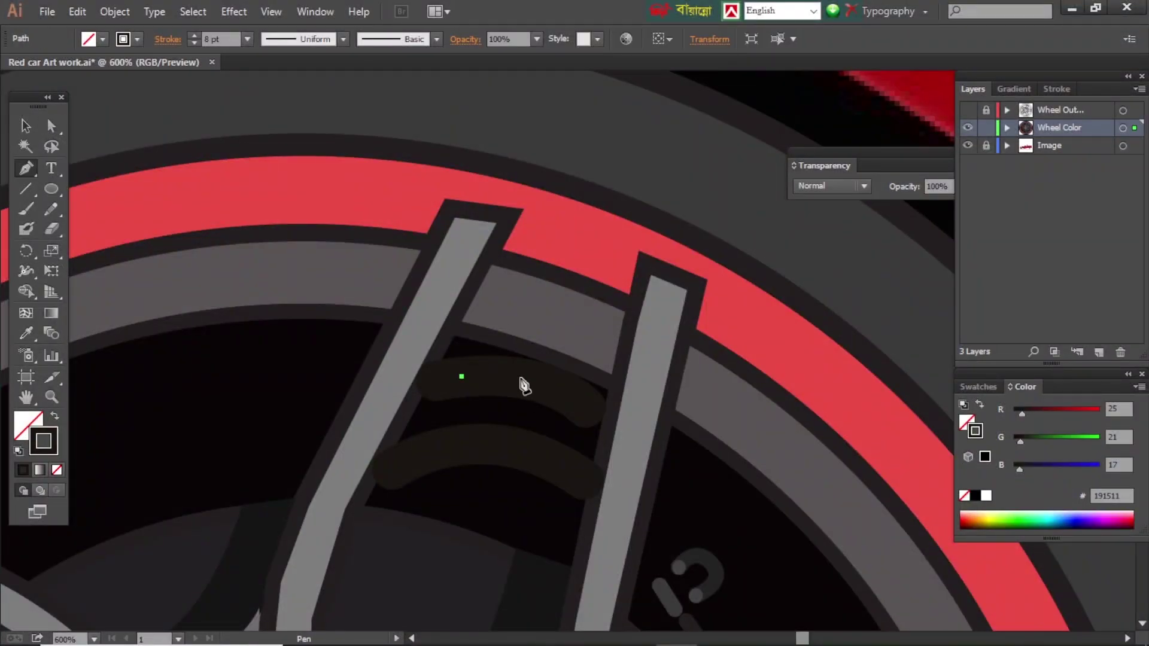
Draw a short third arc above the brown curves and colour its stroke
click(488, 363)
click(520, 376)
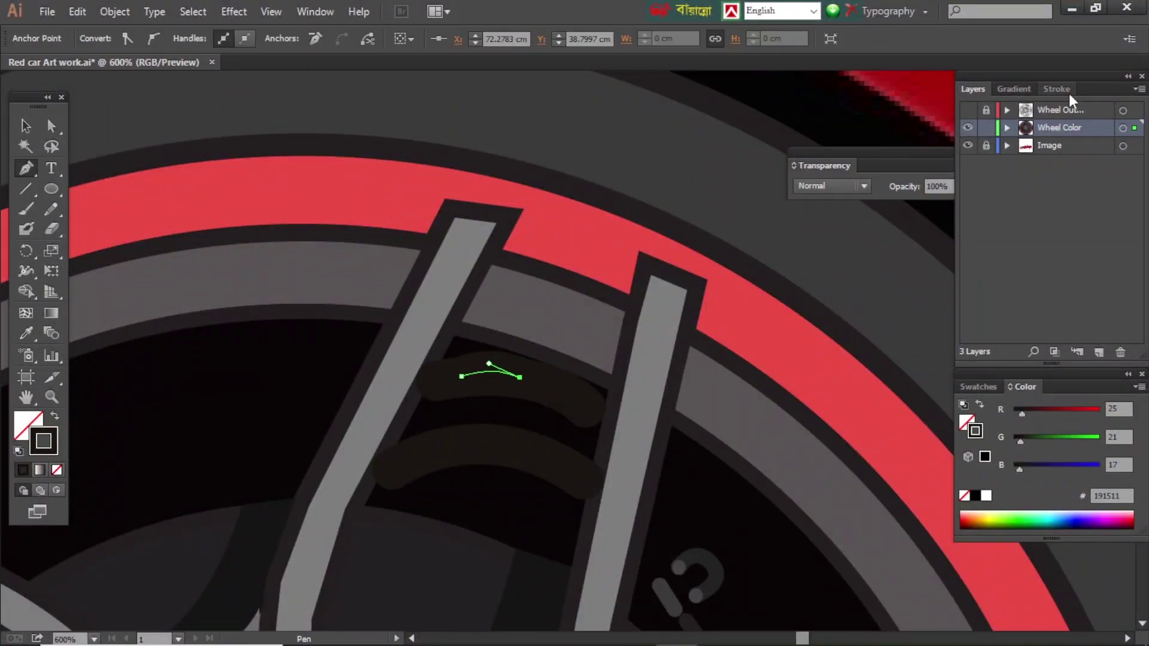
click(1056, 89)
double_click(975, 430)
click(1099, 382)
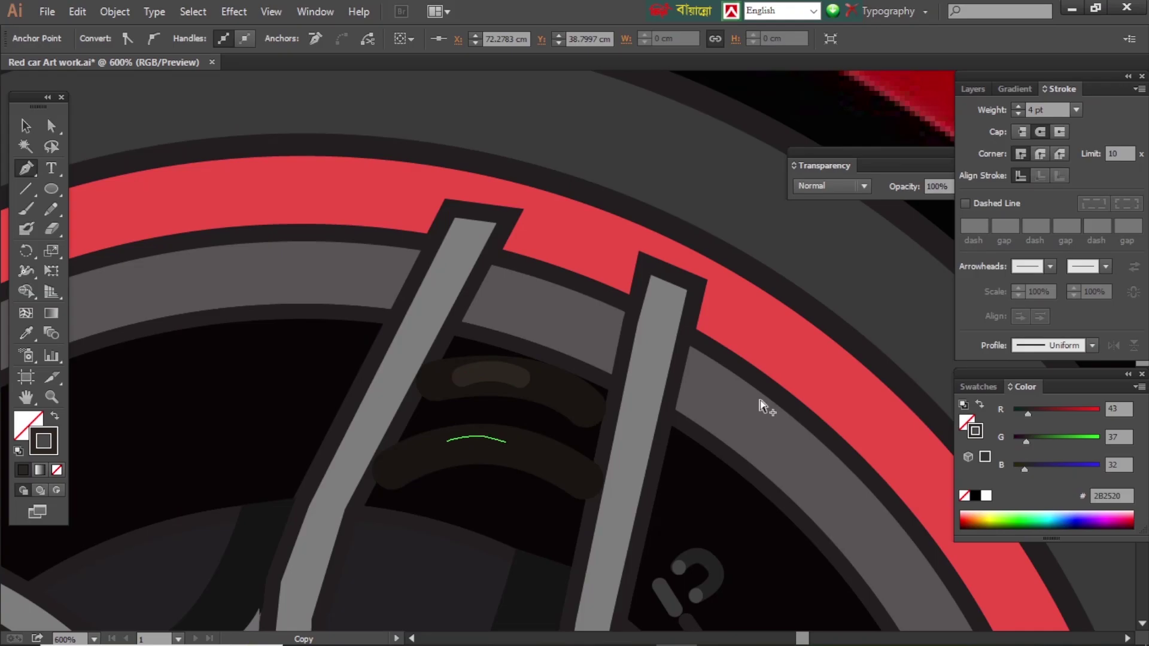
Toggle the coloured artwork layer to compare against the photo, then zoom into the spoke gap
click(973, 89)
click(968, 127)
key(a)
click(479, 443)
click(804, 317)
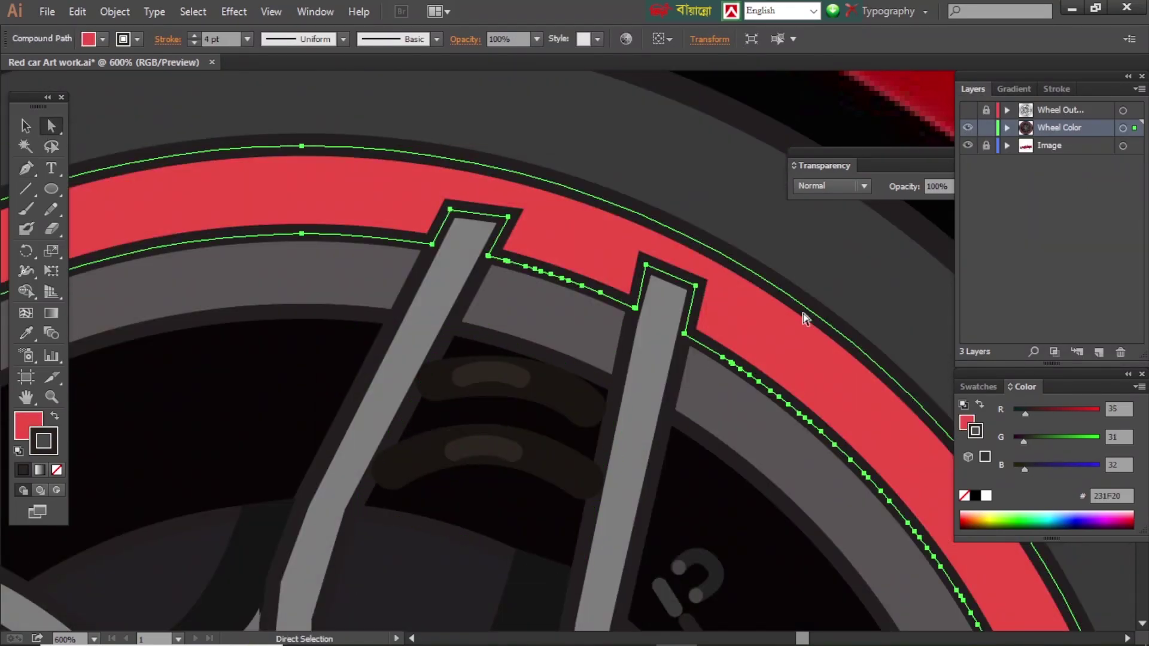
key(ctrl+y)
drag(51, 189, 96, 189)
Draw a small rectangle over the caliper detail with a dark 231F20 fill and no stroke
drag(606, 270, 621, 314)
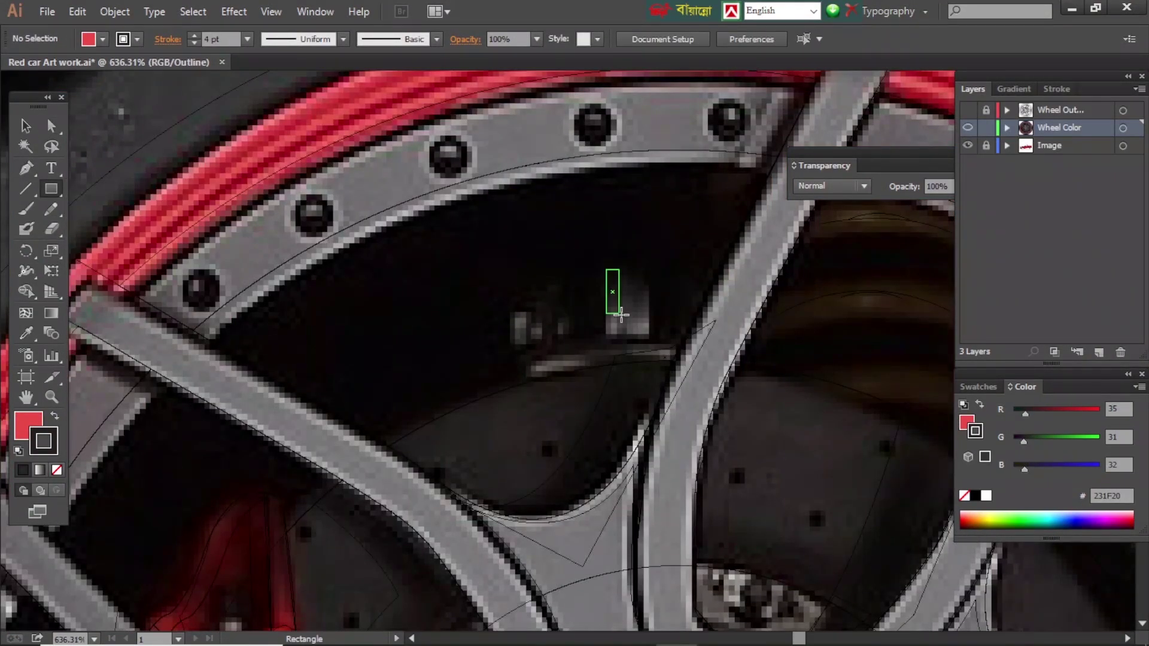
key(ctrl+y)
double_click(966, 423)
click(1101, 380)
key(v)
key(ctrl+y)
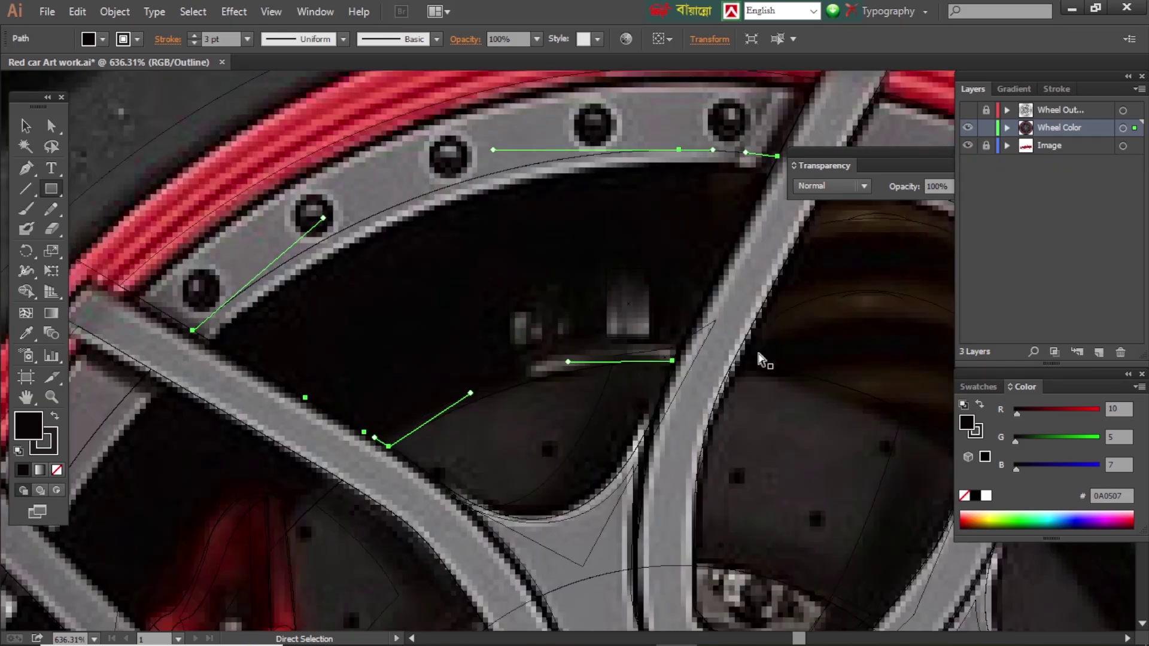
key(ctrl+y)
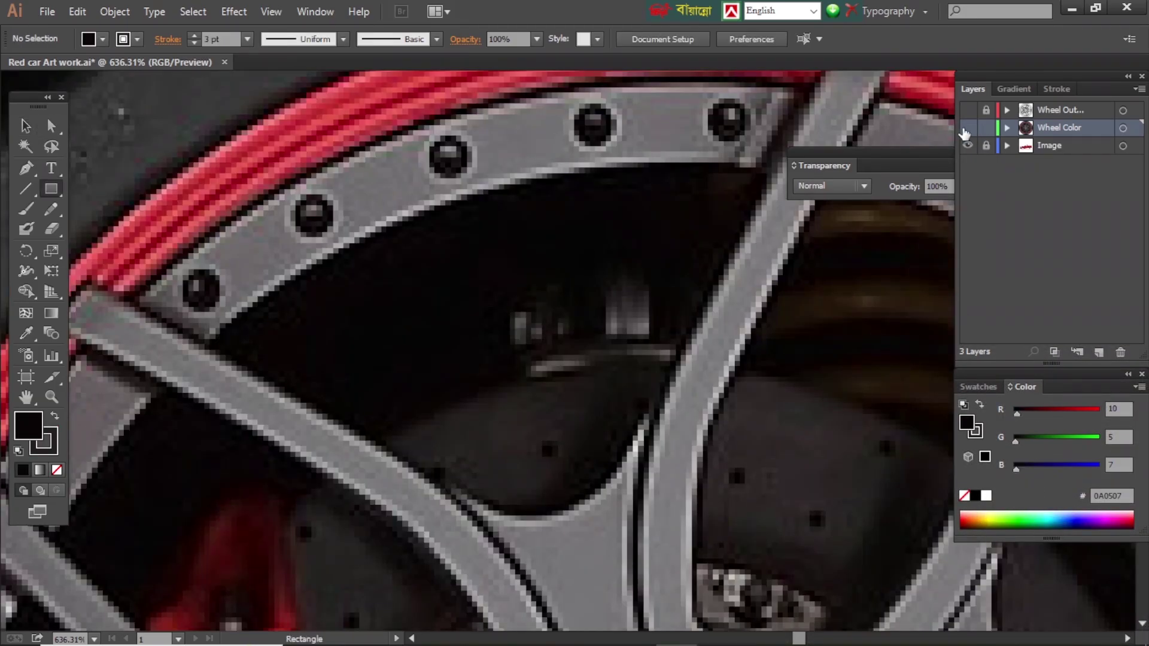
click(966, 127)
key(ctrl+y)
Add two more small rectangles beside it, filling the tiny one 352F31
mouse_move(511, 313)
mouse_down()
mouse_move(528, 346)
mouse_move(570, 336)
mouse_up()
key(ctrl+y)
key(x)
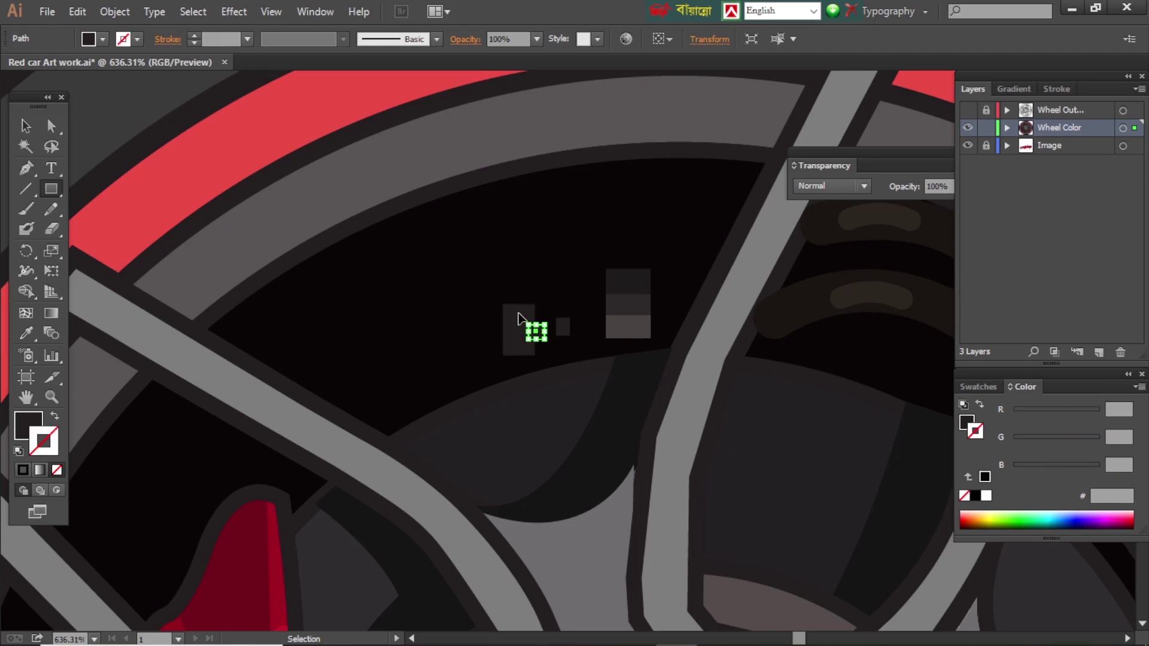
click(518, 317)
click(580, 336)
drag(413, 320, 444, 348)
double_click(29, 426)
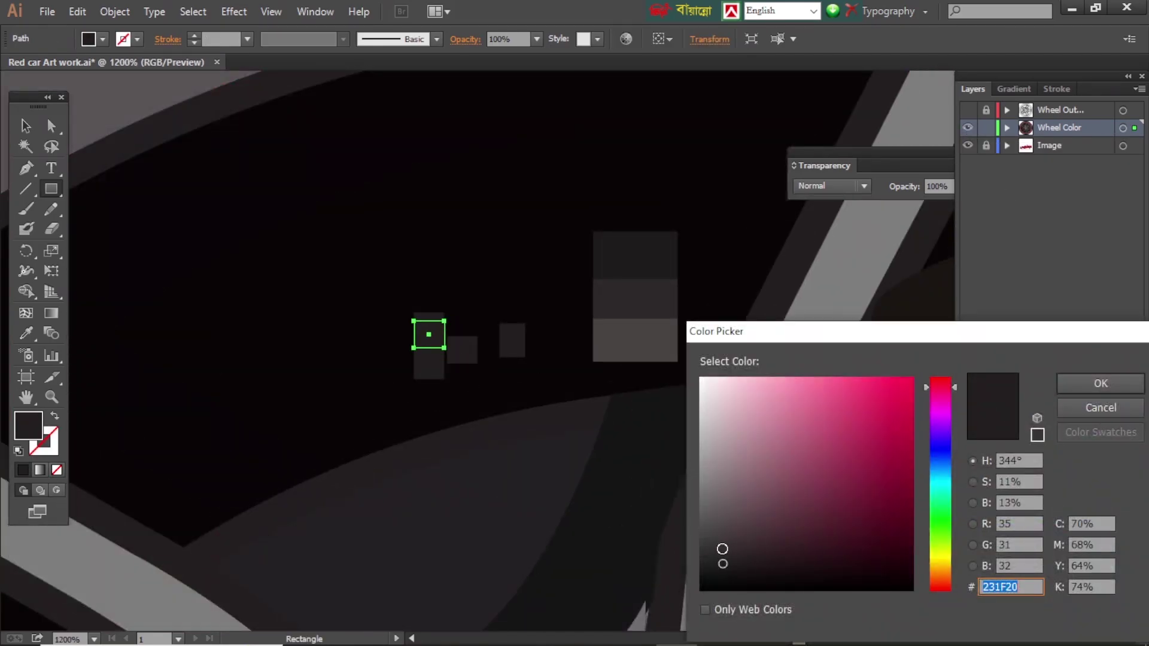
text(352F31)
key(Return)
Add and delete anchor points to smooth the nearby curved stroke
drag(301, 209, 560, 411)
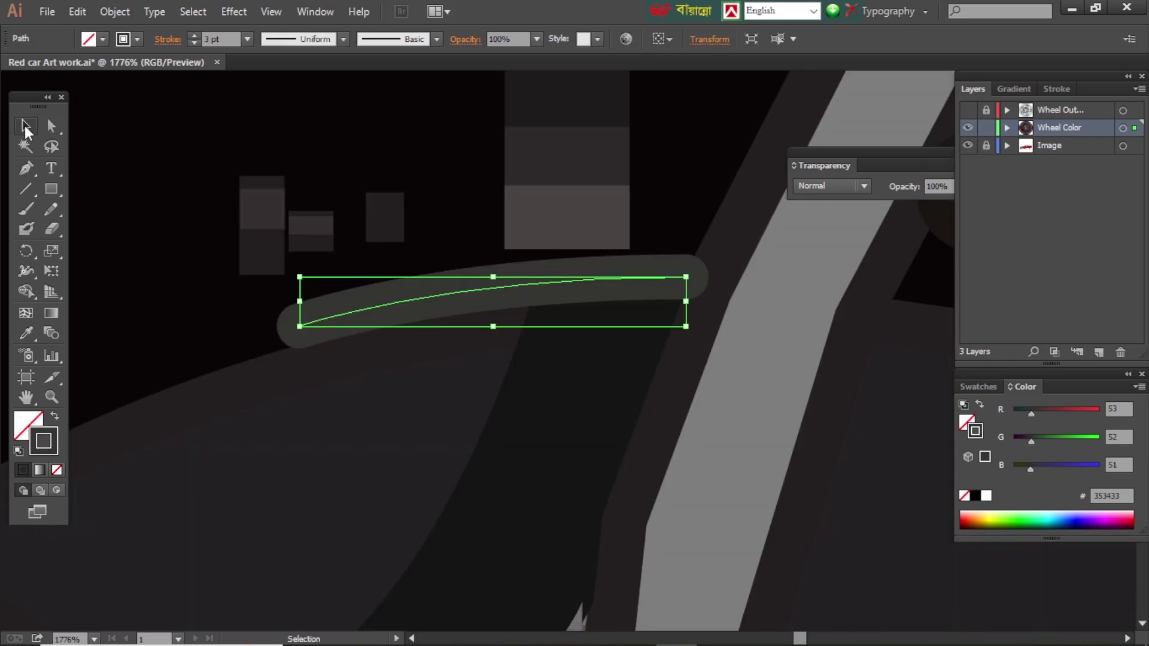
click(566, 285)
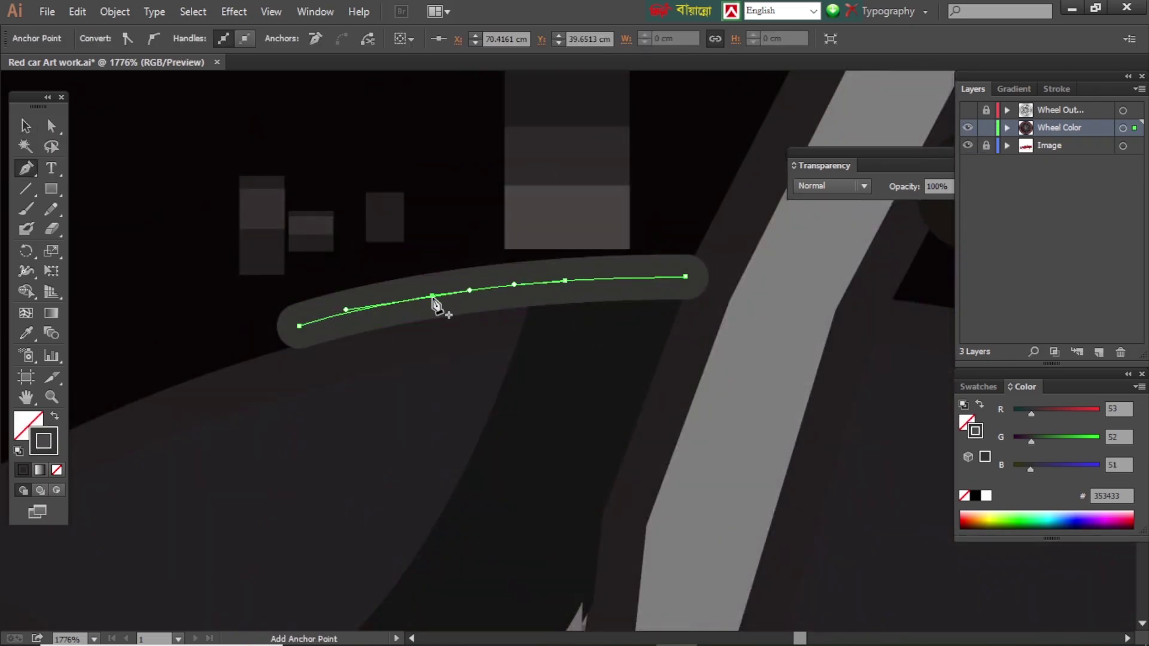
click(530, 304)
key(p)
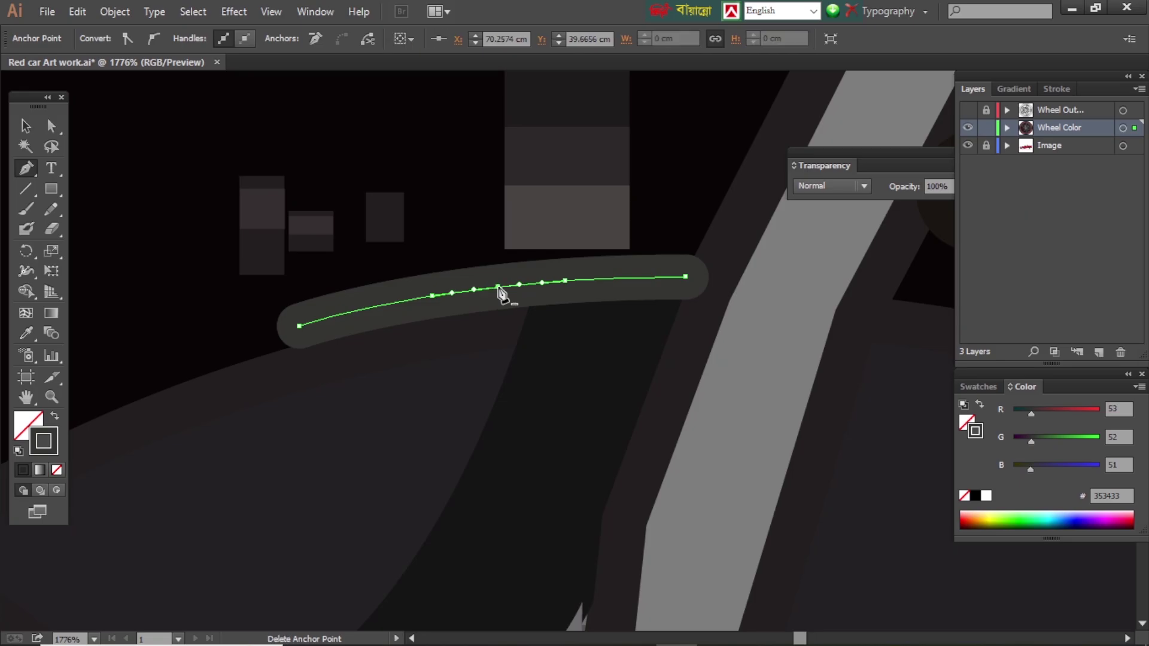
click(513, 284)
ctrl+click(385, 314)
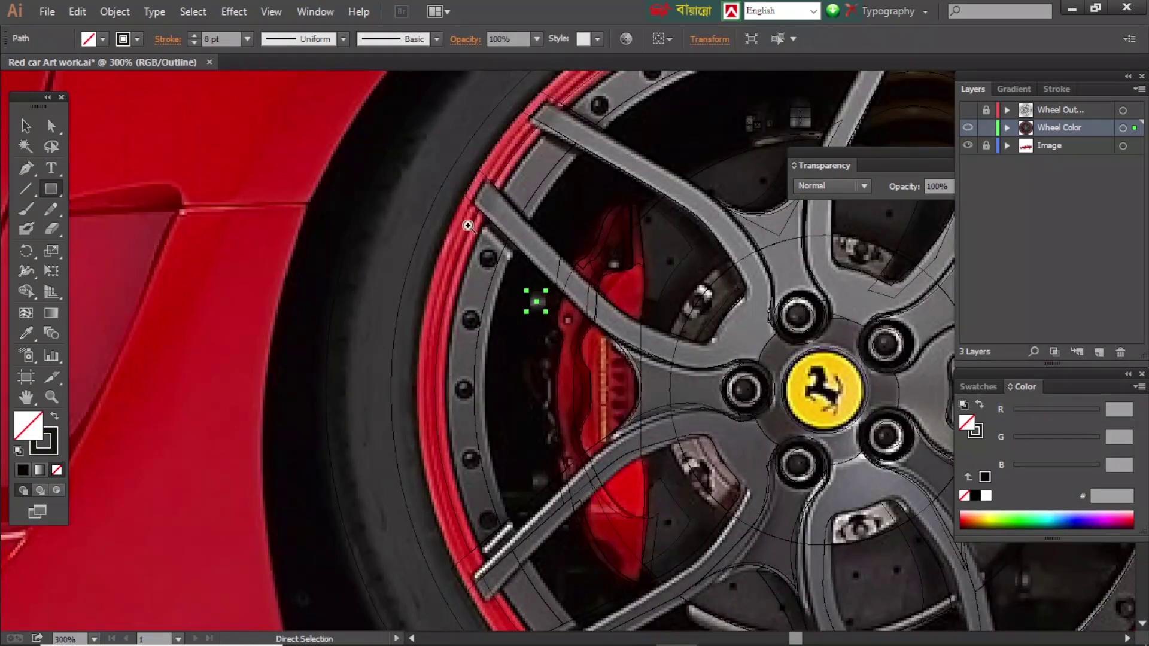
Reshape the light-grey DBD5D7 highlight curve along the right spoke
drag(468, 225, 614, 397)
key(ctrl+y)
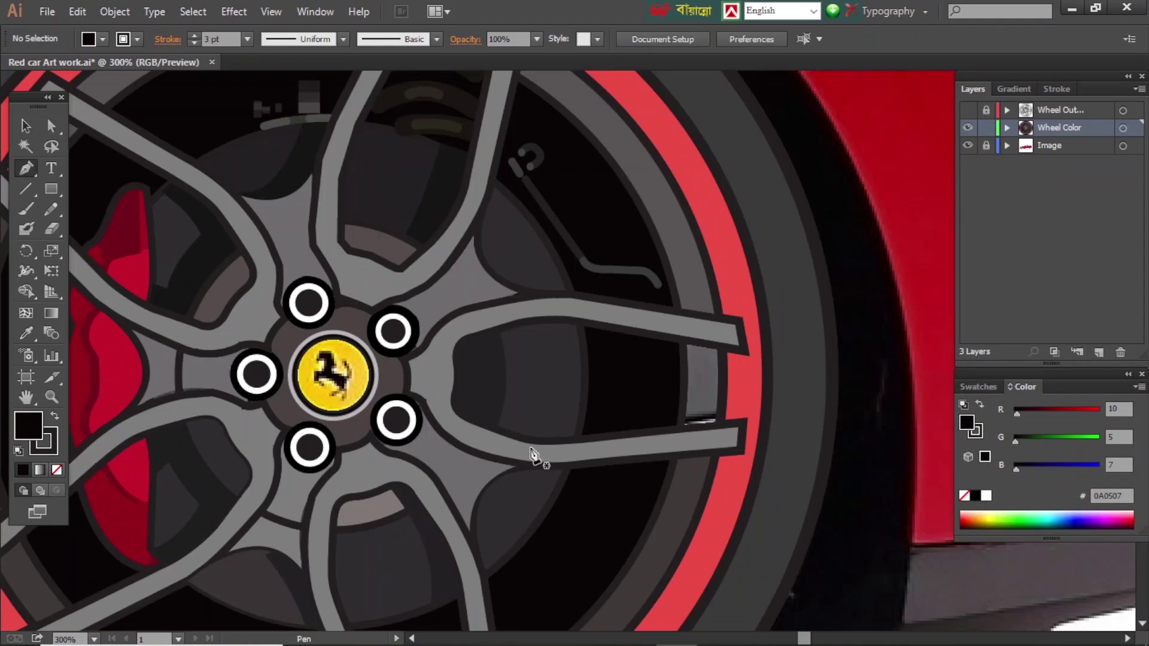
drag(594, 443, 597, 446)
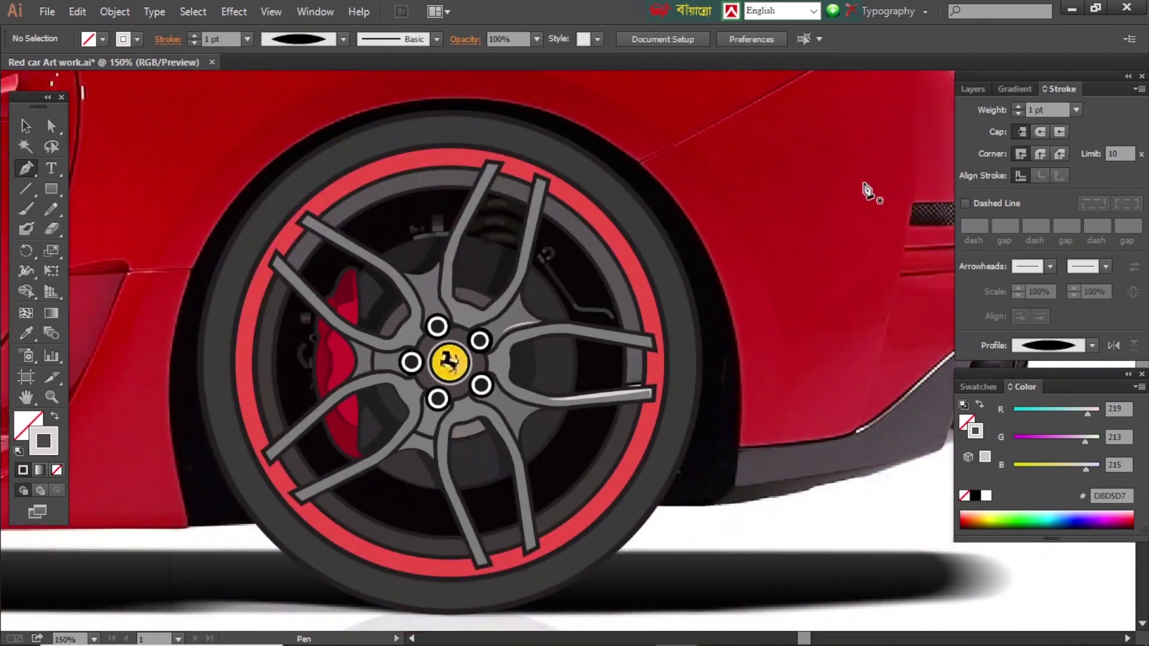
Hide the Wheel Color layer and zoom into the lower-left spoke in Outline view
click(967, 127)
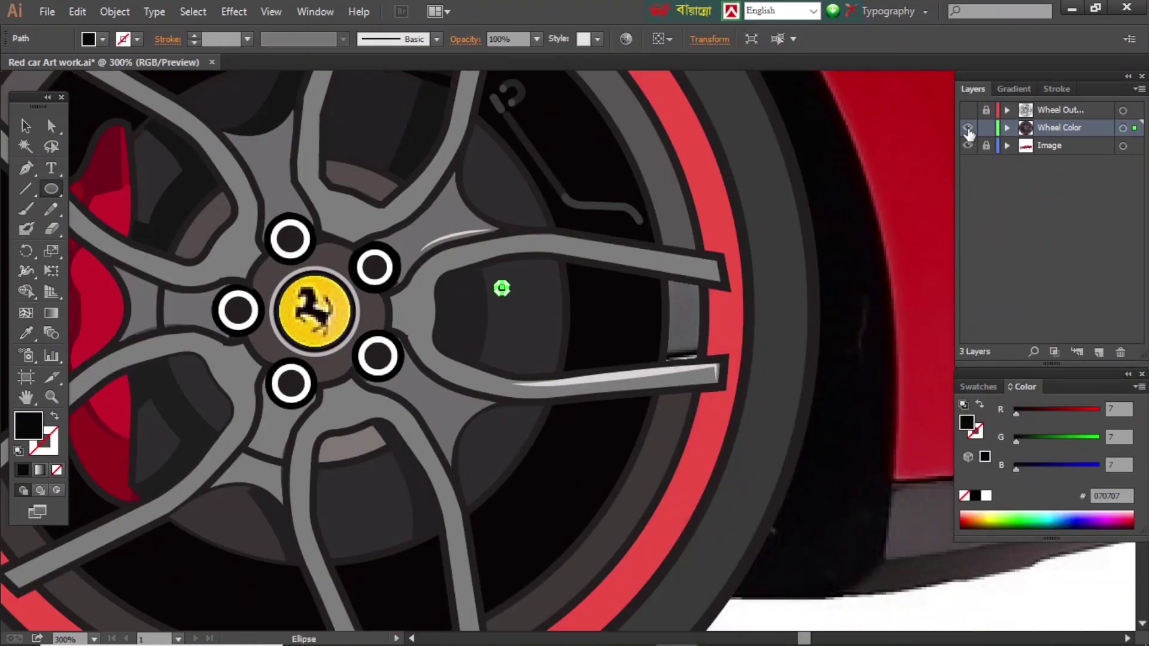
key(ctrl+y)
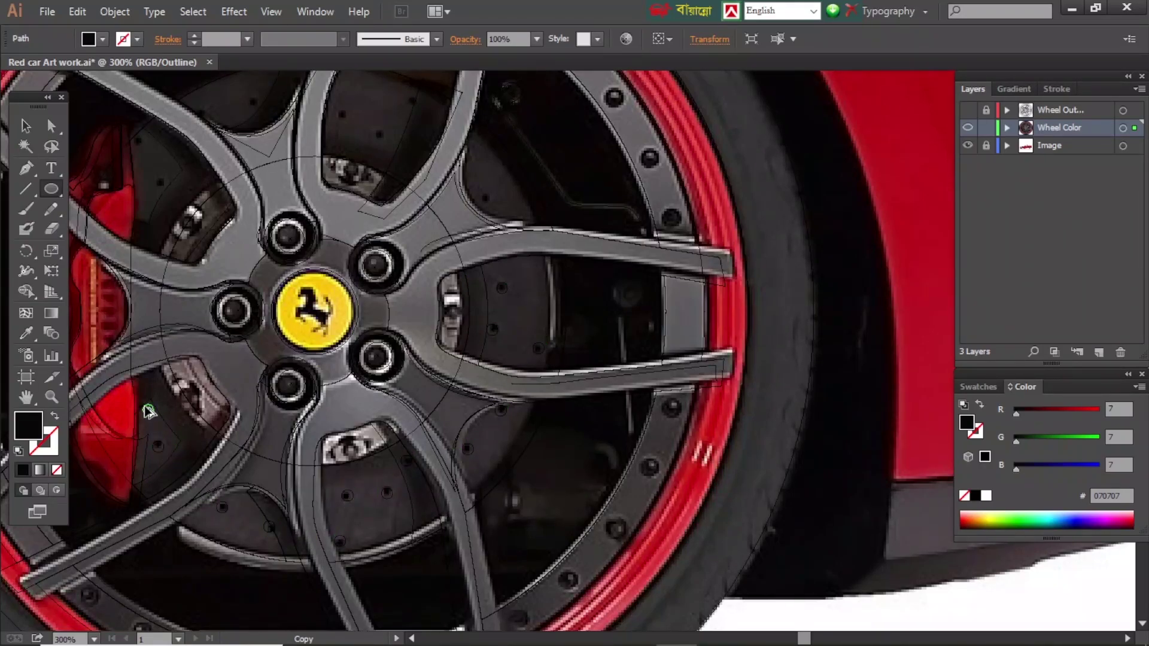
key(ctrl+equal)
key(ctrl+equal)
key(p)
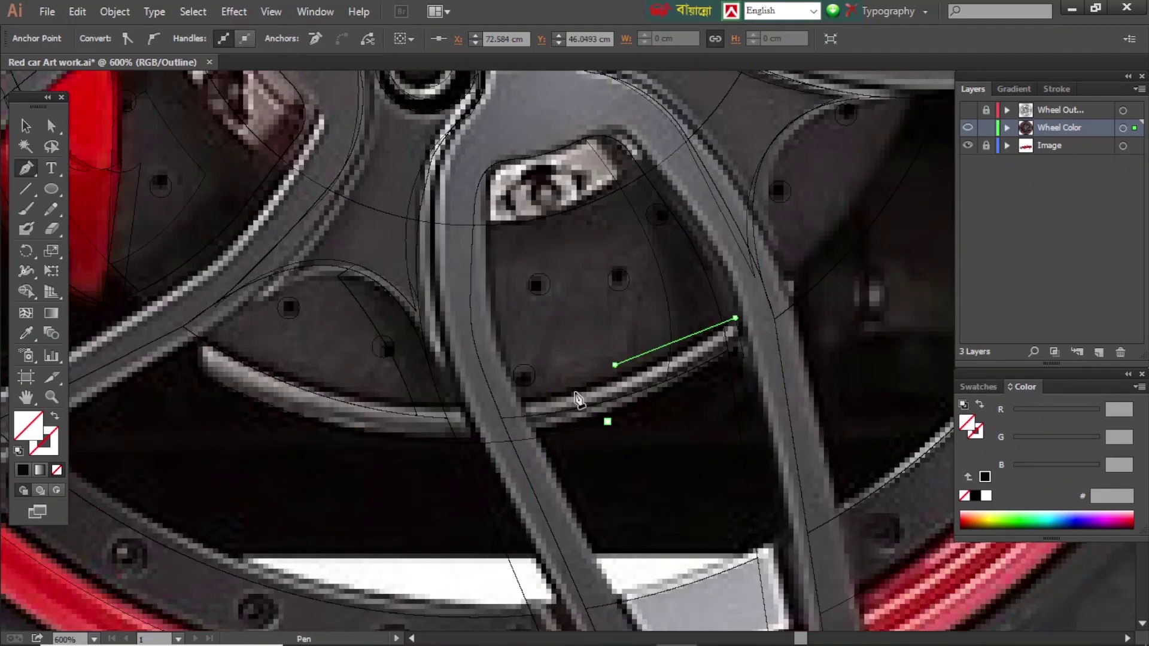
Fill the new band with the spoke grey using the Eyedropper and select the overlapping pieces
click(406, 421)
key(ctrl+y)
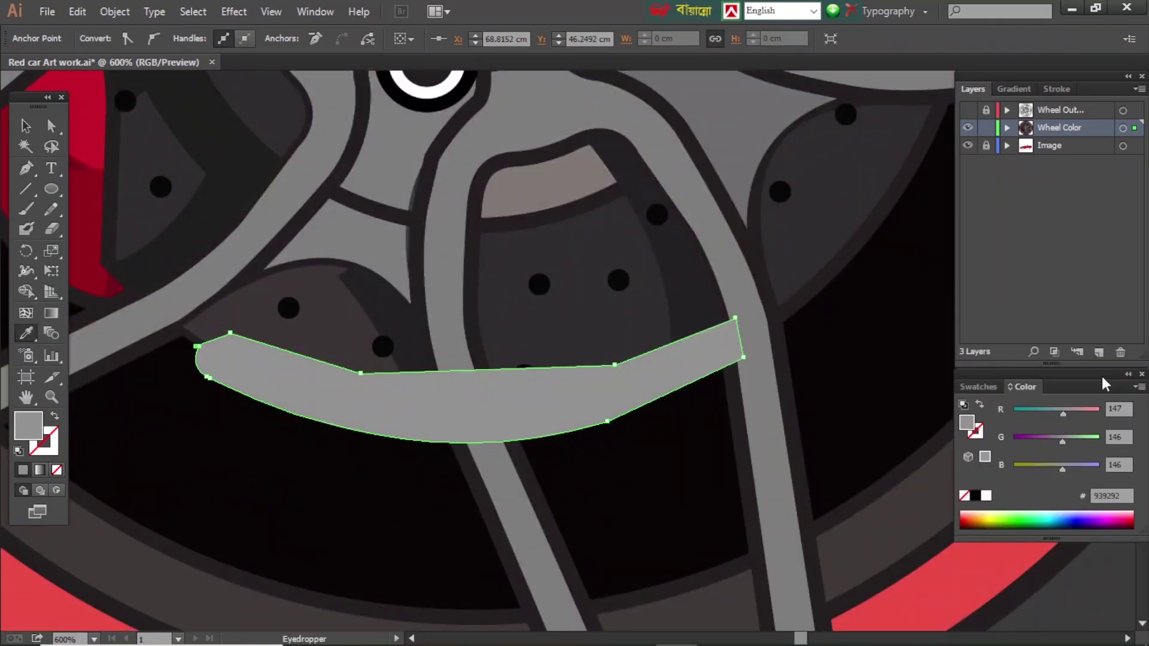
key(a)
click(305, 336)
shift+click(538, 299)
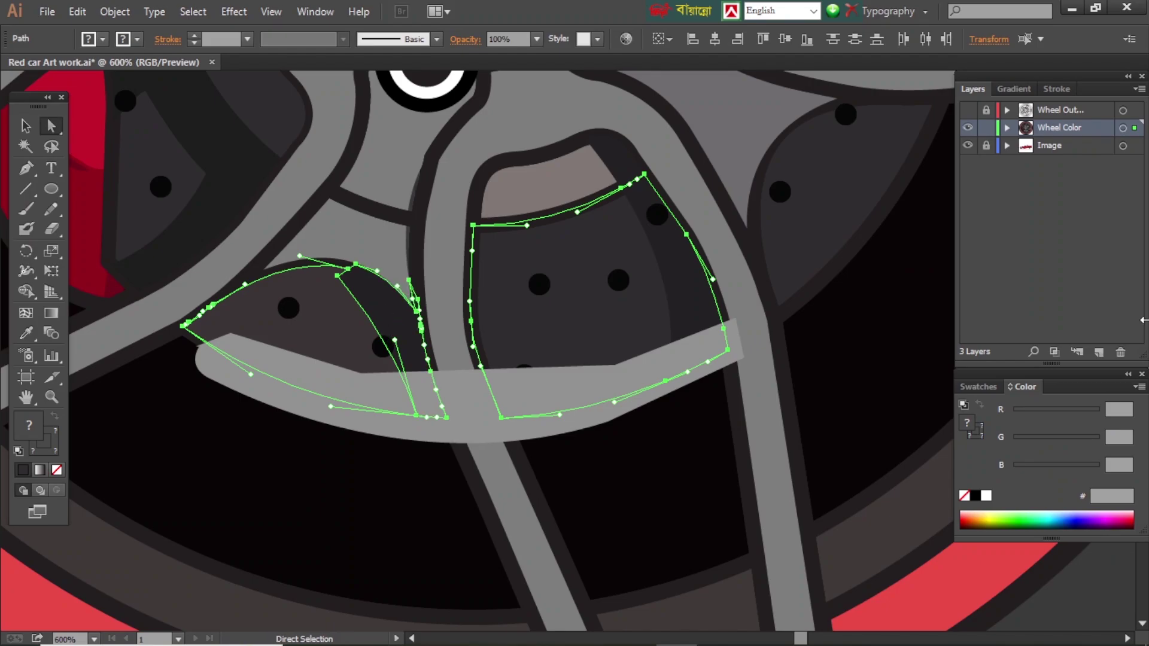
Merge the band pieces around the vertical spoke with Shape Builder
click(25, 291)
drag(359, 299, 431, 395)
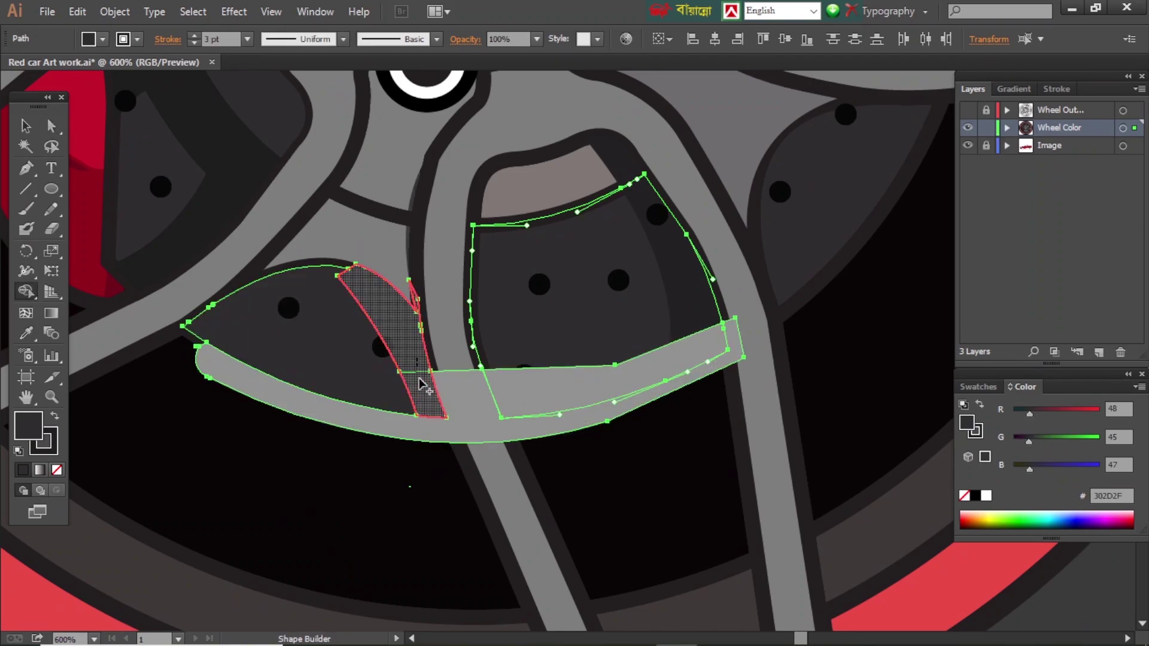
click(51, 125)
shift+click(579, 523)
shift+click(463, 419)
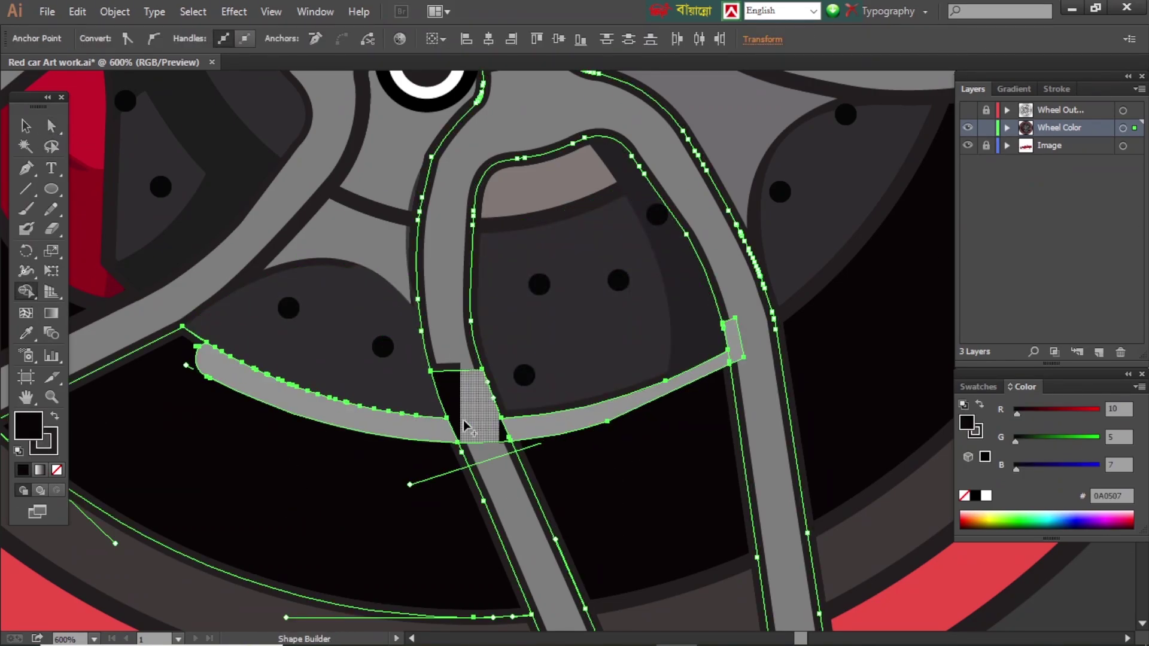
key(shift+m)
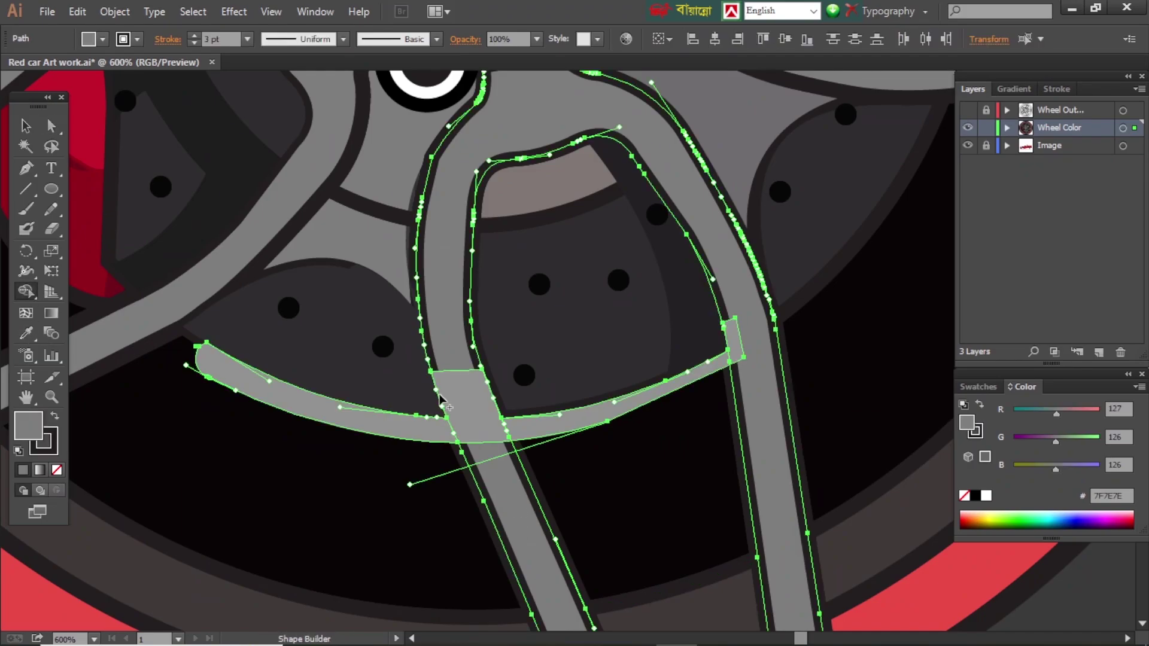
drag(203, 358, 732, 350)
Tuck the band behind the spoke and pull its right corner down to meet it
key(a)
click(767, 402)
shift+click(736, 353)
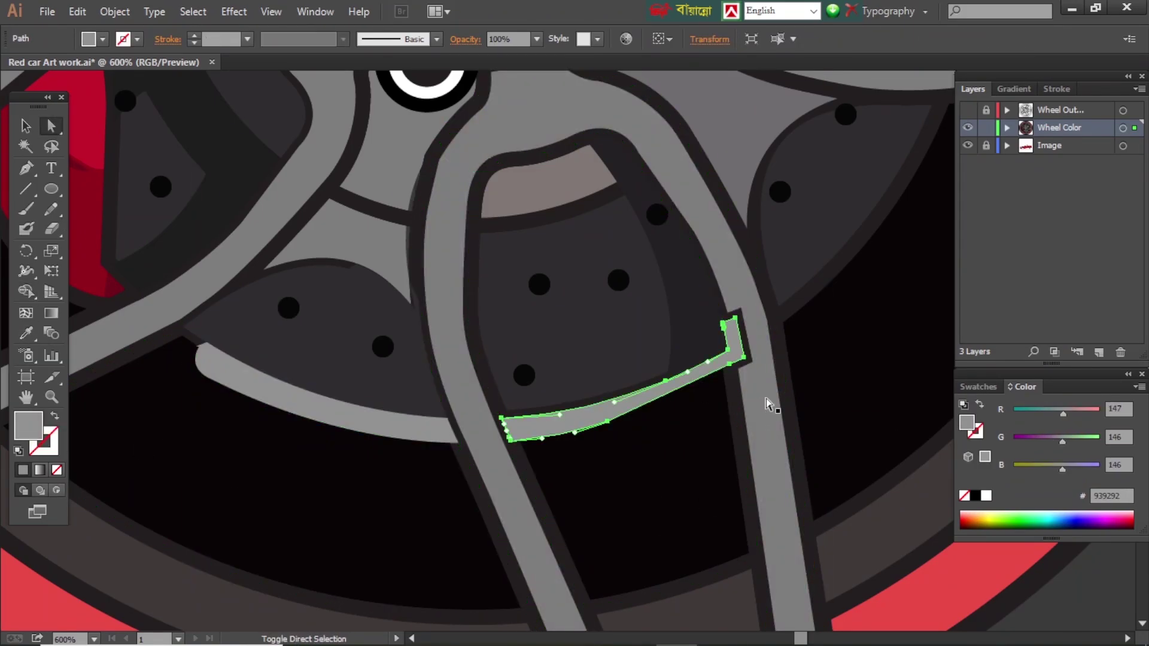
key(shift+m)
key(a)
key(p)
scroll(398, 239, down, 3)
scroll(762, 209, up, 6)
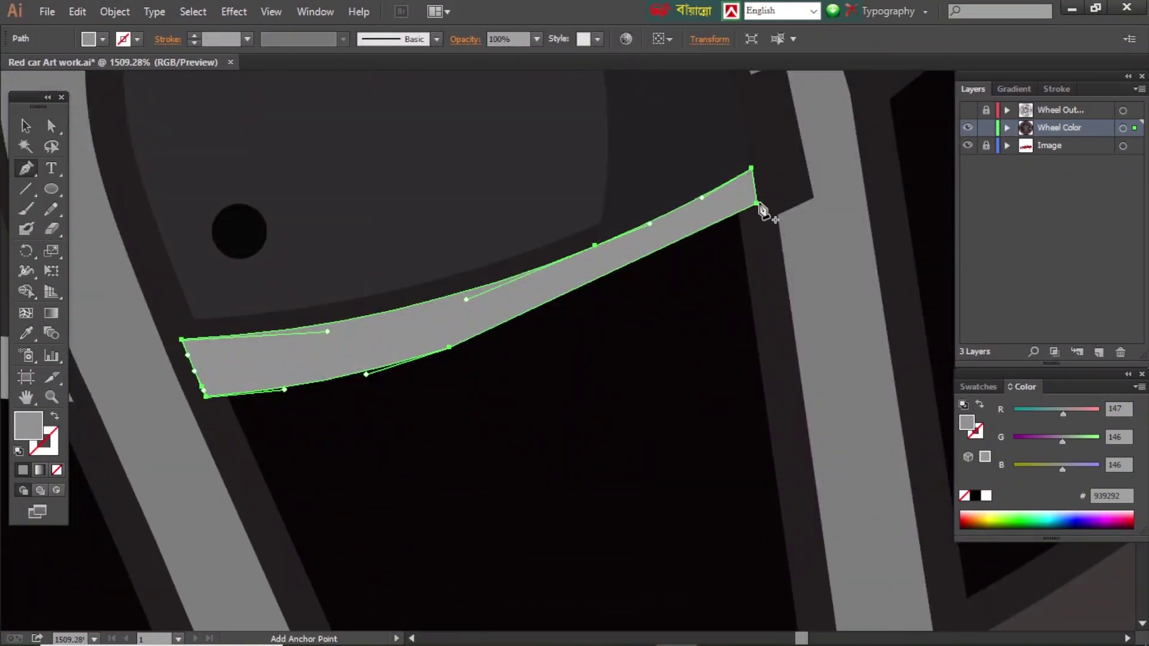
drag(757, 204, 759, 236)
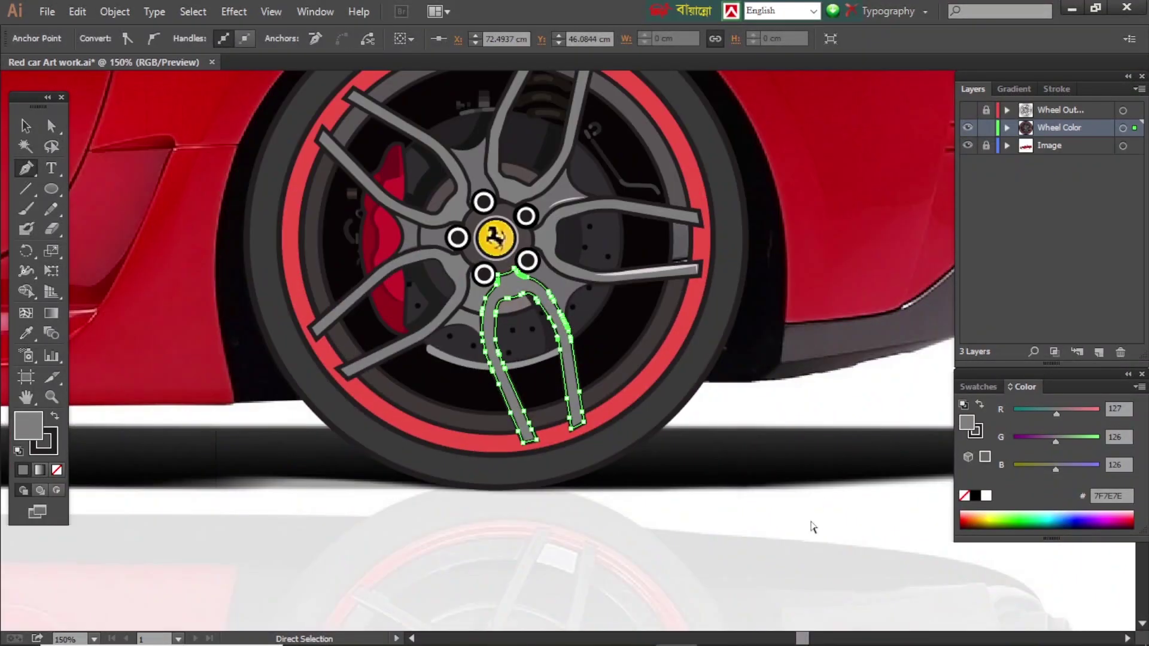
Zoom into the lower wheel and merge the two remaining band pieces into one
drag(345, 260, 751, 393)
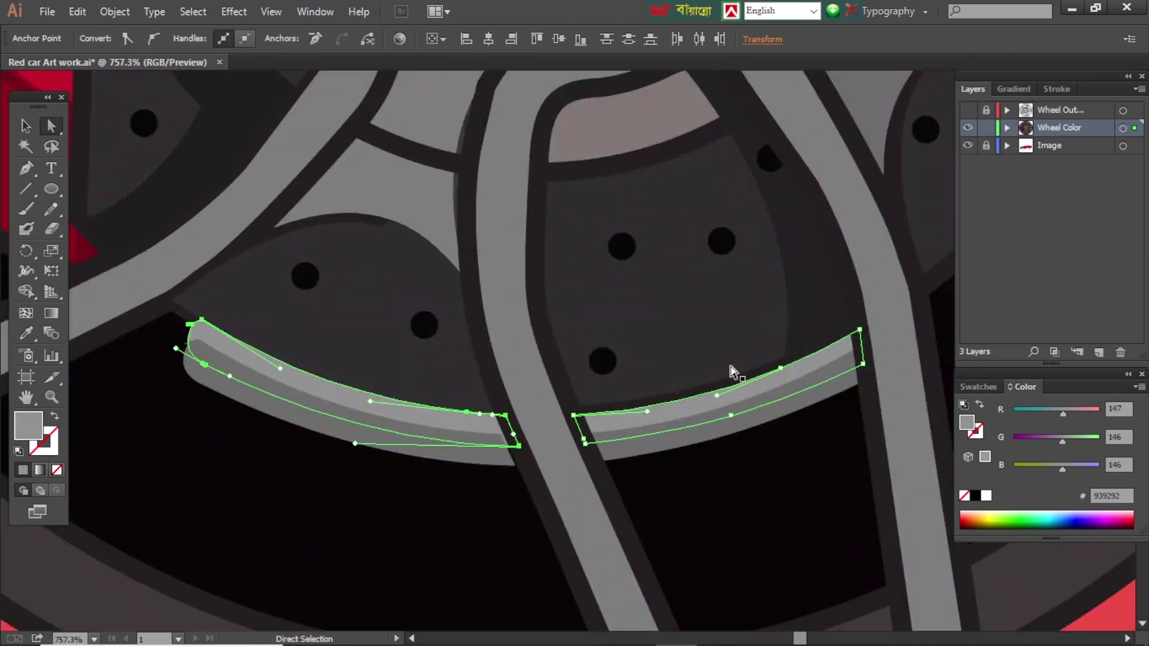
click(731, 416)
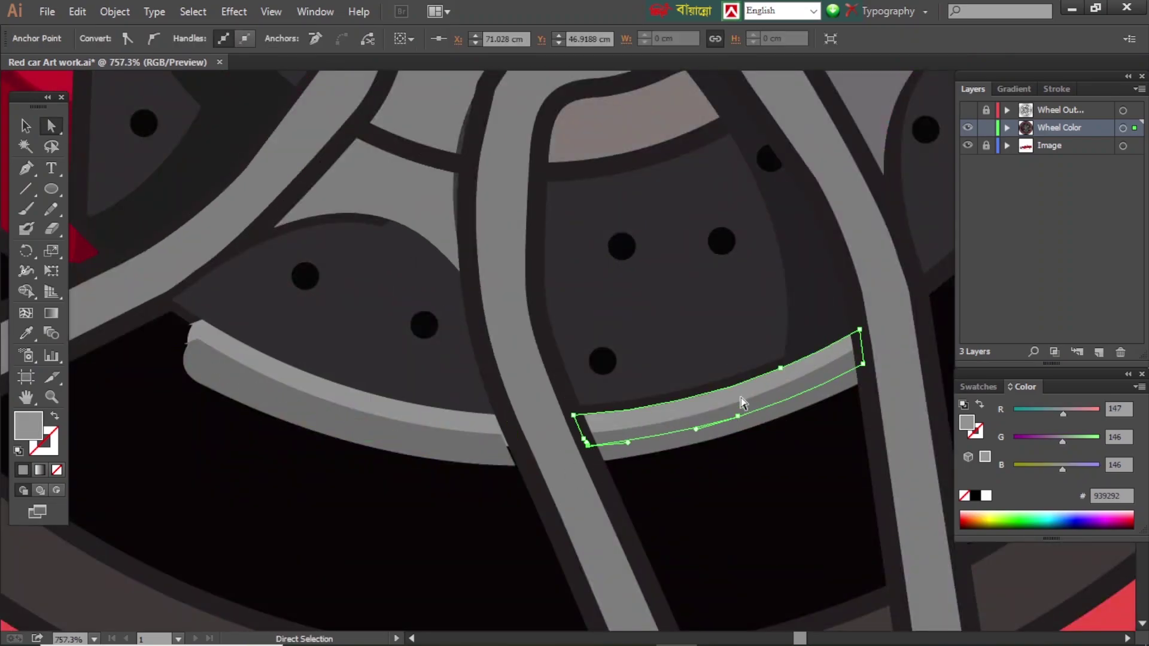
shift+click(712, 440)
key(shift+m)
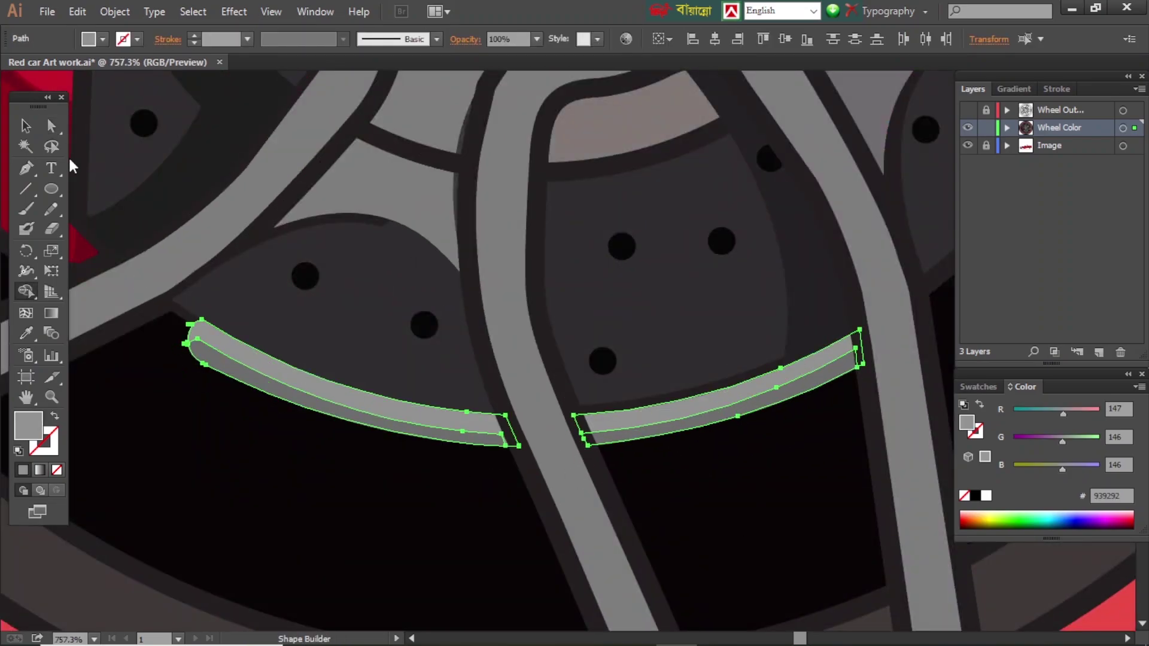
drag(435, 436, 711, 413)
scroll(318, 490, down, 5)
Set the merged band's fill to the darker grey #6D6D6D
key(a)
key(ctrl+shift+a)
scroll(443, 426, up, 5)
click(443, 426)
double_click(28, 425)
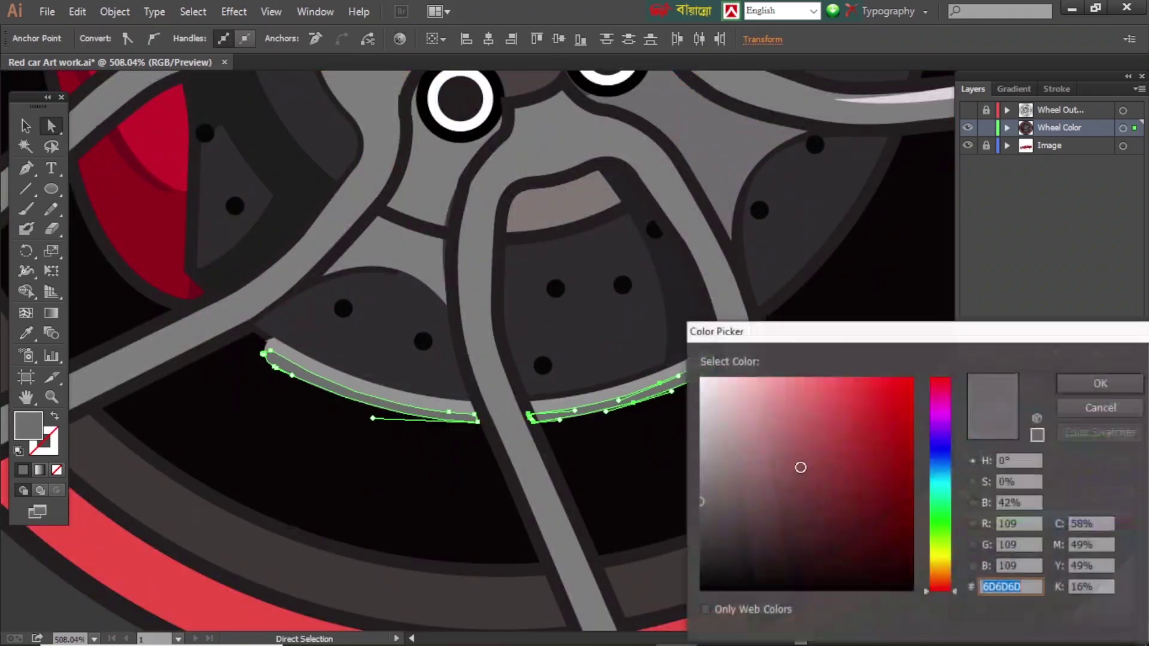
key(Return)
key(ctrl+y)
Draw a curved highlight line on the spoke with no fill and a light grey stroke
key(p)
click(967, 127)
key(ctrl+y)
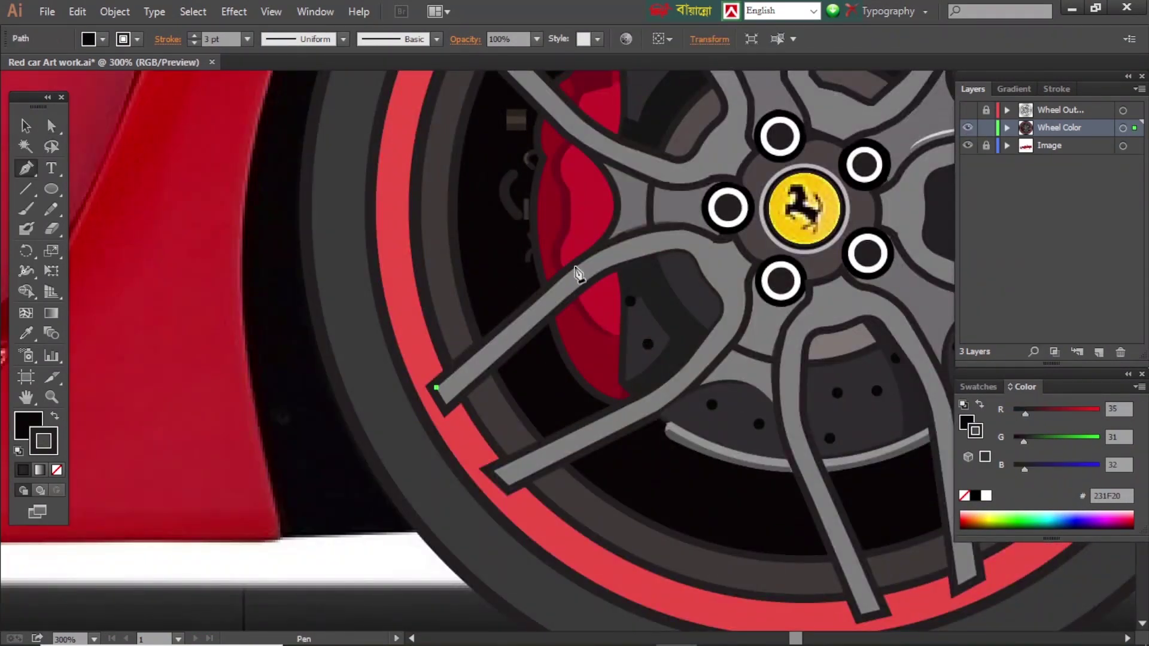
click(561, 279)
drag(667, 231, 682, 228)
click(57, 471)
click(1056, 89)
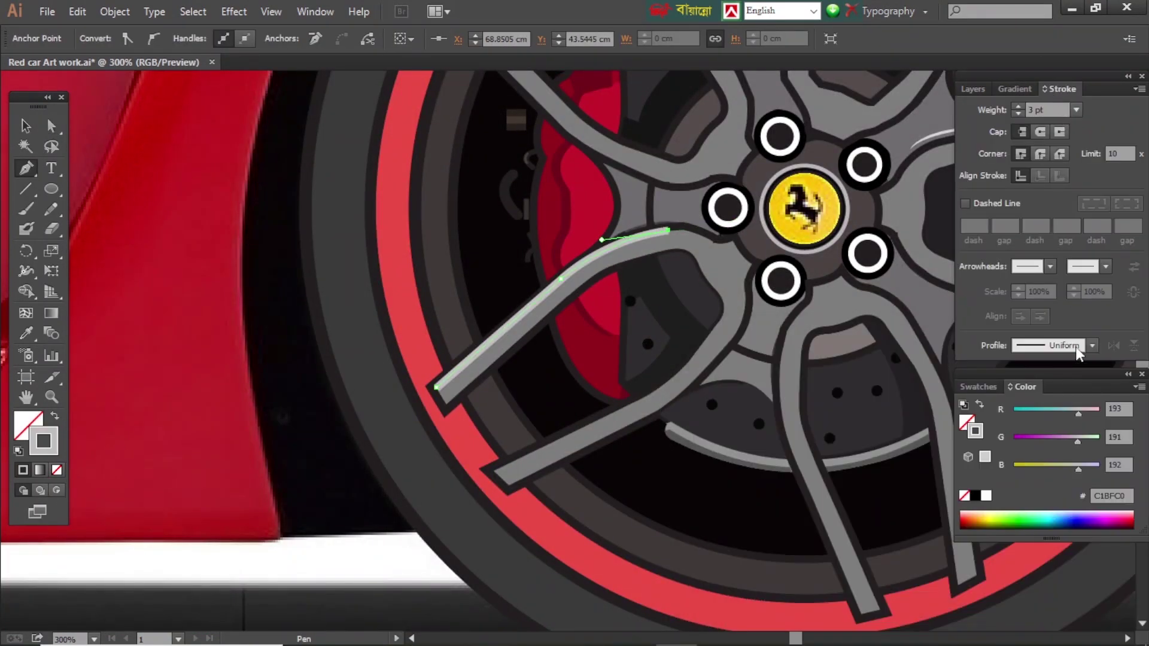
click(1091, 345)
key(ctrl+shift+a)
Add a highlight along the lower spoke with a 2 pt tapered light grey stroke
drag(498, 472, 451, 568)
click(450, 572)
click(584, 505)
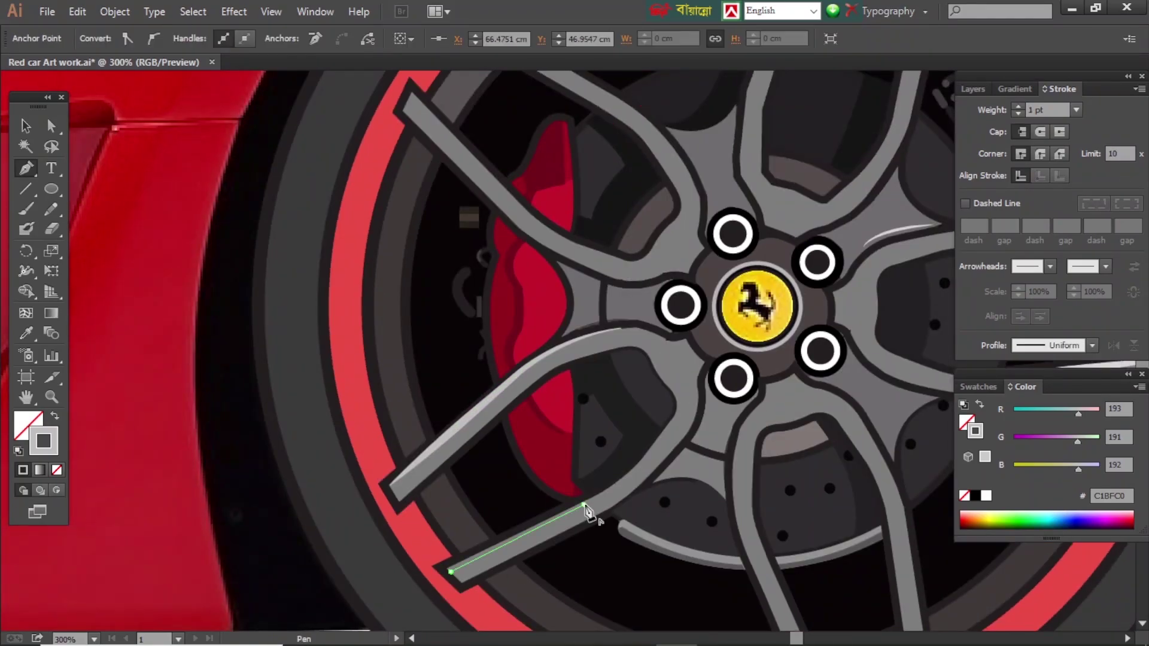
click(1018, 113)
click(1092, 345)
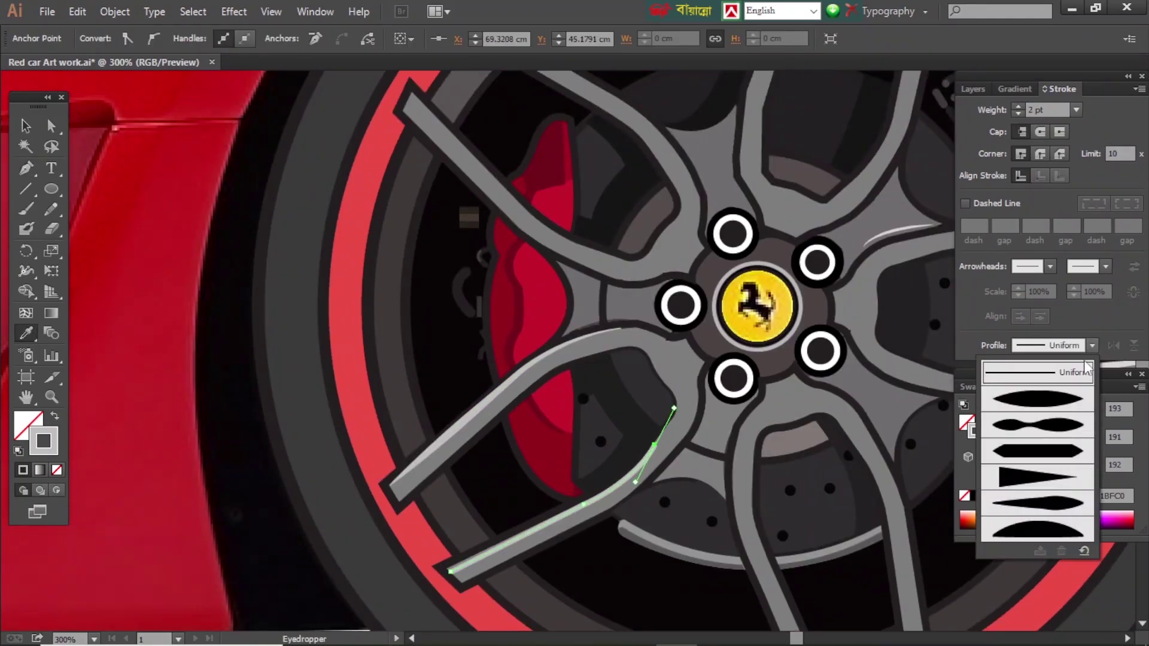
click(1053, 500)
scroll(482, 449, down, 5)
scroll(482, 448, up, 3)
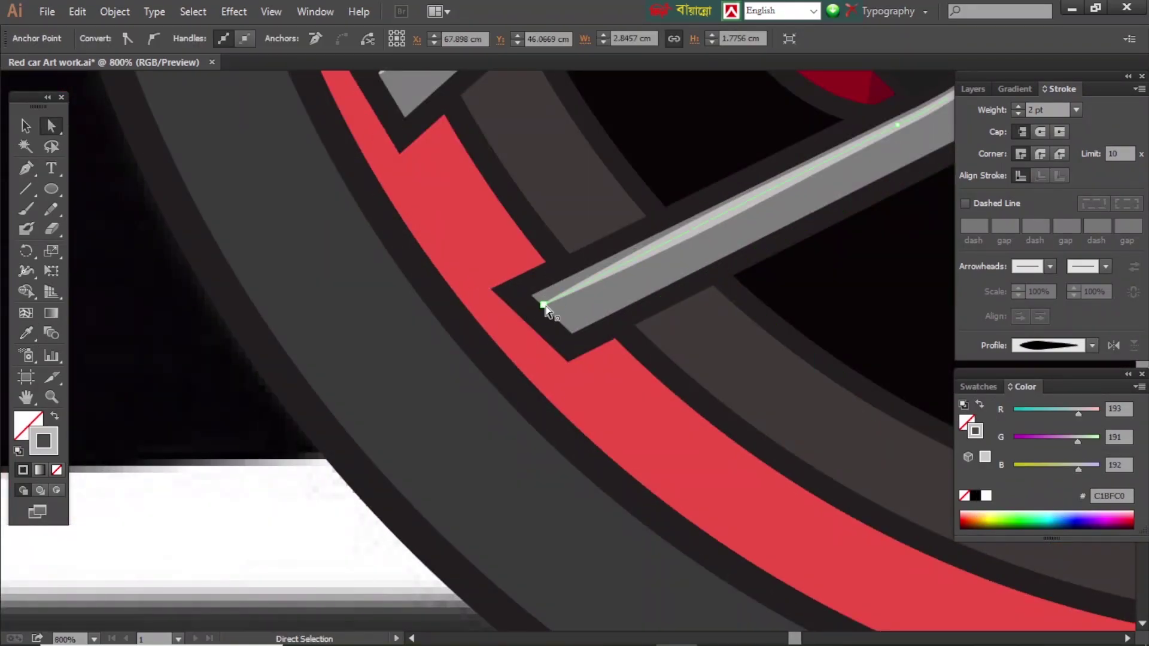
key(shift+w)
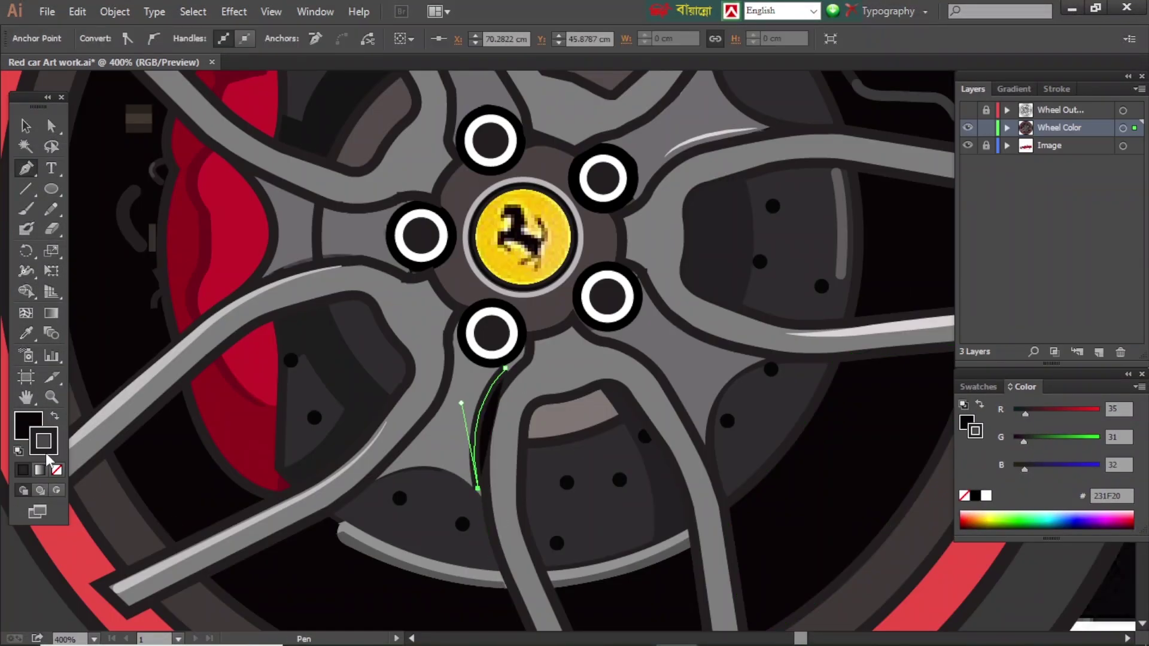
ctrl+click(805, 544)
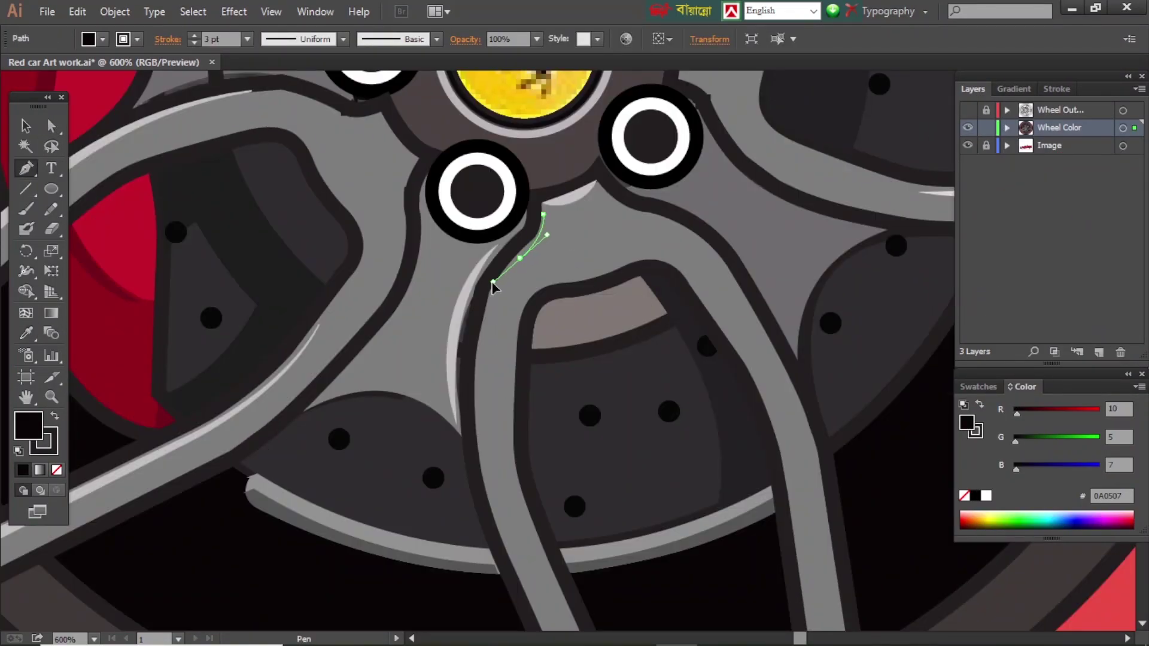
Continue the highlight down the spoke with no fill and a light grey stroke
click(499, 554)
click(455, 309)
click(544, 214)
double_click(43, 441)
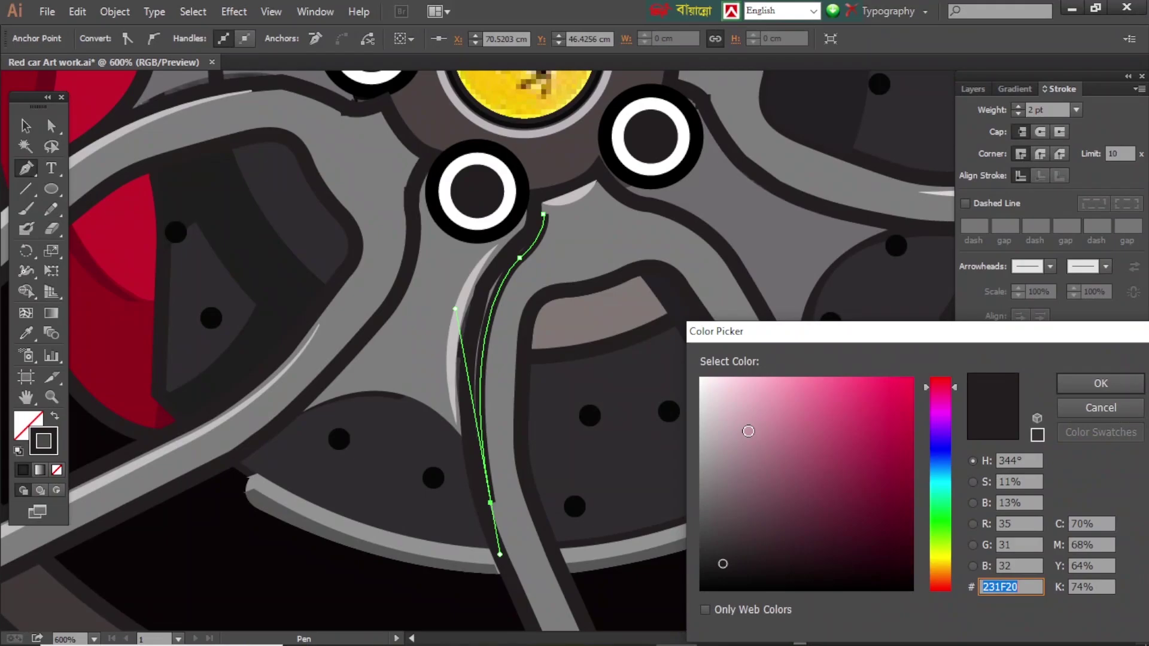
key(Return)
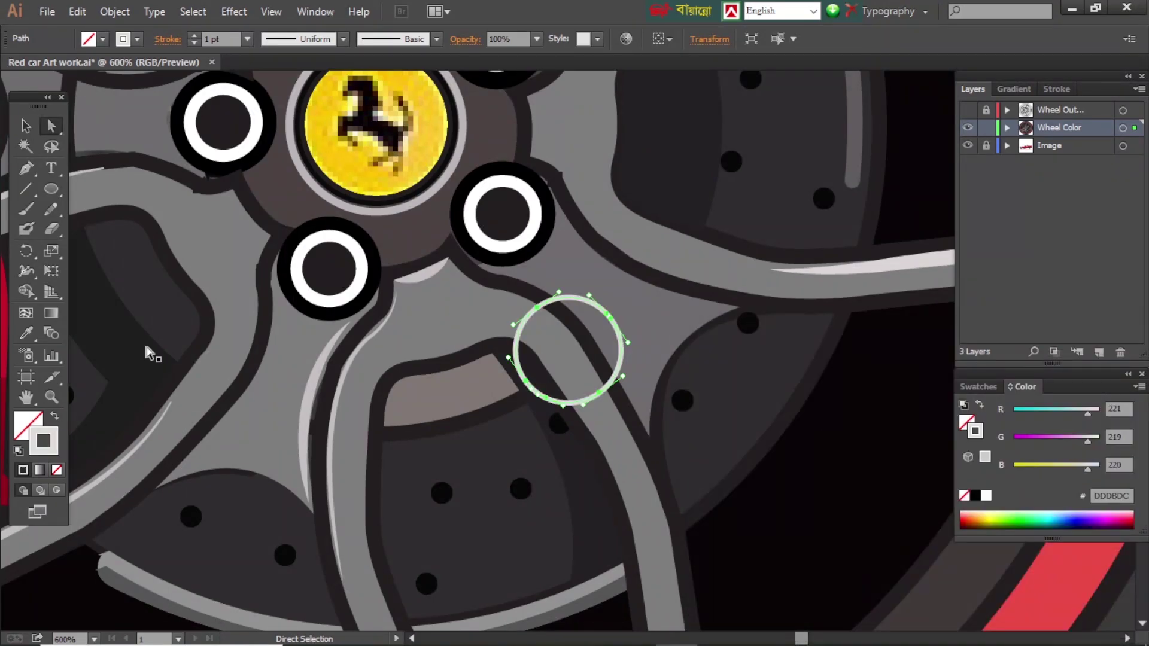
Alt-drag copies of the grey ring under the lug nuts
drag(526, 177, 514, 165)
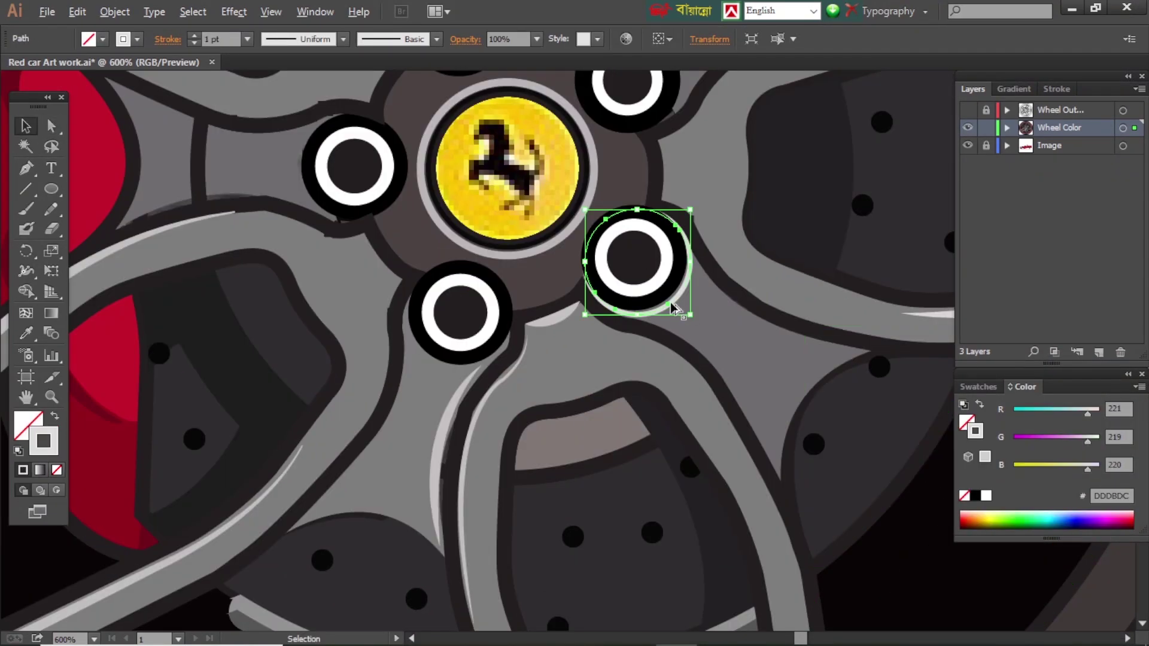
drag(670, 303, 494, 355)
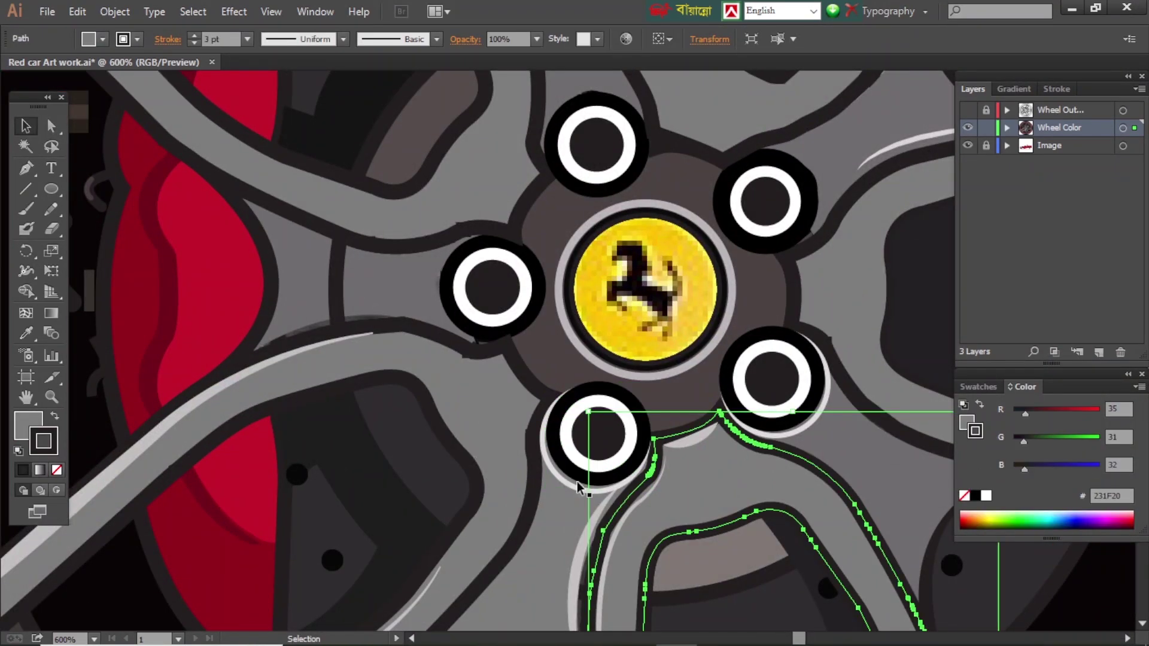
click(576, 481)
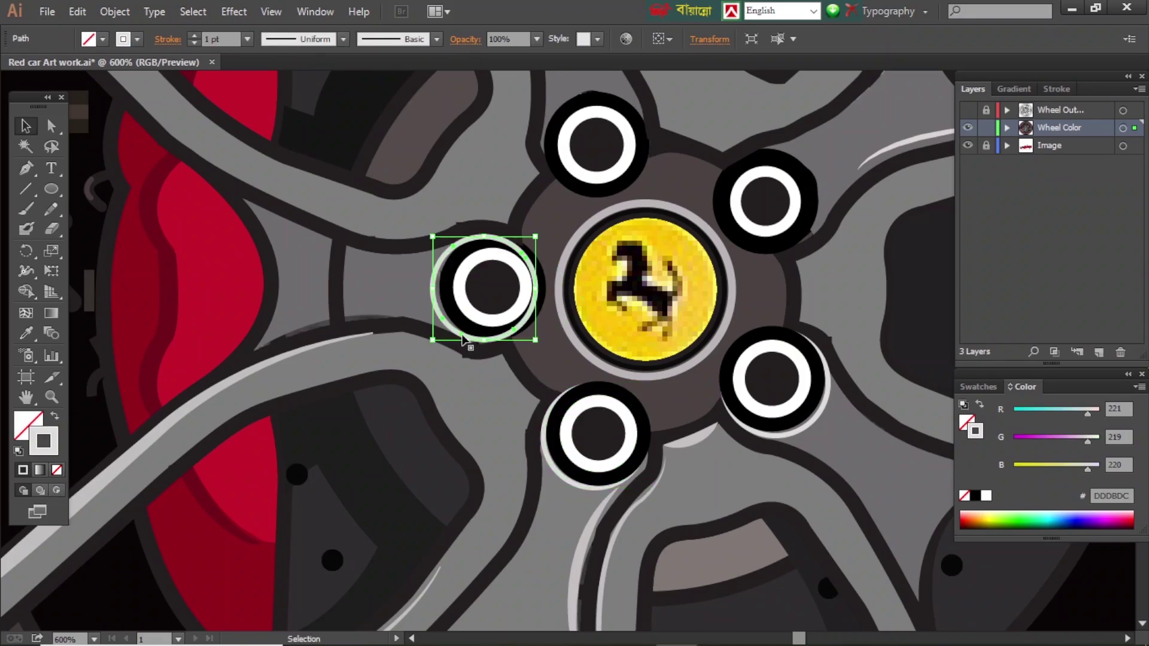
drag(765, 240, 603, 190)
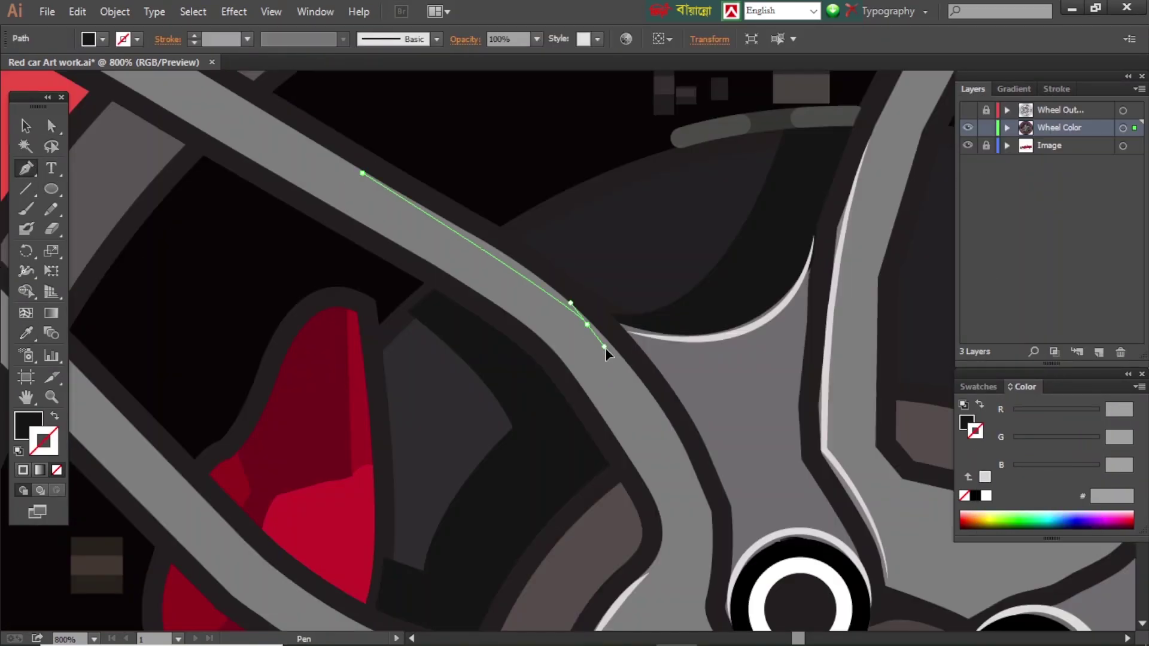
Add light grey highlights along the upper spoke and around its inner edge
click(664, 400)
click(700, 491)
click(26, 333)
click(690, 338)
click(1056, 89)
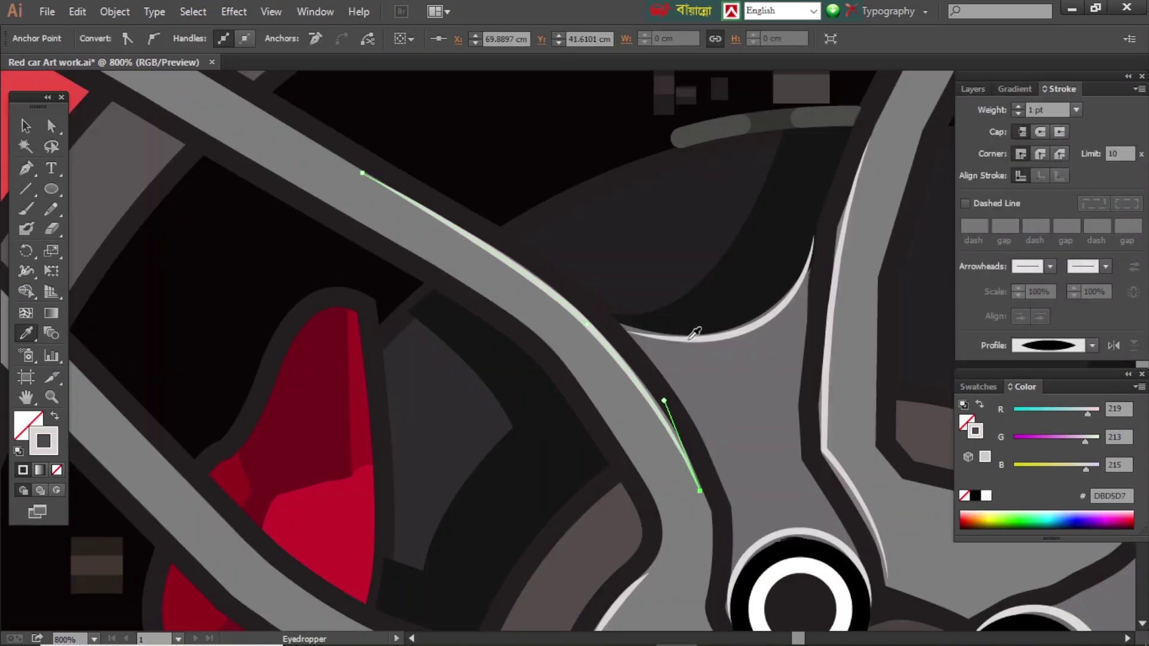
click(405, 243)
drag(568, 364, 610, 423)
click(658, 498)
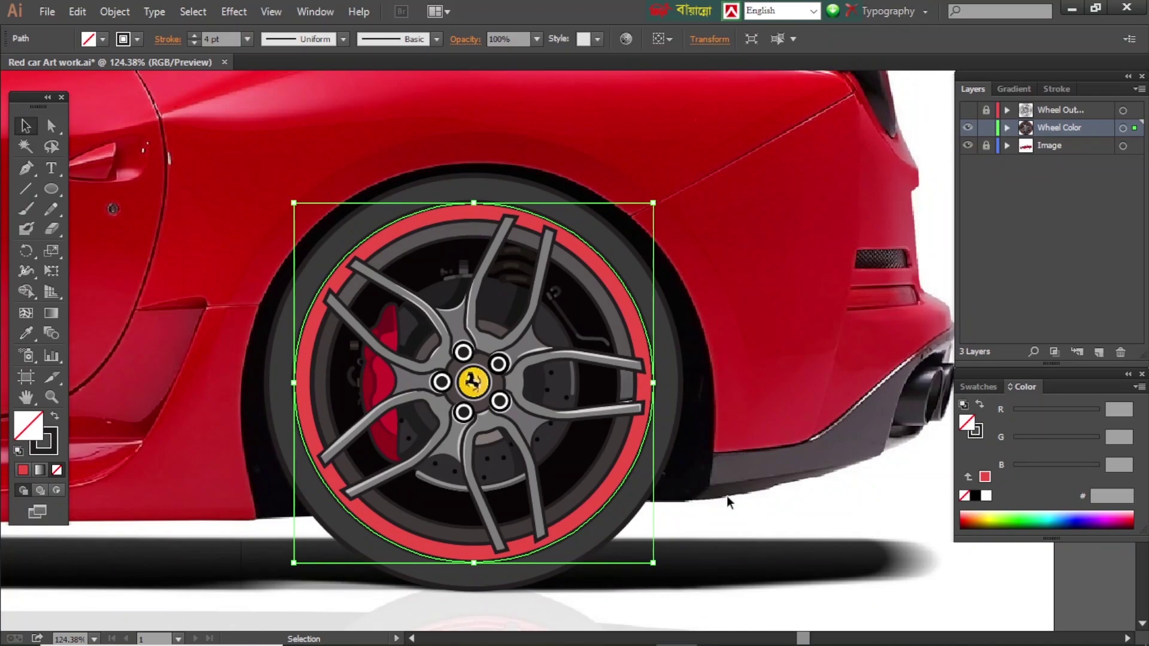
Give the rim stripe a dark red stroke reduced to 3 pt
double_click(975, 429)
click(882, 456)
key(Return)
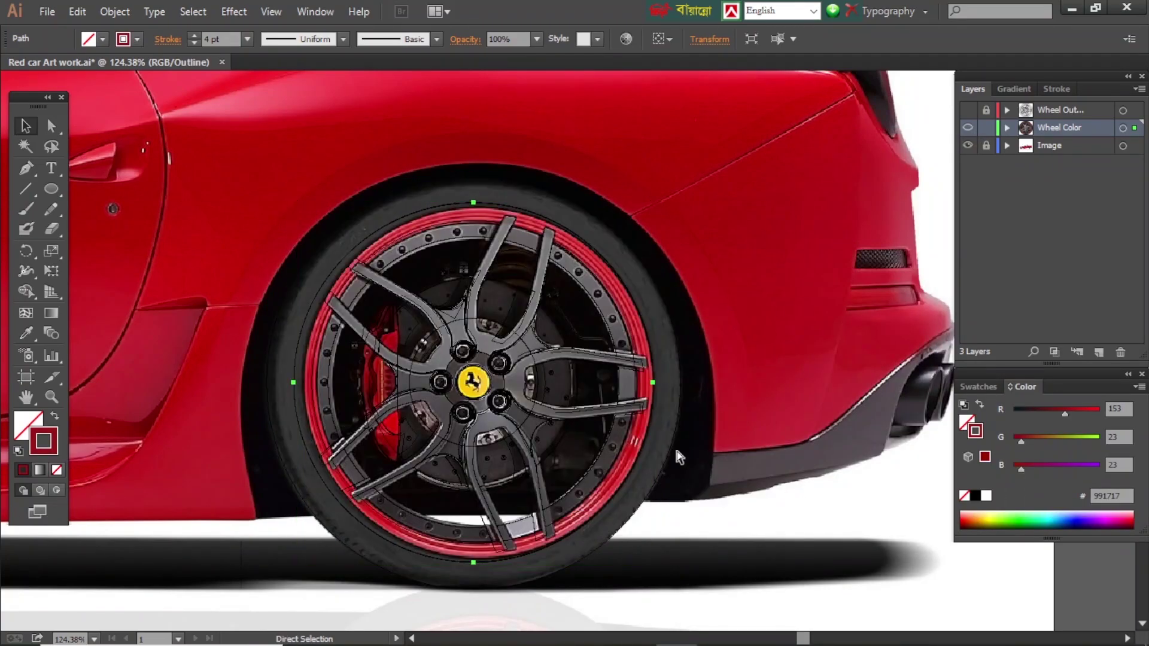
key(ctrl+y)
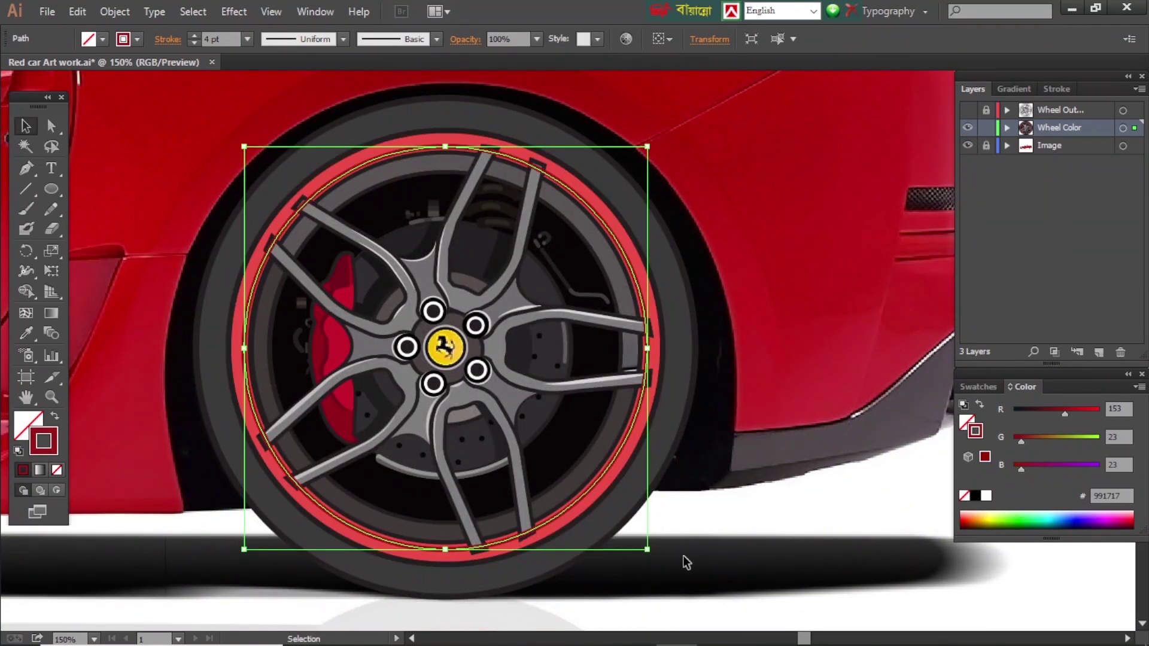
key(ctrl+plus)
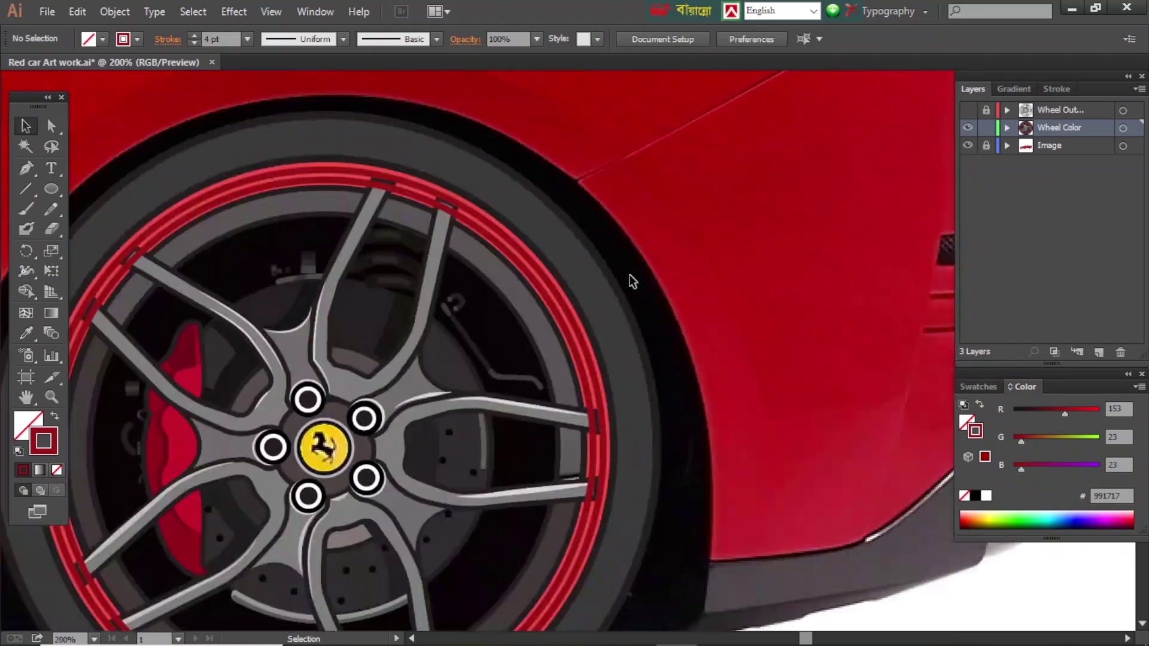
click(1057, 88)
click(1018, 113)
click(1026, 580)
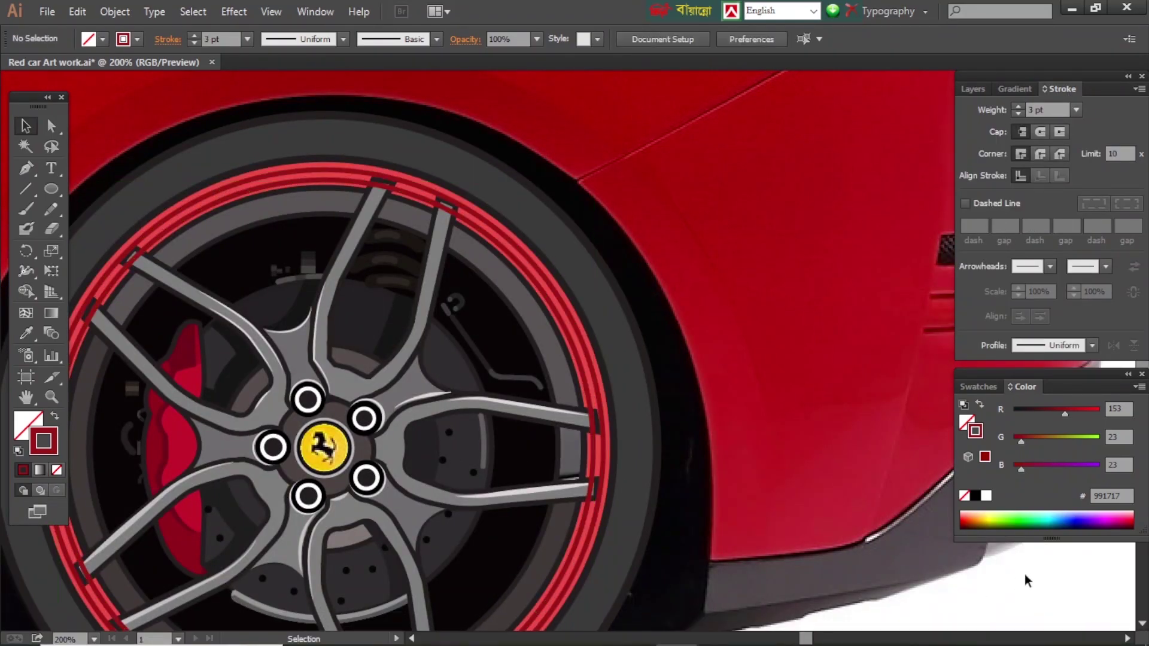
Zoom in and check the right, downward, lower-left and upper-left spoke paths
key(ctrl+0)
drag(328, 395, 799, 494)
click(566, 383)
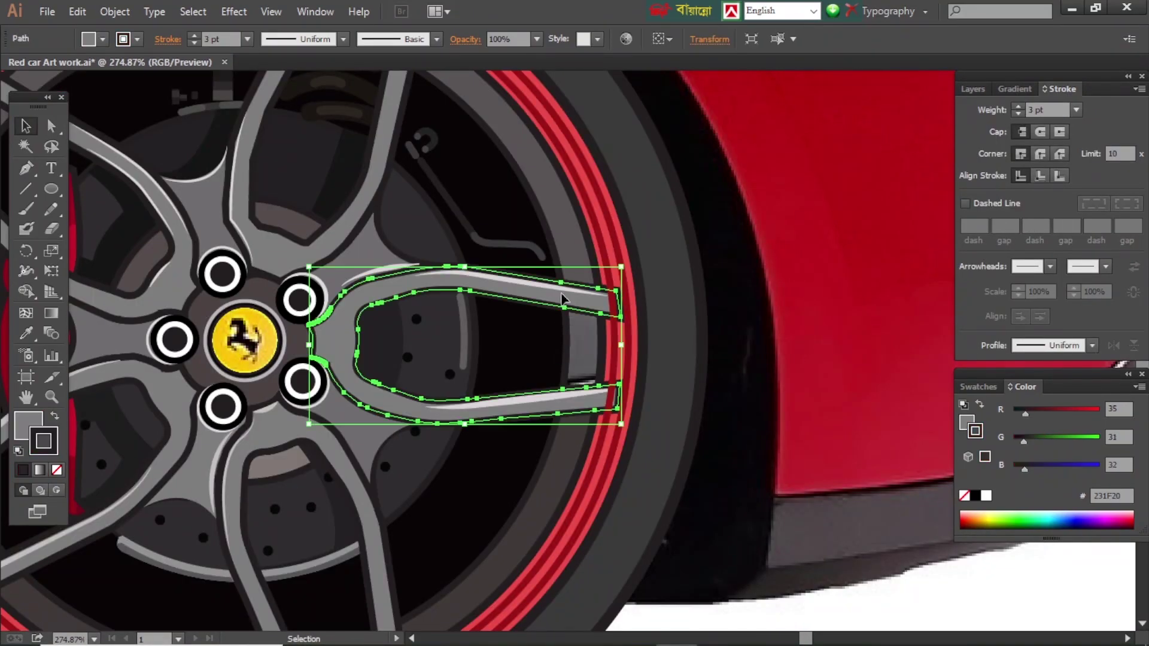
scroll(725, 431, down, 3)
scroll(598, 359, down, 2)
click(248, 212)
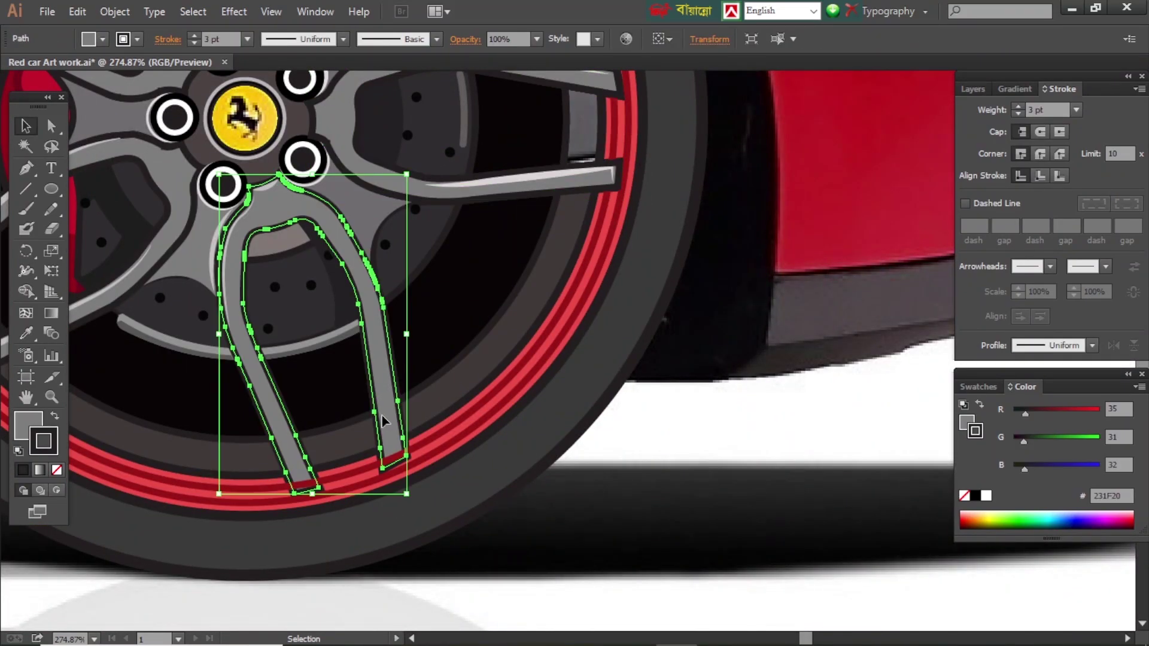
scroll(440, 513, left, 10)
scroll(440, 513, up, 2)
click(836, 235)
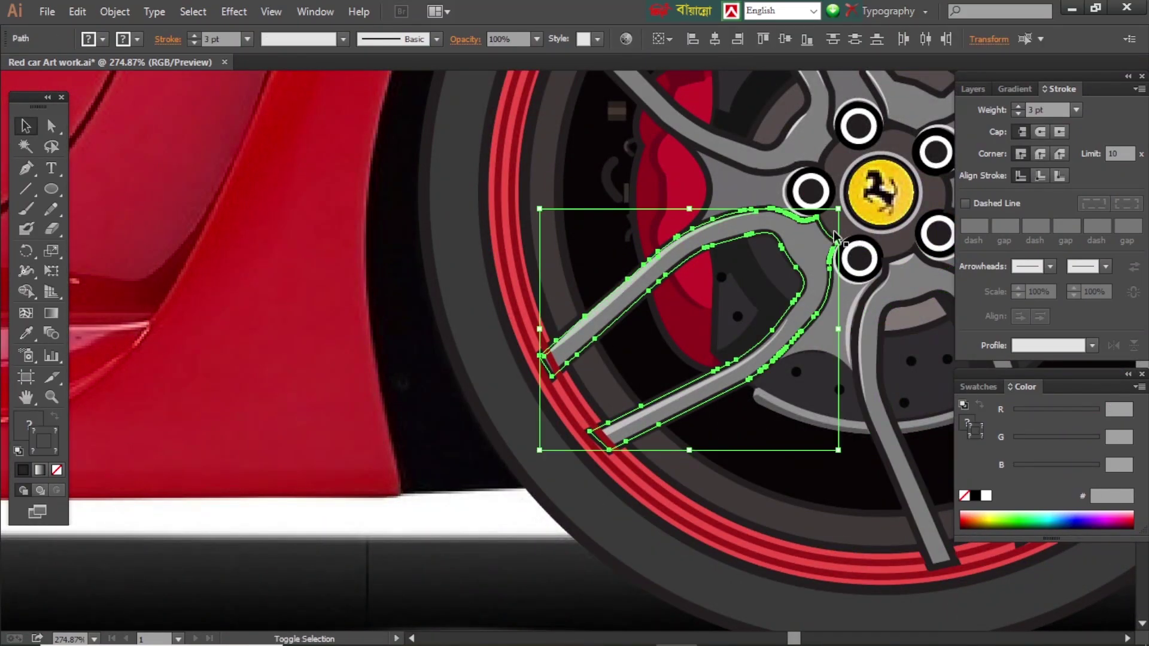
scroll(748, 155, up, 3)
scroll(701, 262, up, 2)
scroll(701, 262, right, 2)
click(702, 262)
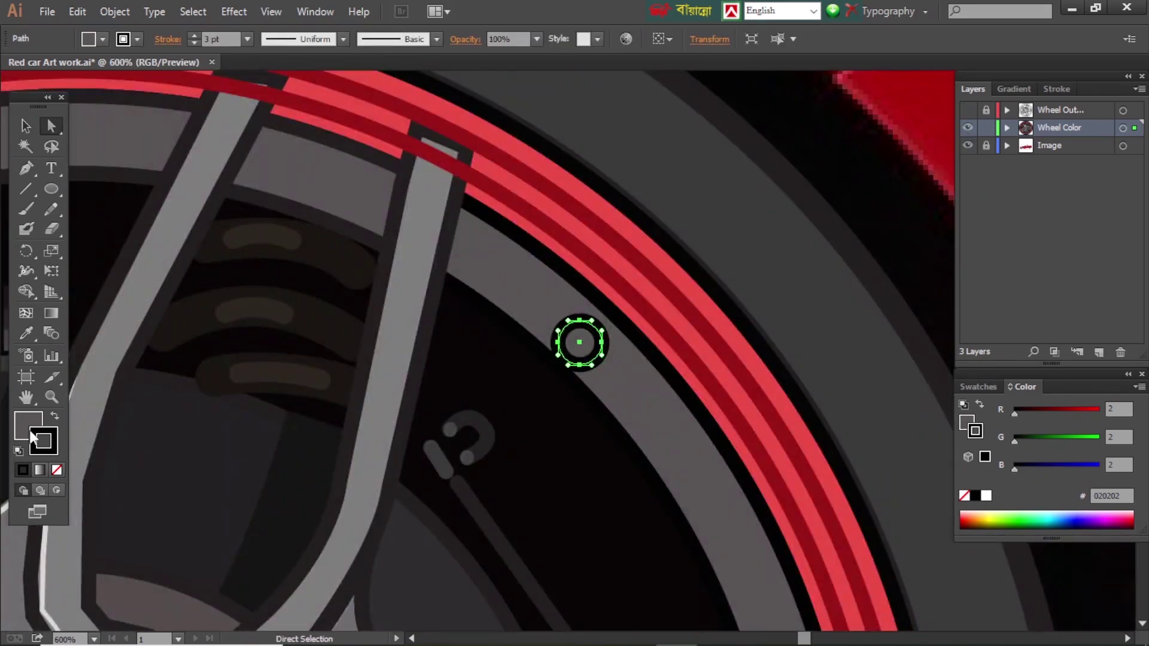
Make the bolt a black circle with a smaller grey inner circle
key(shift+x)
ctrl+click(967, 127)
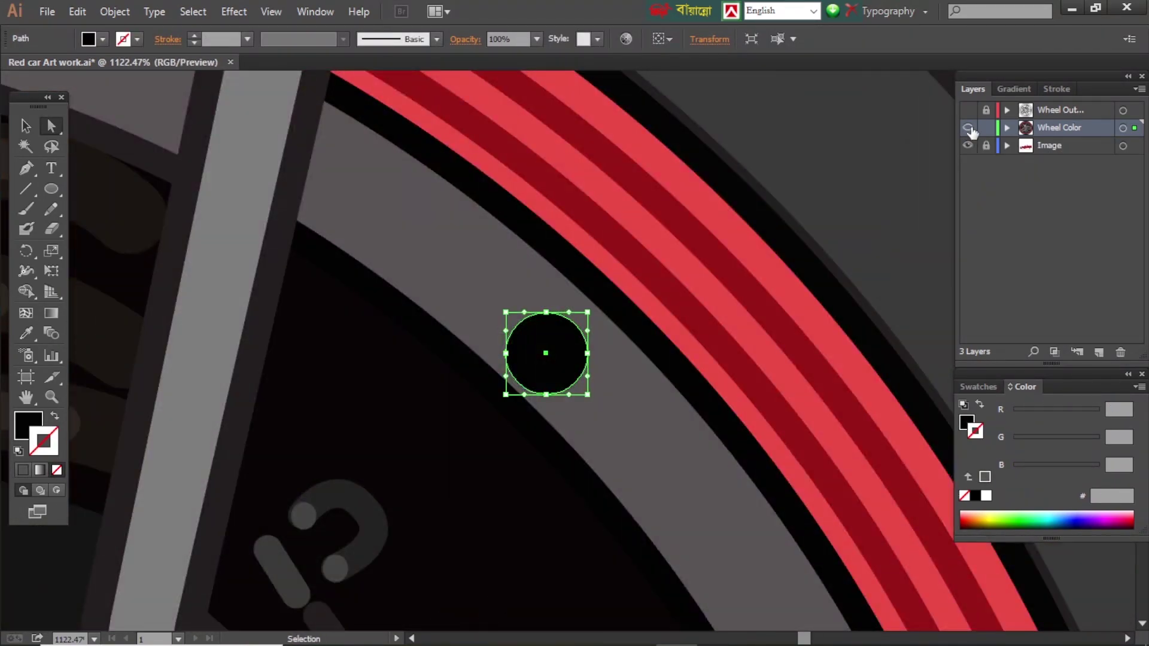
double_click(28, 426)
click(1101, 380)
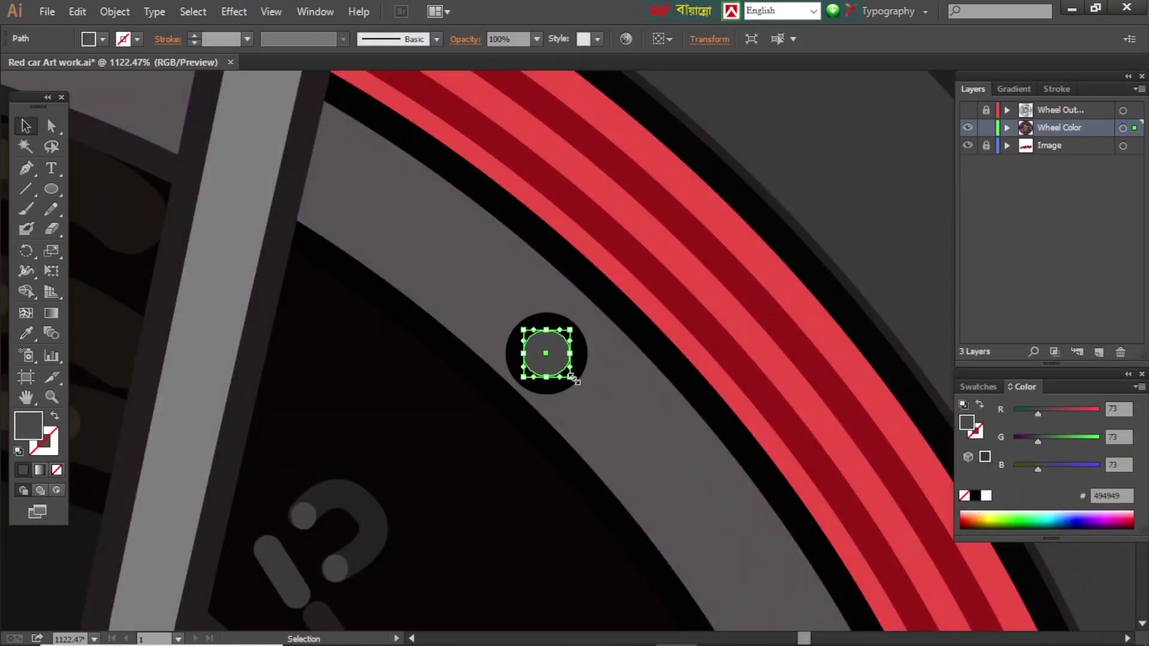
drag(588, 394, 567, 374)
scroll(552, 358, up, 3)
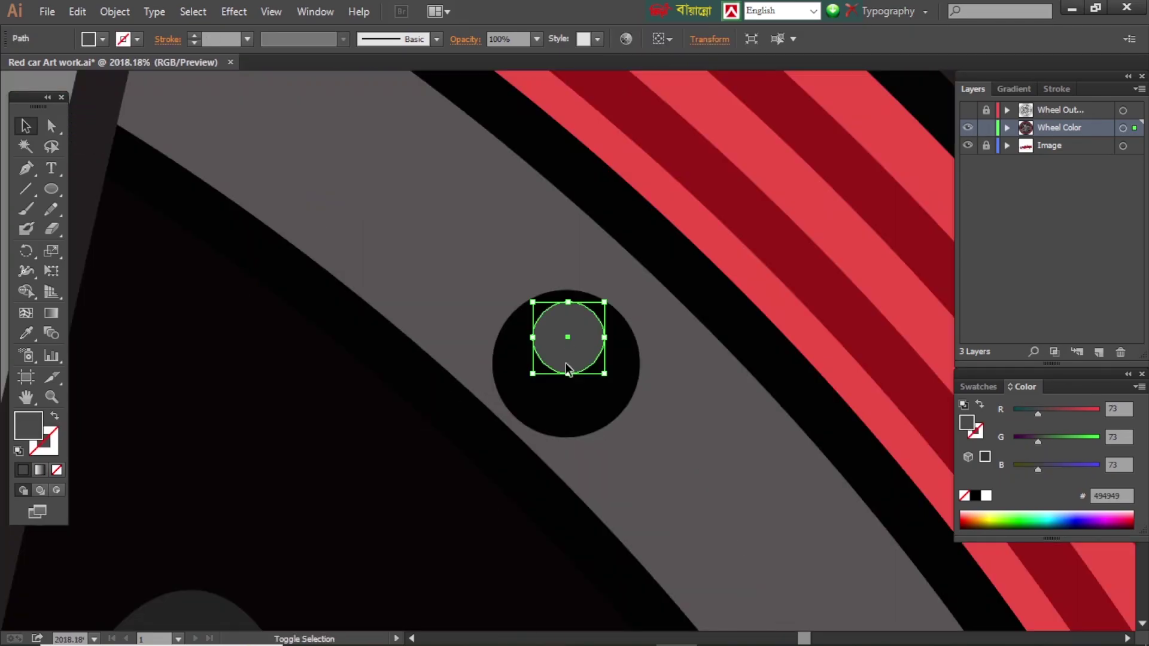
key(a)
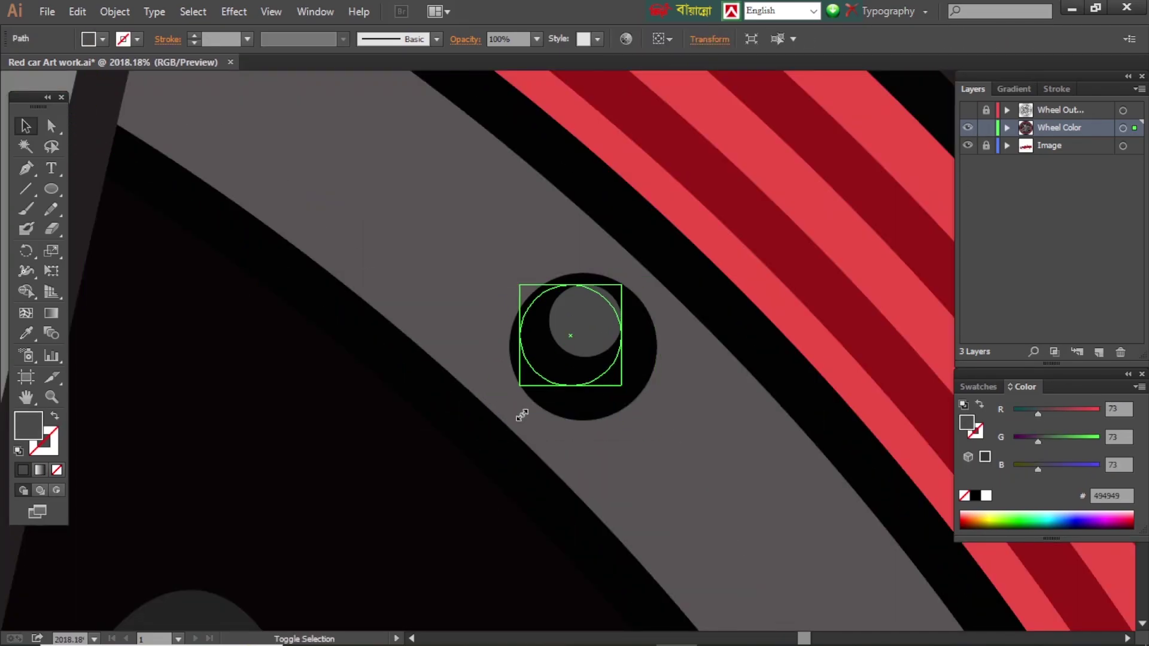
drag(521, 414, 564, 354)
key(ctrl+y)
click(585, 358)
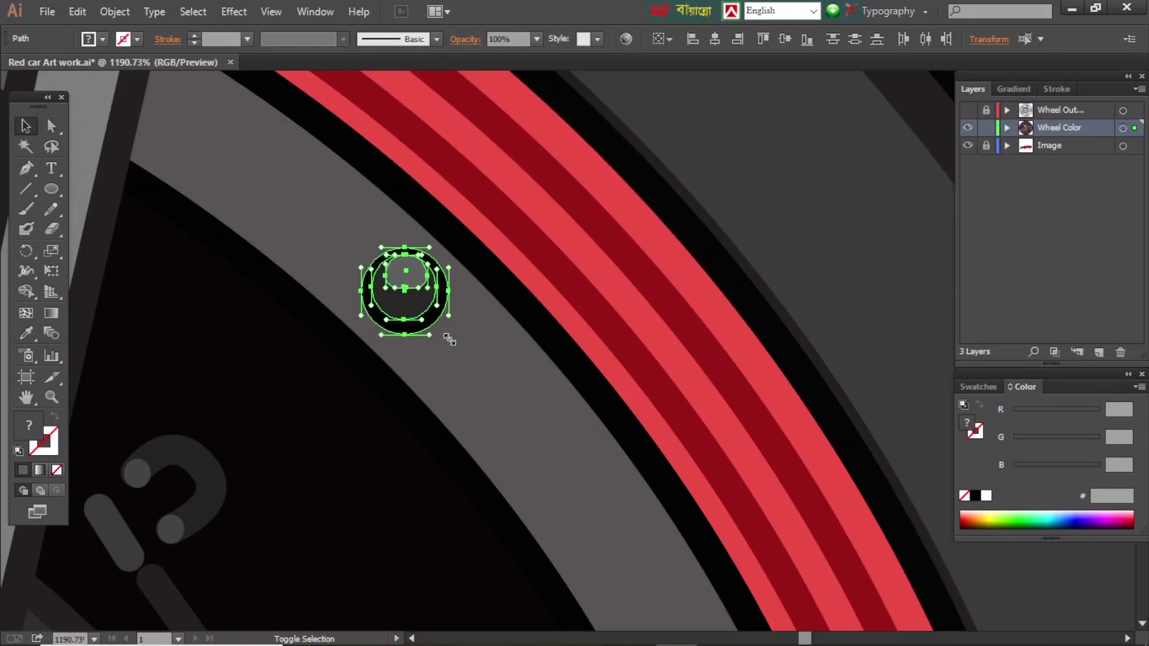
Select the finished bolt group and copy it to the next rim hole
ctrl+click(968, 127)
click(405, 290)
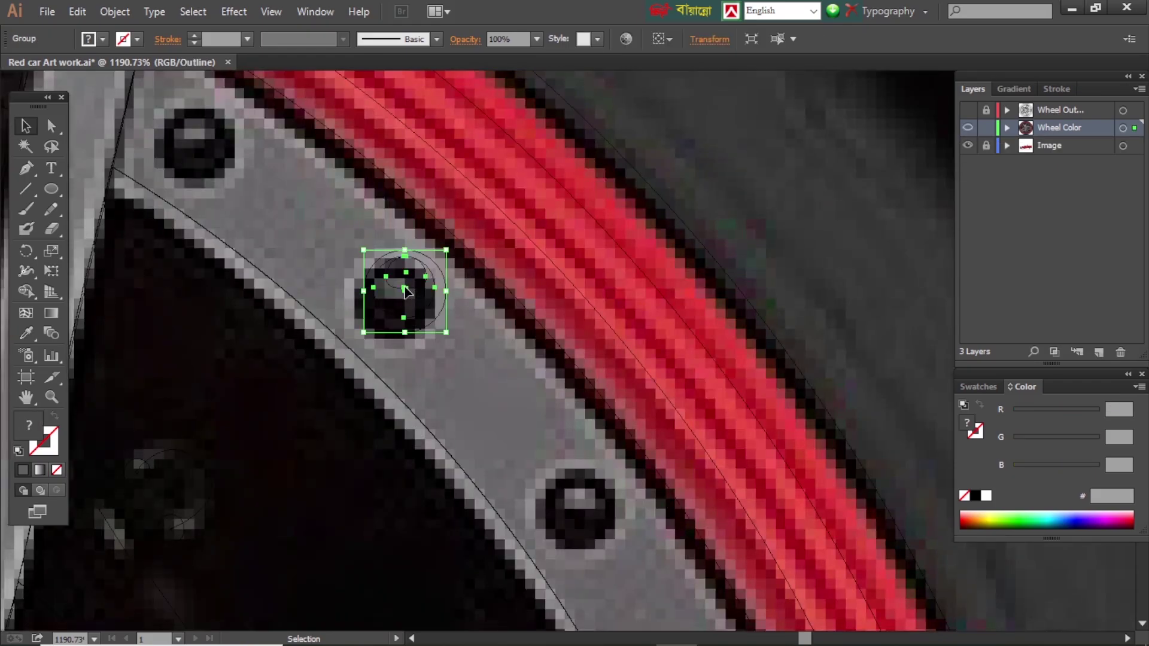
key(ctrl+minus)
key(ctrl+minus)
key(ctrl+minus)
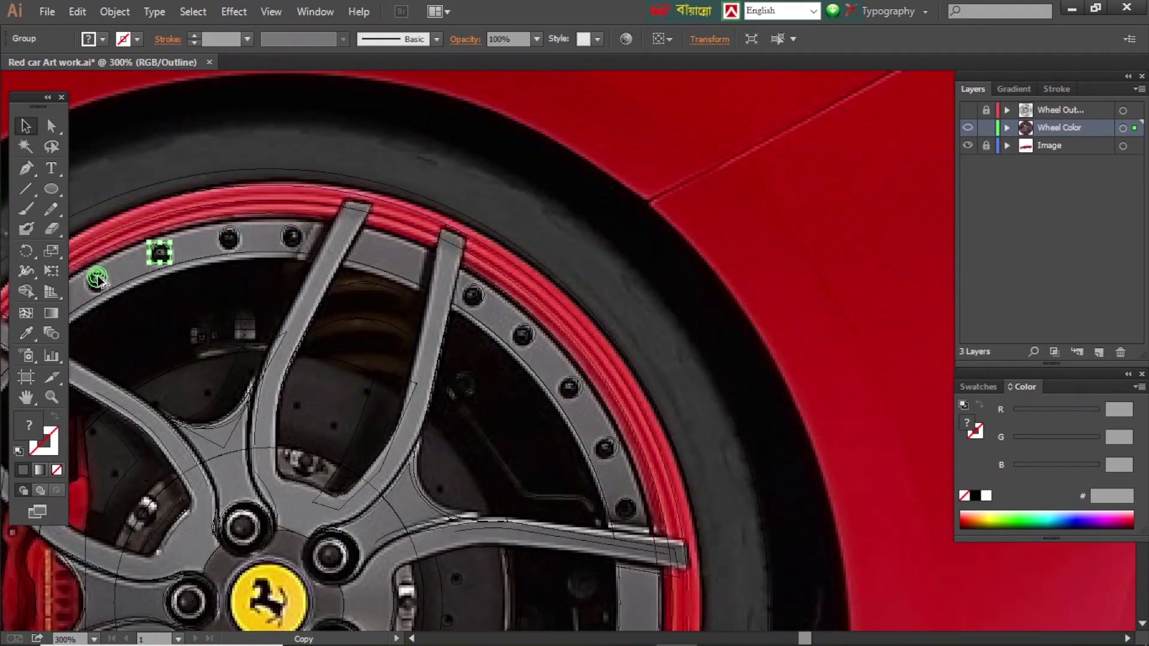
key(ctrl+y)
drag(96, 281, 424, 217)
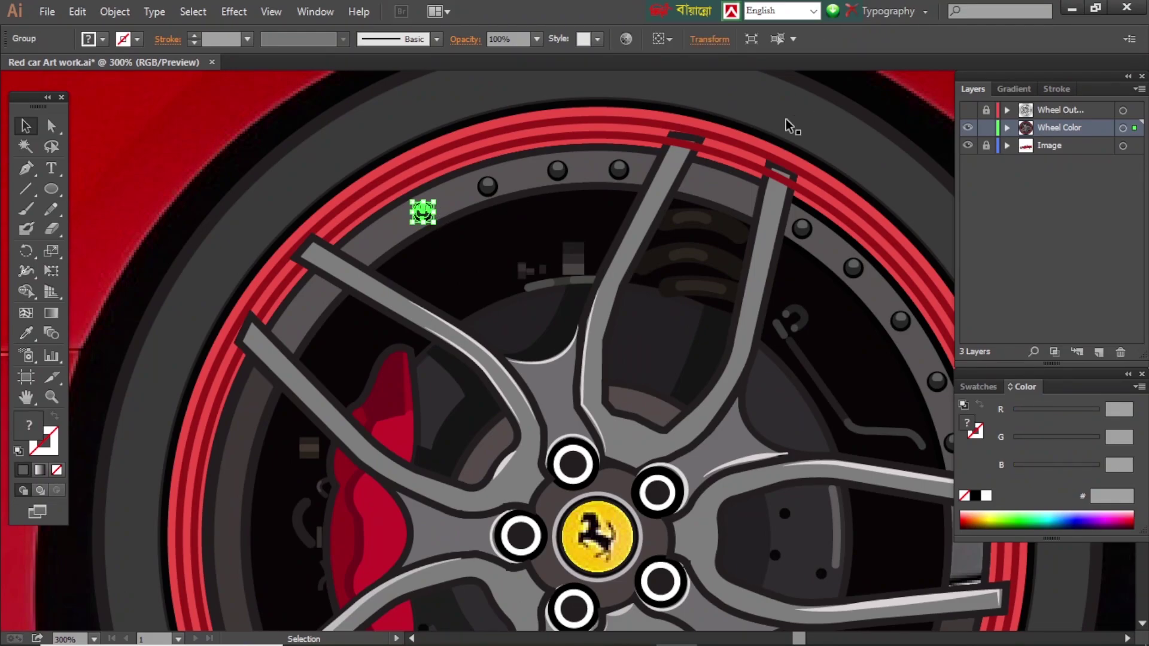
click(488, 182)
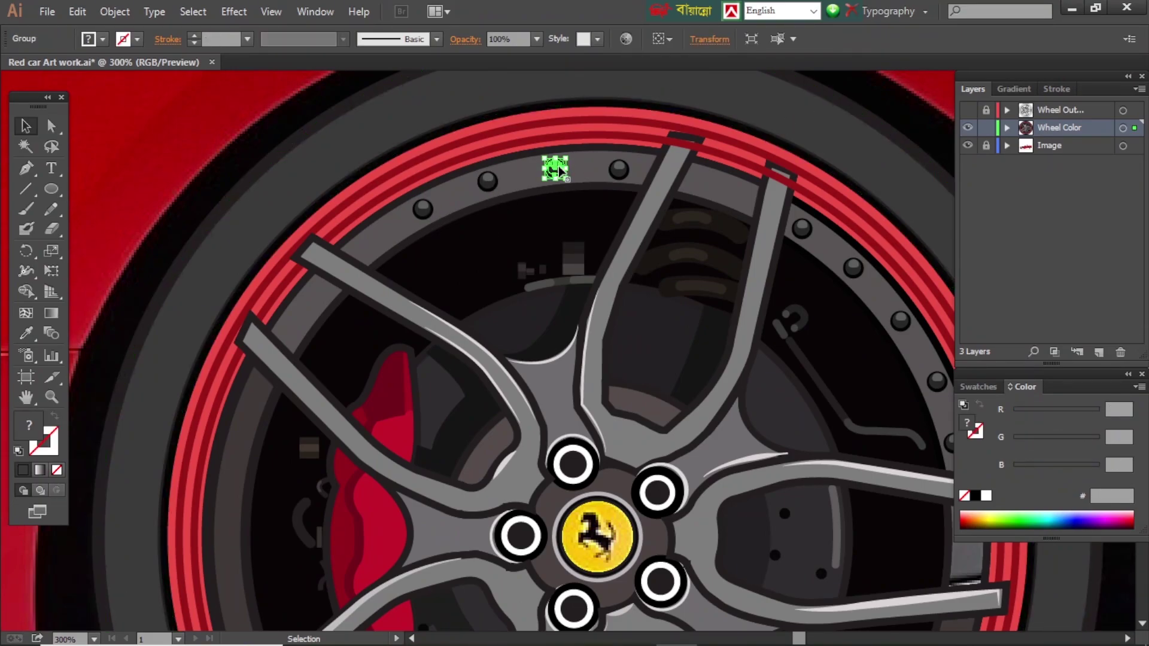
click(423, 211)
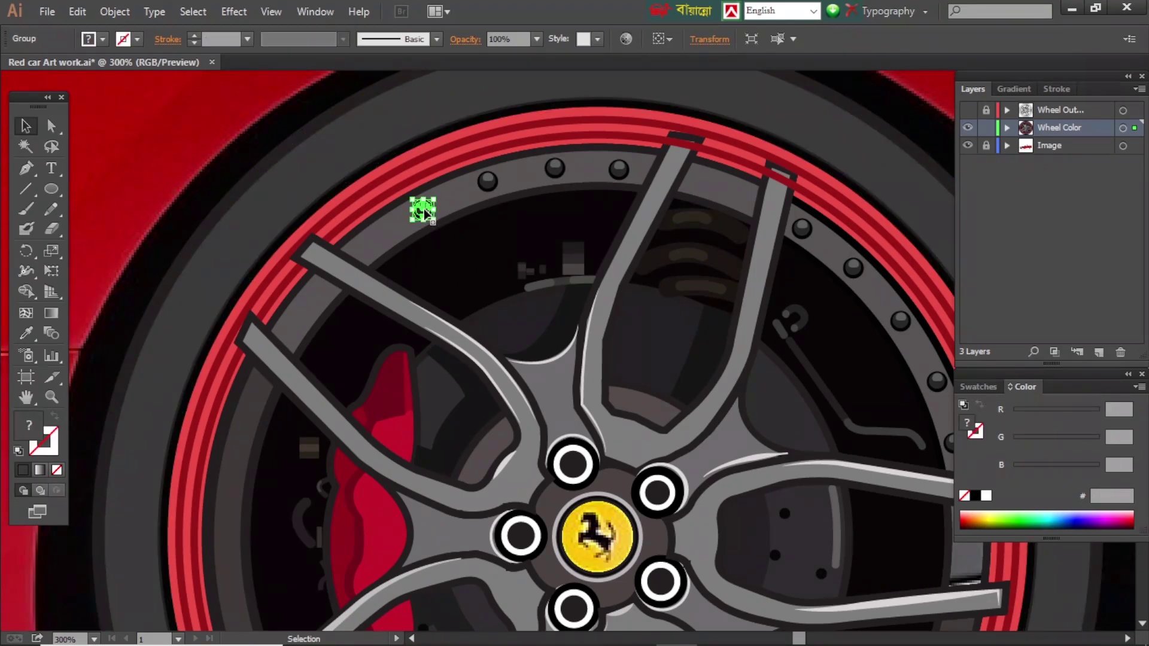
Rotate-copy the bolt around the wheel centre and repeat with Ctrl+D around the rim
alt+click(602, 541)
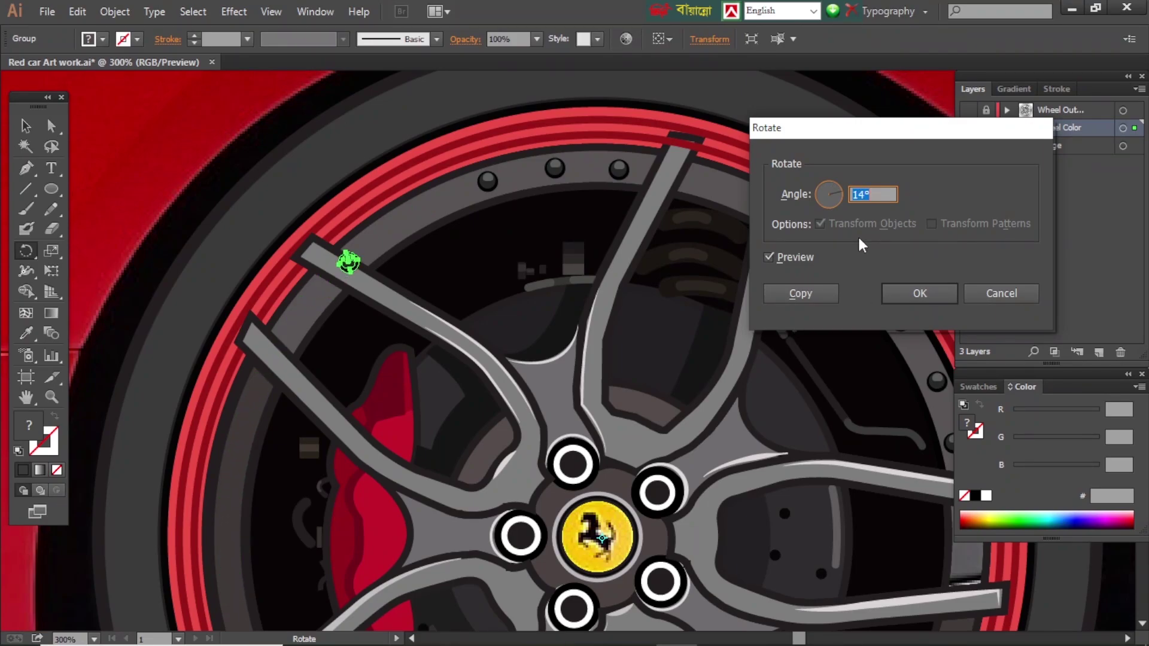
click(801, 293)
click(968, 128)
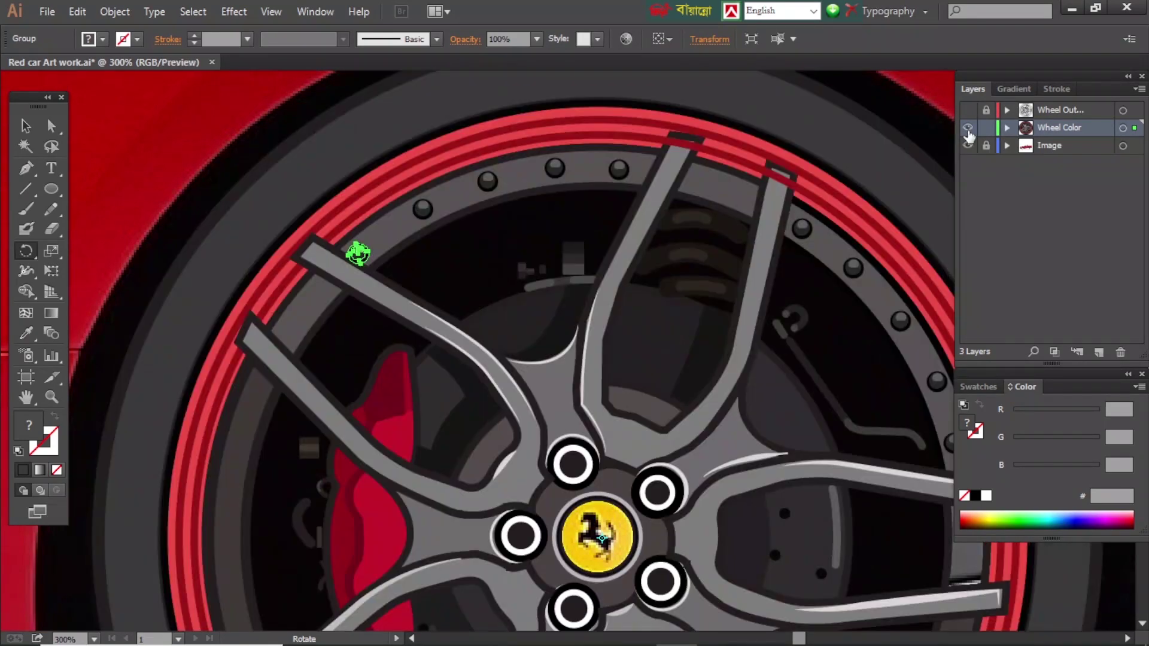
key(ctrl+minus)
key(ctrl+minus)
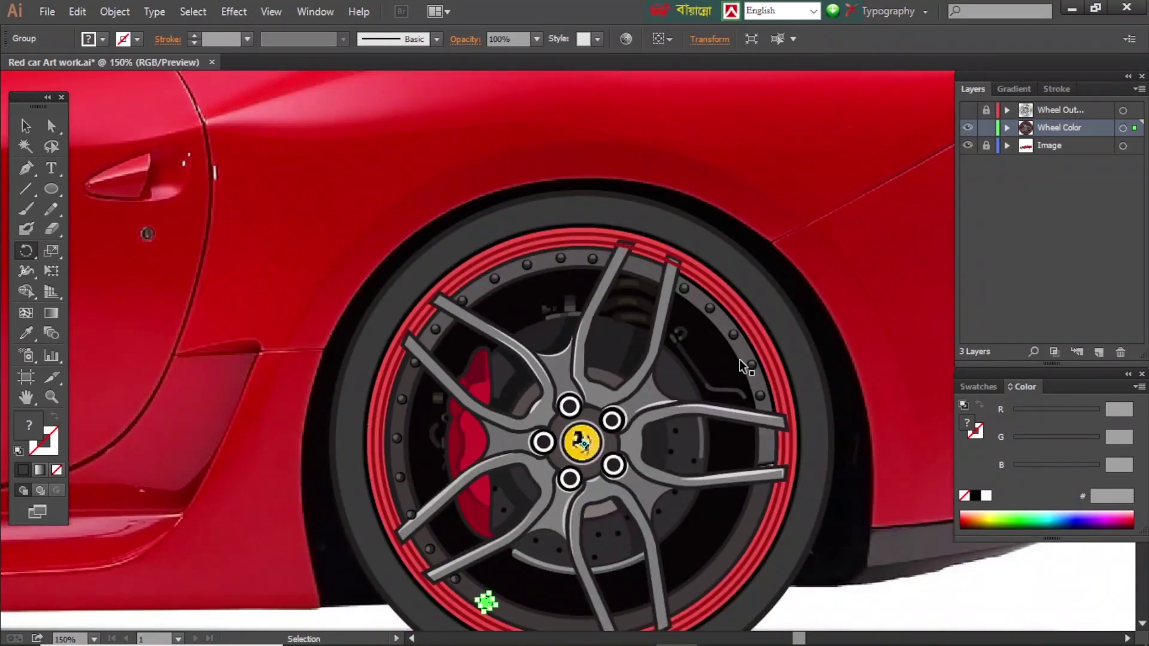
key(ctrl+d)
key(ctrl+d)
key(ctrl+d)
key(ctrl+d)
key(ctrl+d)
Undo the extra bolt copy and trim the grey shape where it overlaps the spoke
key(ctrl+z)
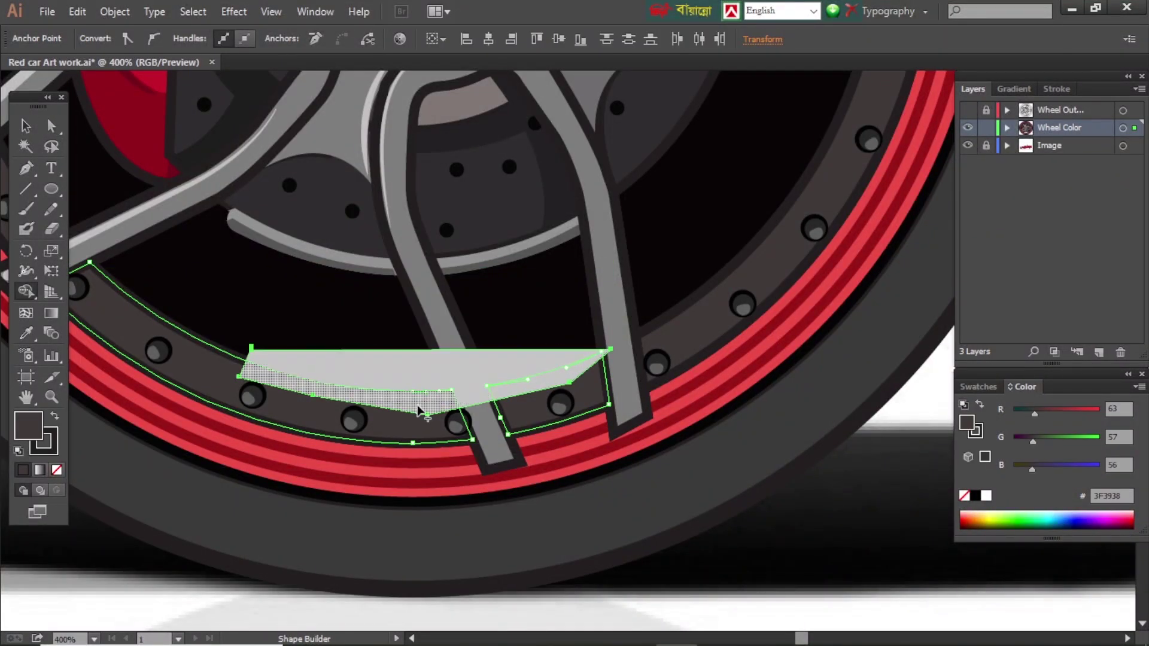
key(shift+m)
ctrl+shift+click(491, 437)
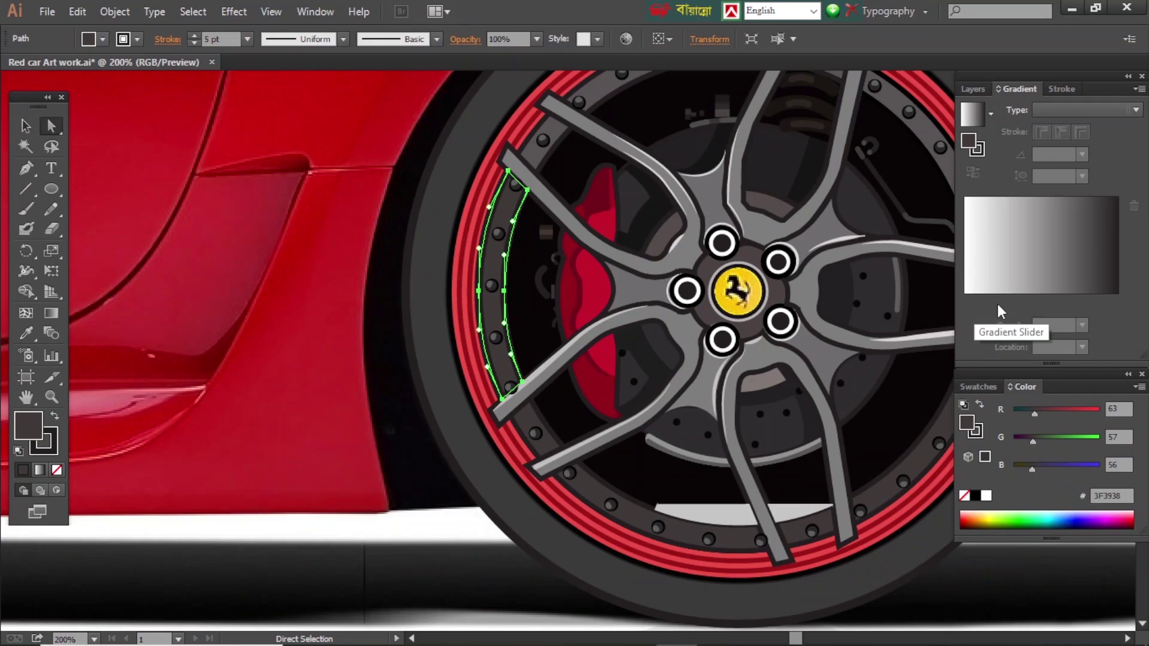
Shade the rim arc with a 90° linear grey gradient with a darkened left stop
click(996, 300)
double_click(964, 301)
drag(1053, 363, 1032, 364)
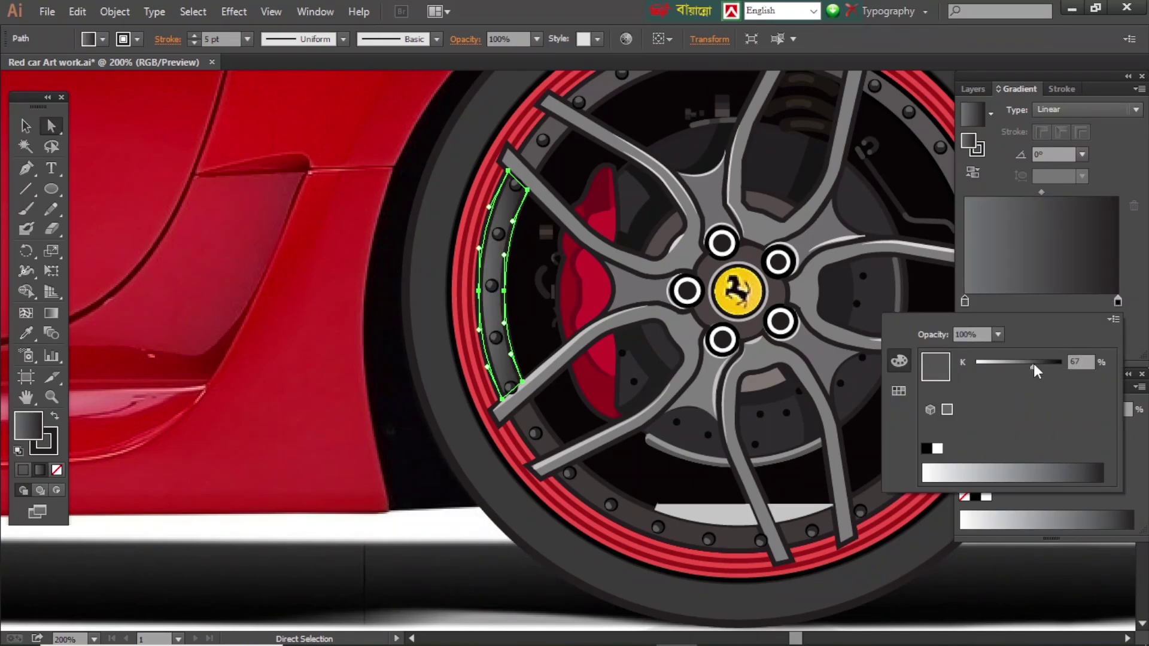
drag(507, 229, 505, 227)
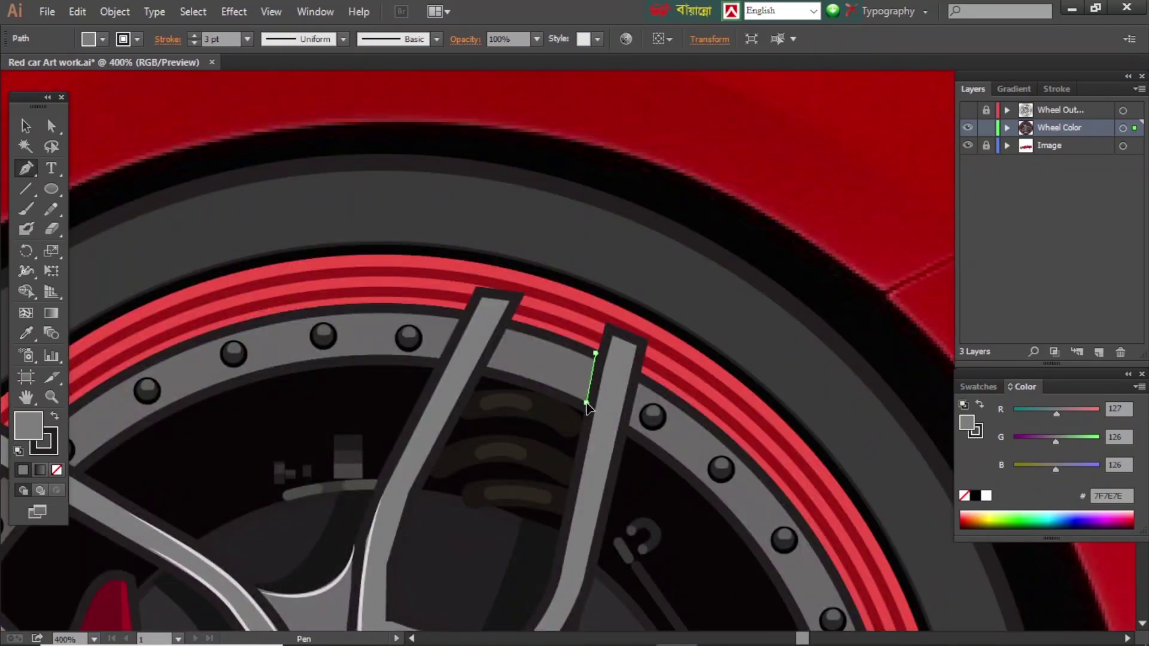
Remove the stroke from the dark panel shape between the spokes
key(x)
key(slash)
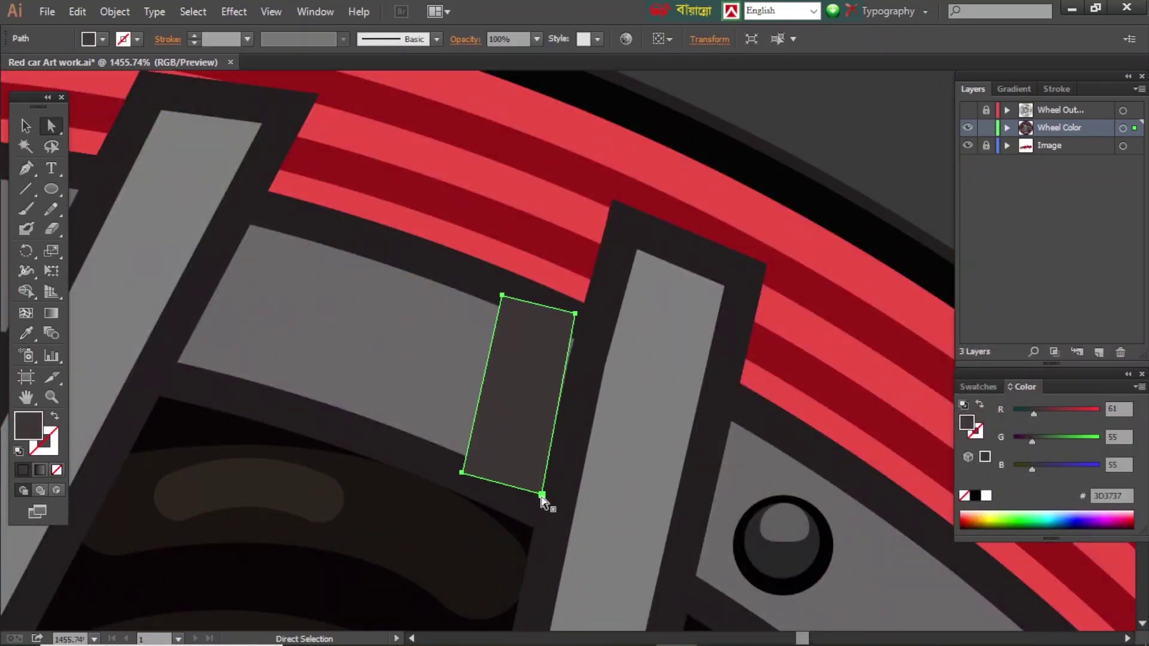
click(575, 337)
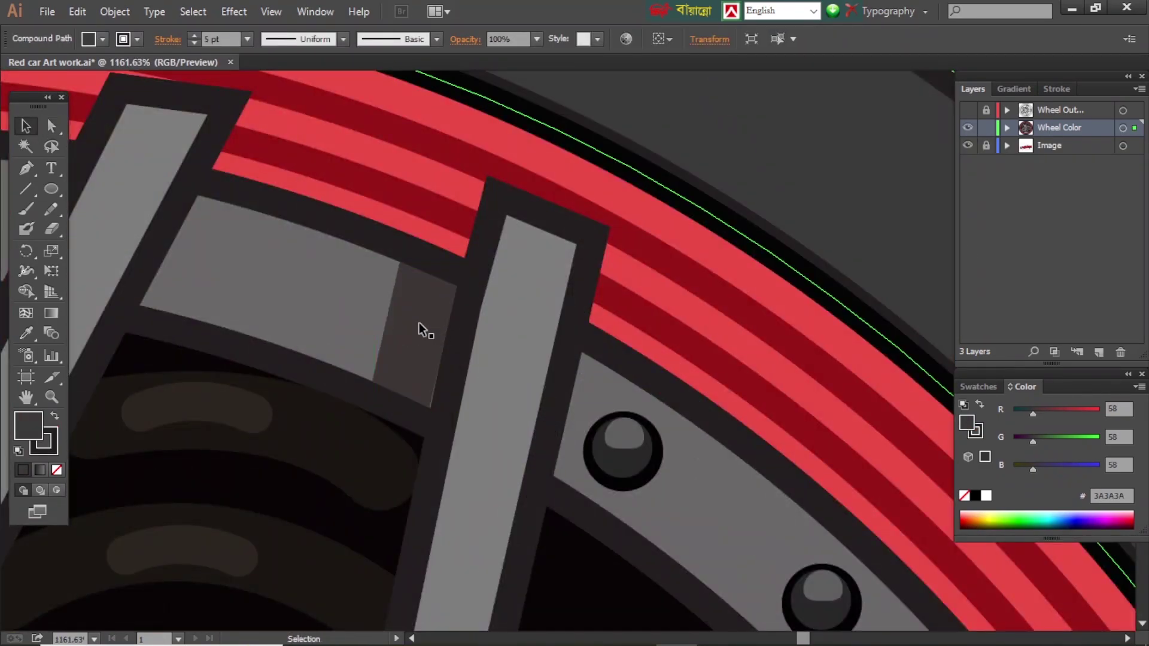
click(403, 321)
Draw a closed light-grey highlight outline on the rim panel
key(p)
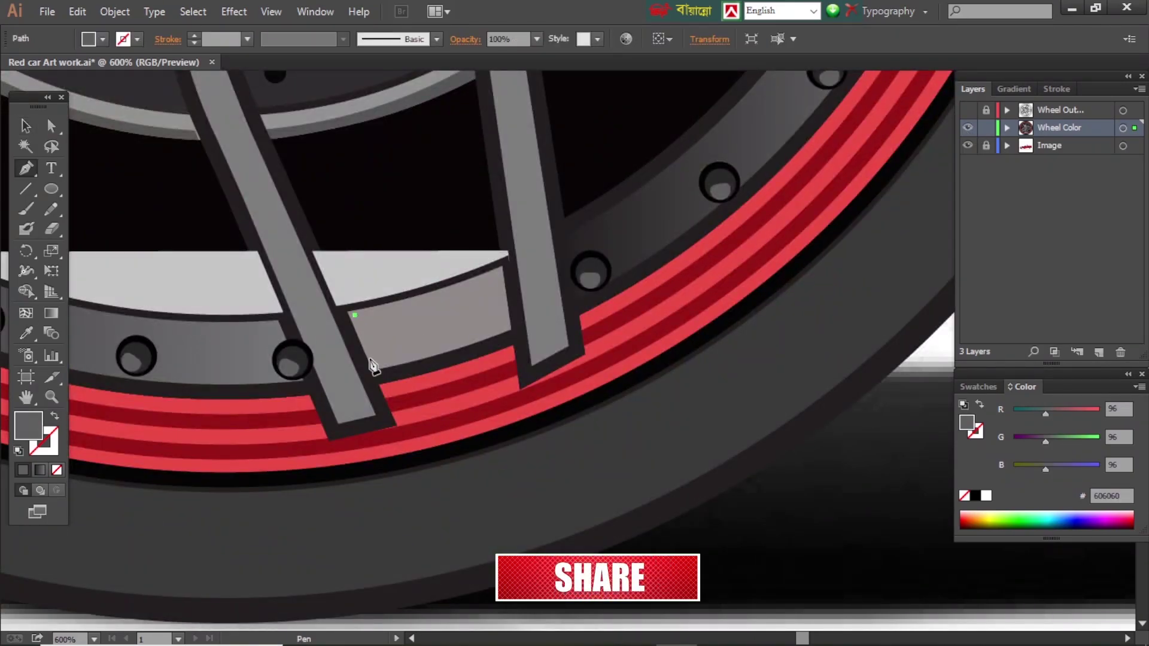
click(376, 362)
click(501, 281)
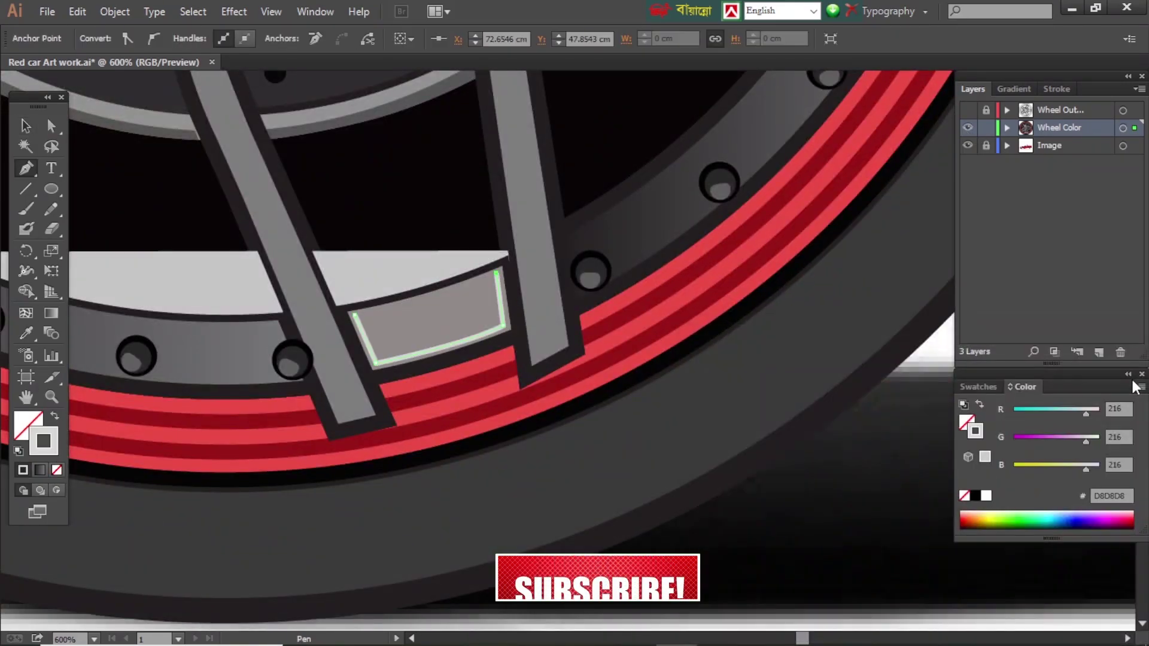
click(972, 89)
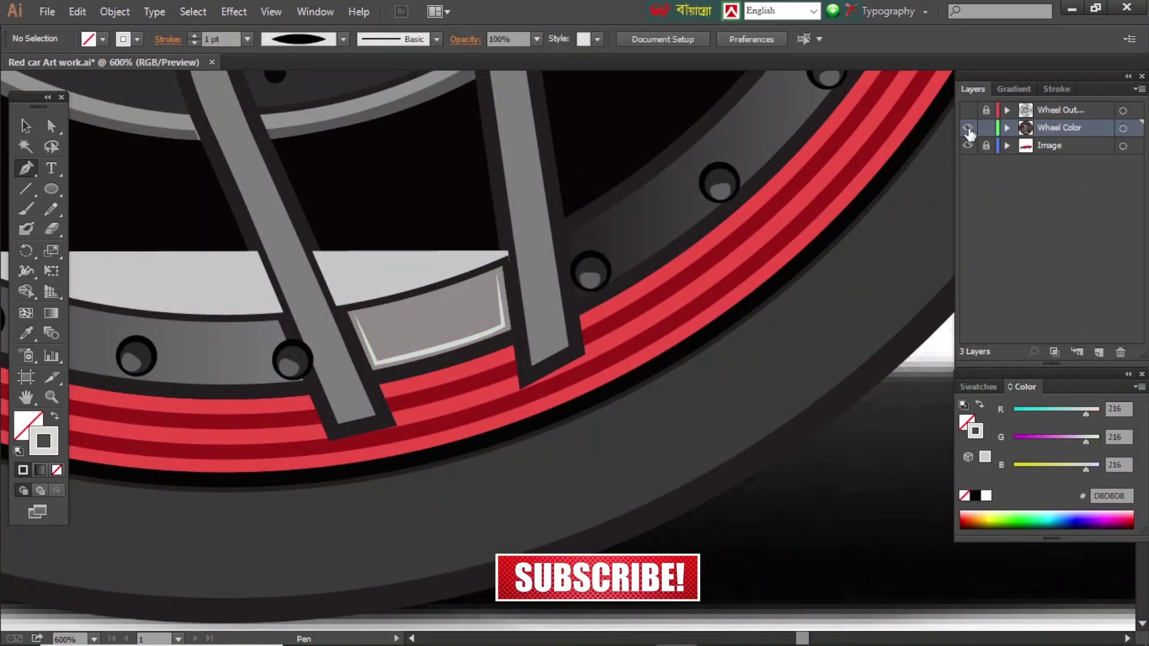
Add a D8D8D8 highlight line with no fill and a uniform width profile
click(1064, 89)
key(ctrl+plus)
click(408, 349)
click(520, 335)
click(1092, 345)
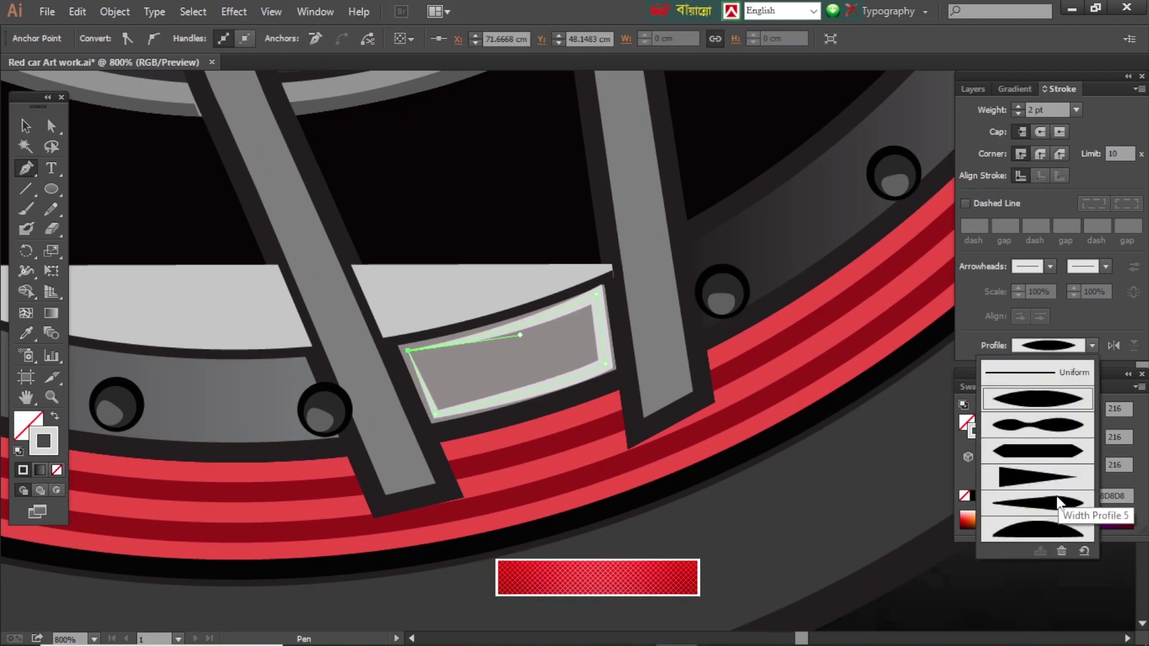
click(1037, 372)
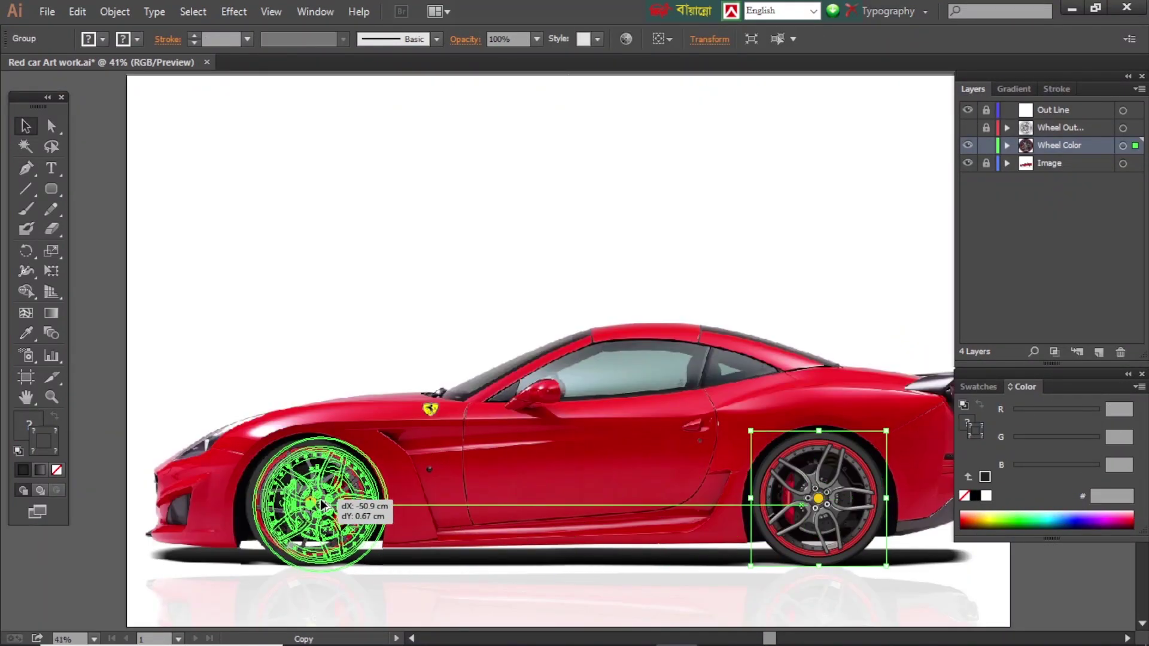
Alt-drag a wheel copy onto the front wheel, nudge it left, and select the Out Line layer
drag(655, 499, 284, 502)
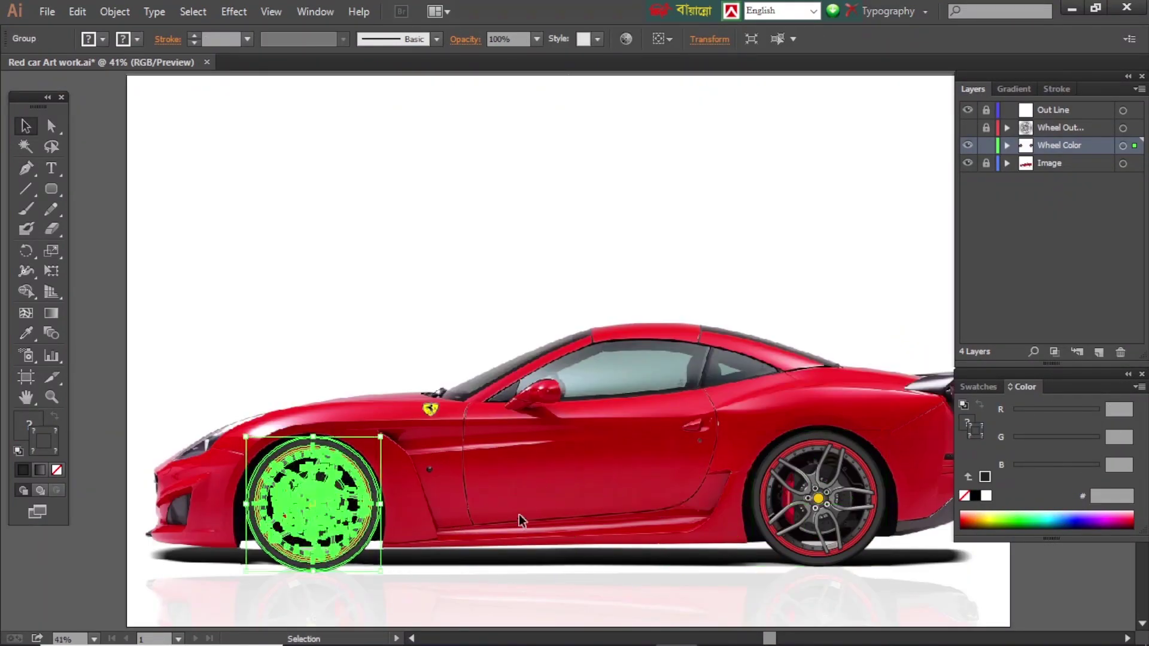
key(ctrl+f)
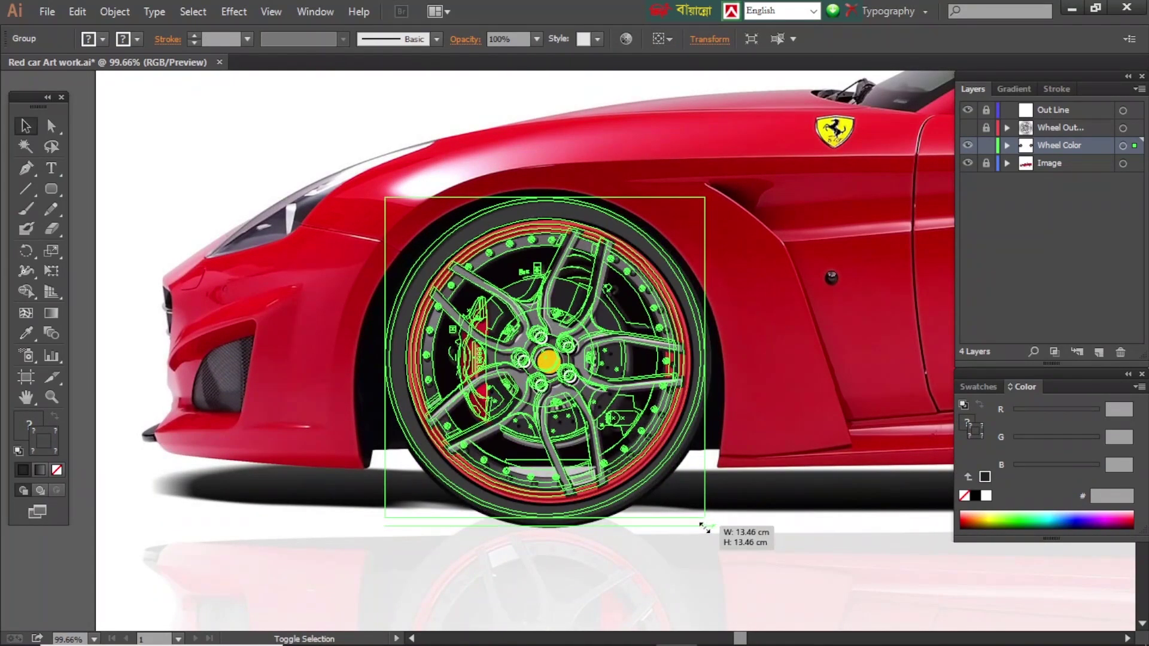
key(shift+Left)
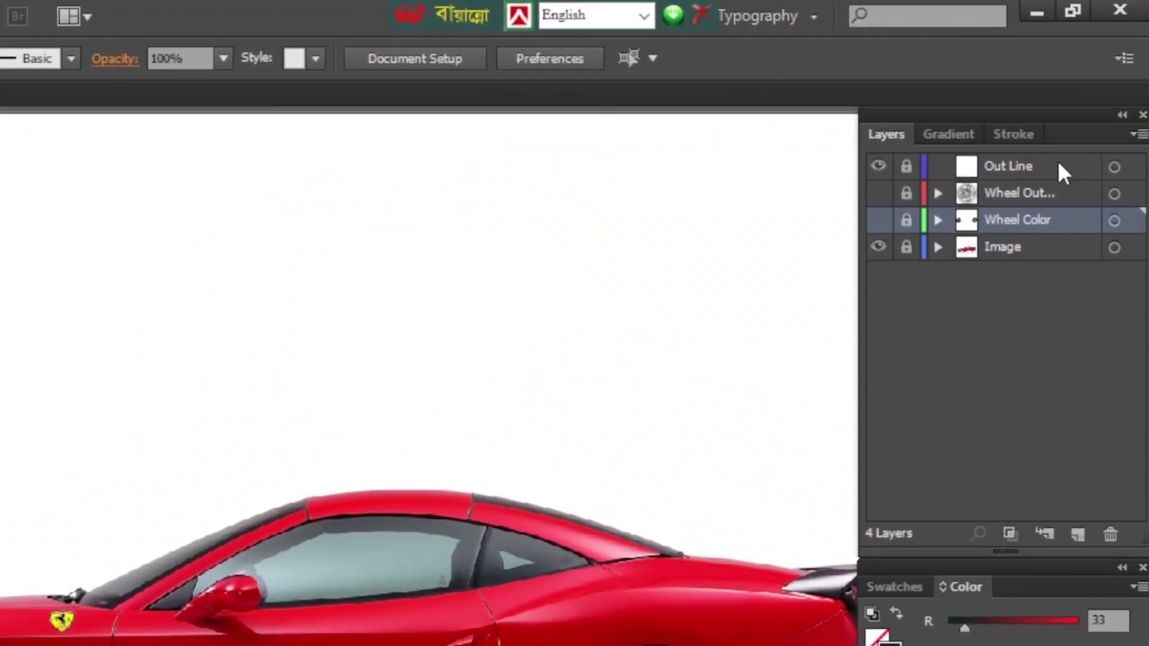
click(1058, 165)
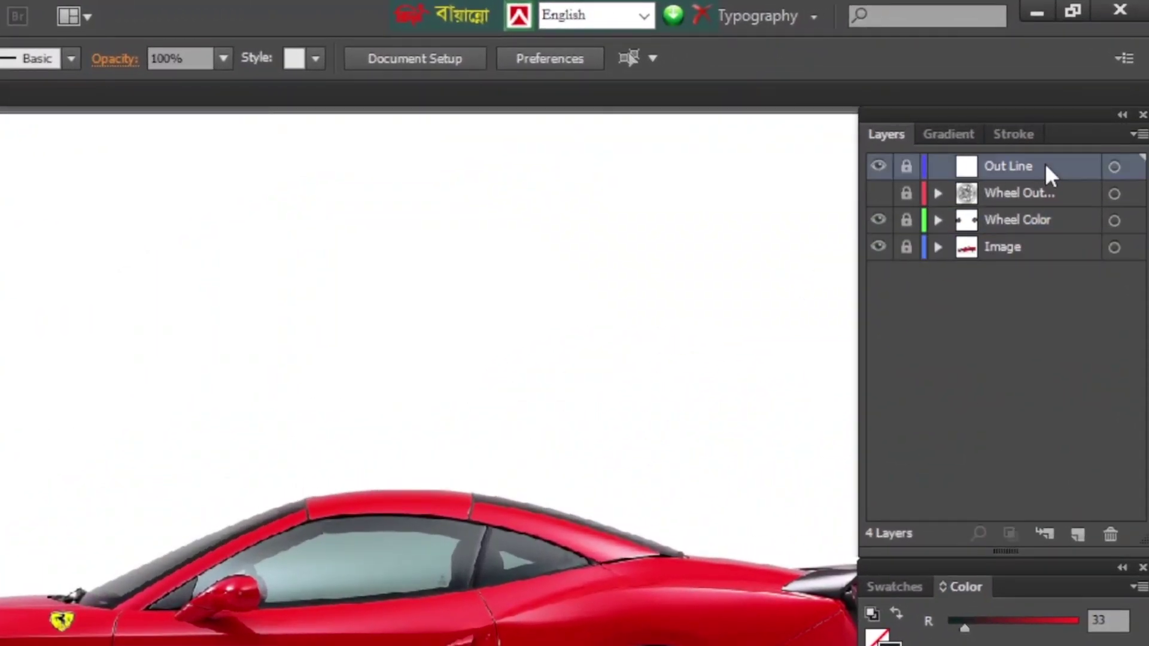